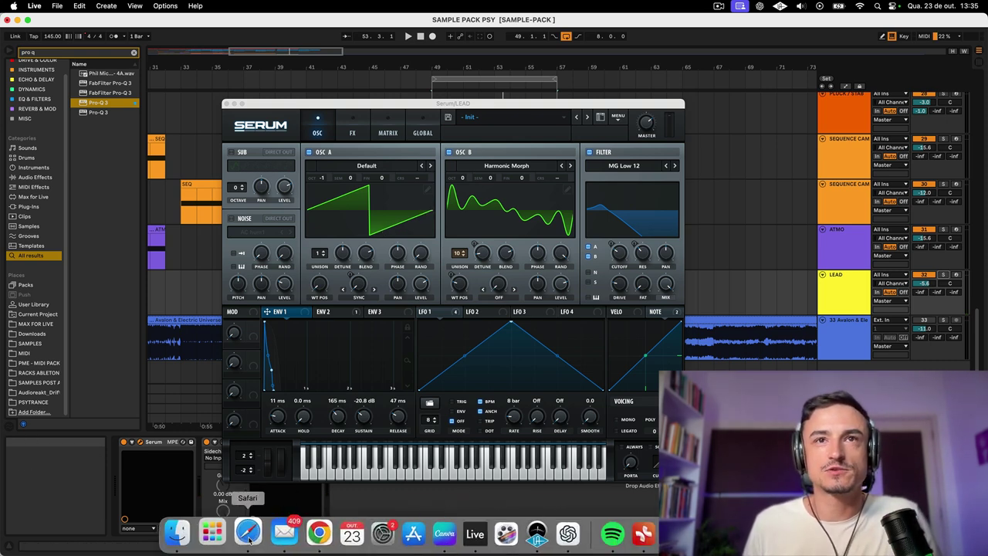
Switch to Safari and examine the Combo Platinum offer on the Black November page, highlighting its heading
click(248, 533)
scroll(691, 356, up, 10)
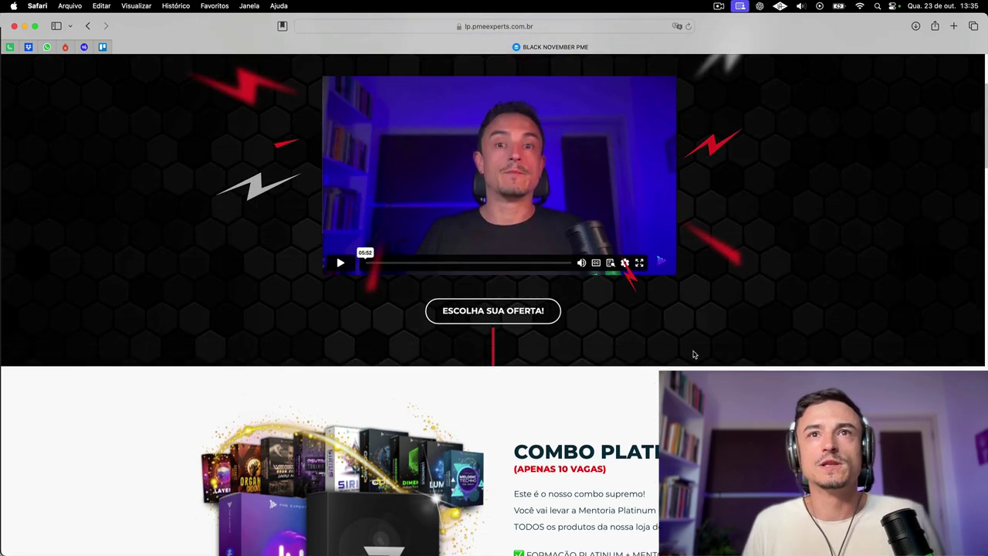
scroll(693, 354, down, 5)
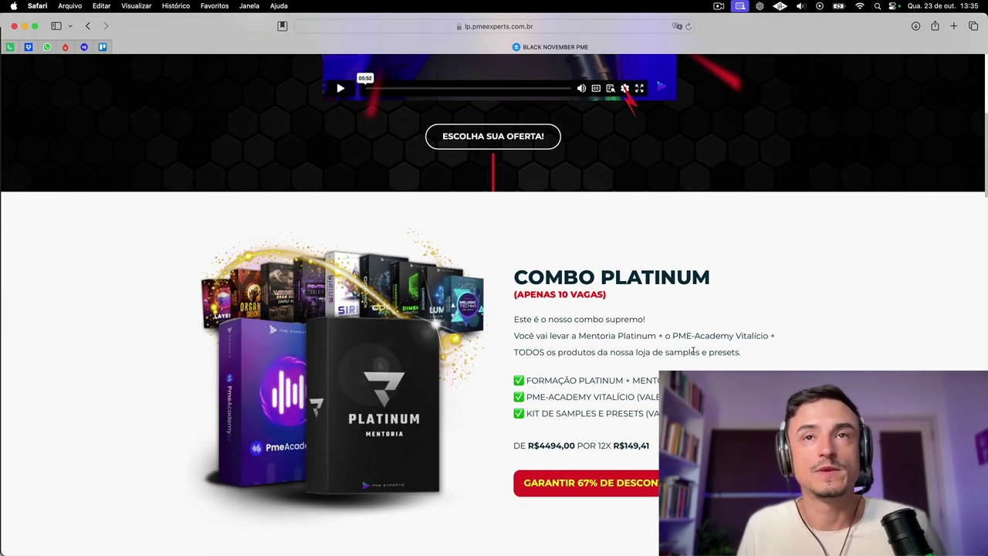
scroll(694, 351, down, 4)
scroll(692, 346, up, 1)
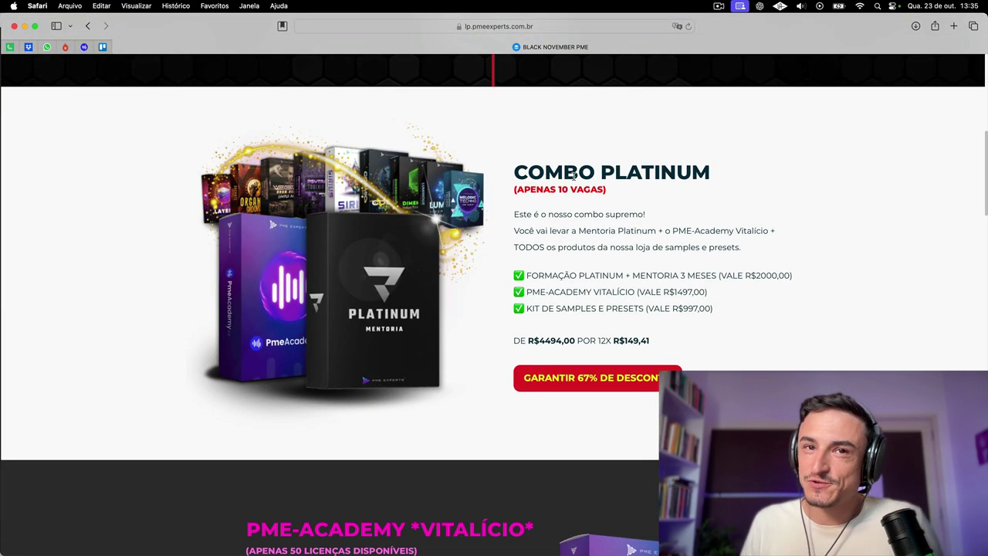
drag(514, 173, 697, 176)
mouse_move(552, 190)
mouse_down()
mouse_move(617, 186)
mouse_move(553, 180)
mouse_up()
click(531, 195)
scroll(784, 272, down, 1)
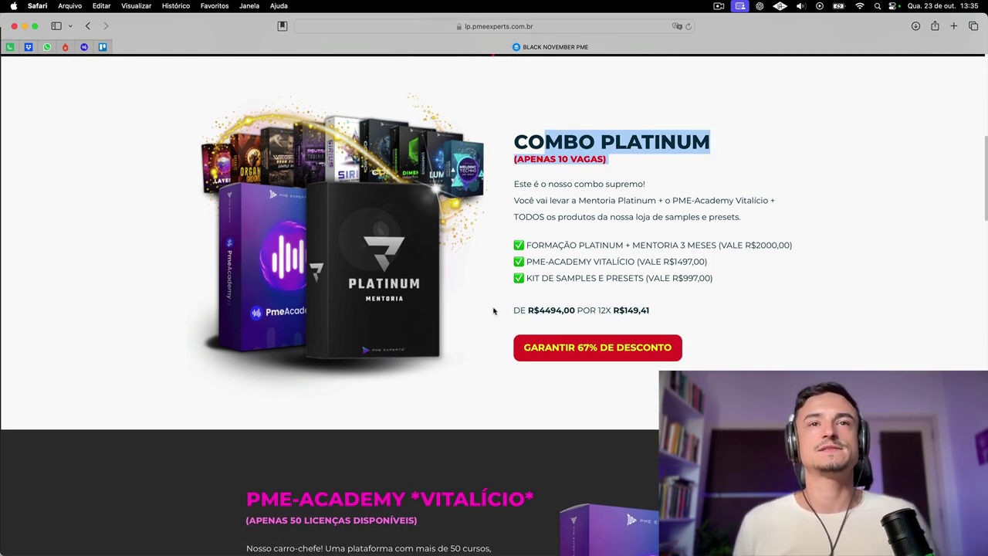
Review the PME-Academy Vitalício, PME-Academy Anual, Super Combo Psy and Super Combo Low offers further down the page
scroll(457, 302, down, 1)
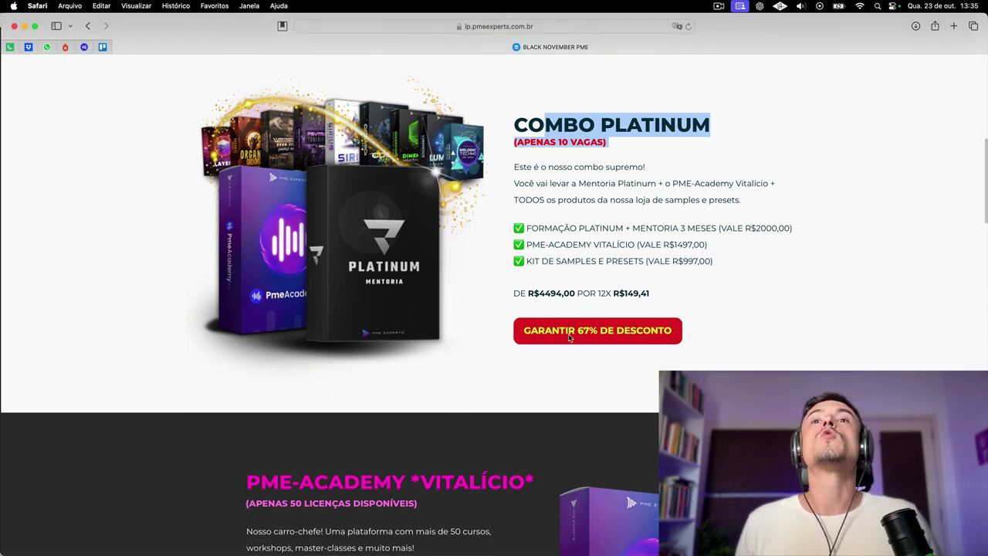
scroll(796, 346, down, 5)
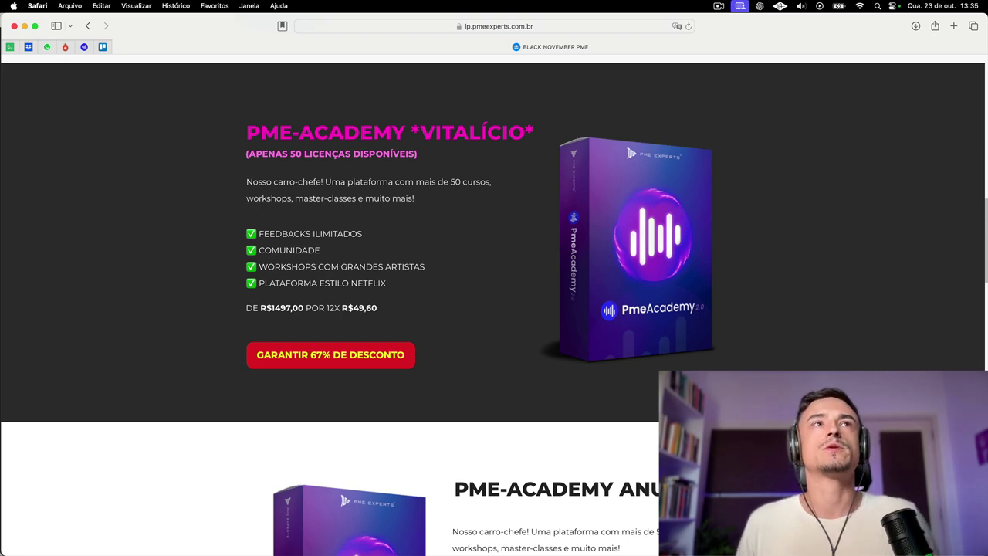
scroll(430, 92, down, 5)
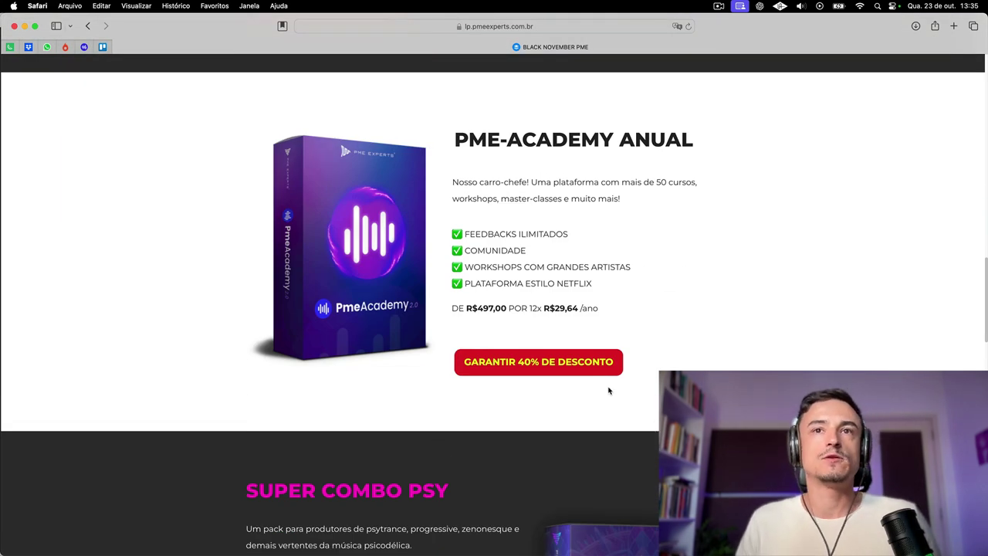
scroll(608, 391, down, 5)
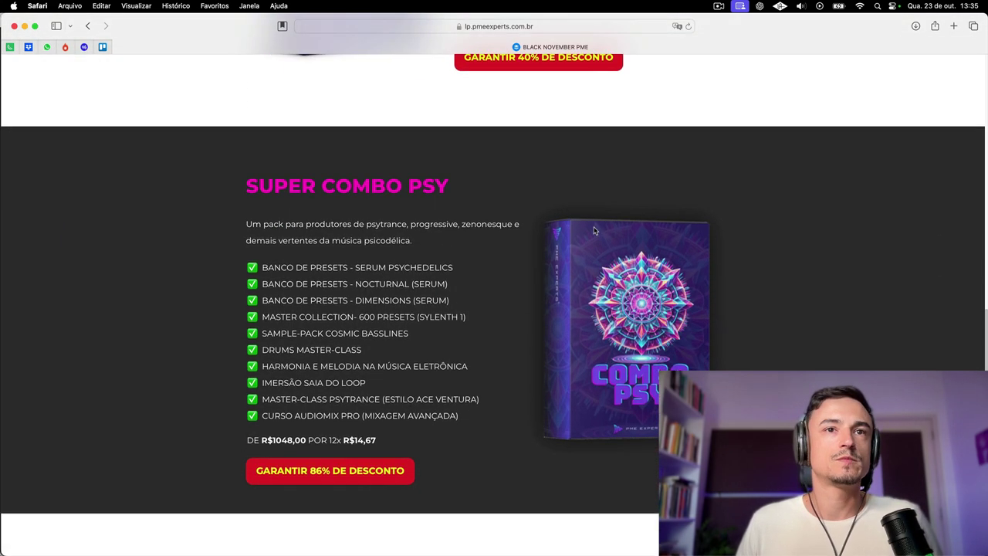
scroll(324, 455, down, 6)
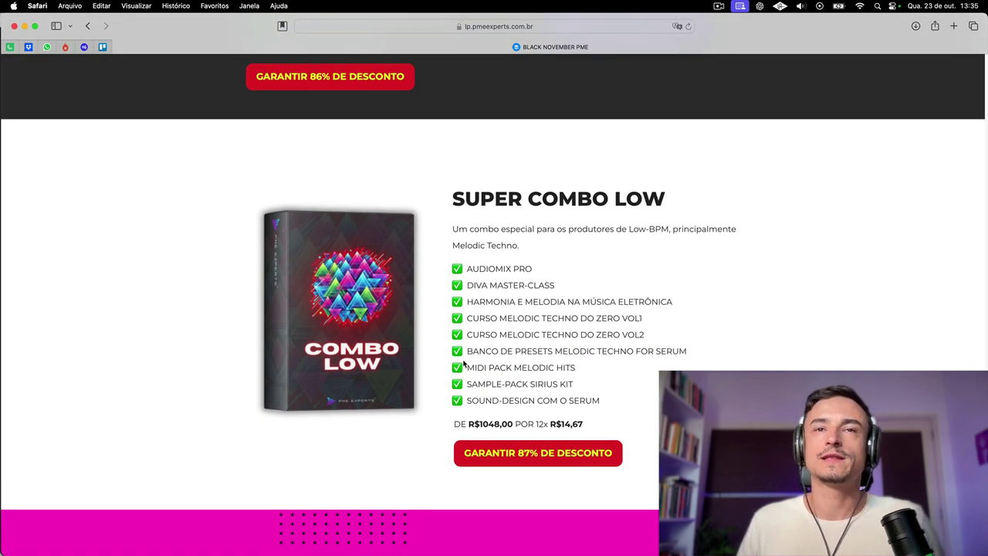
scroll(462, 363, up, 1)
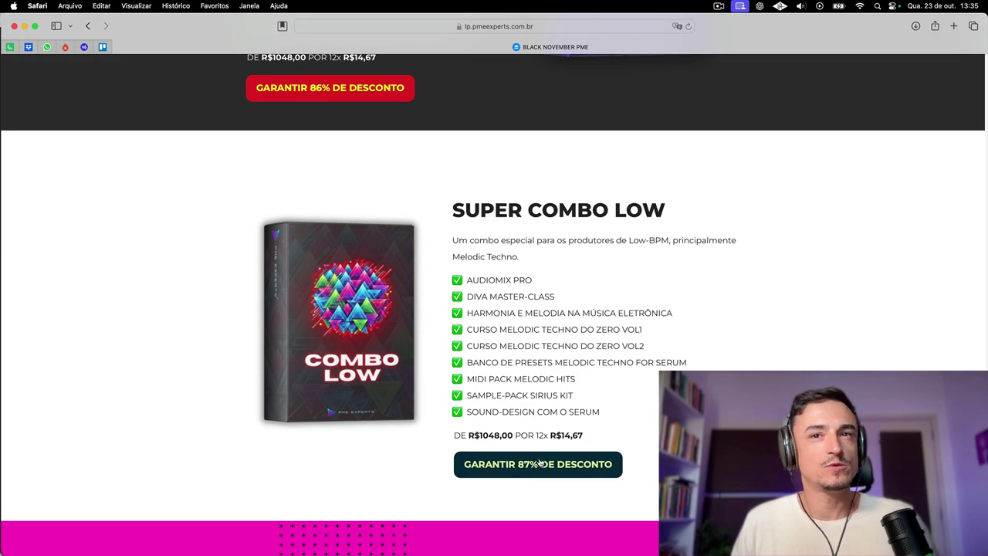
Skim the Black November page again from its opening video through the listed offers, returning to Combo Platinum
scroll(559, 412, up, 20)
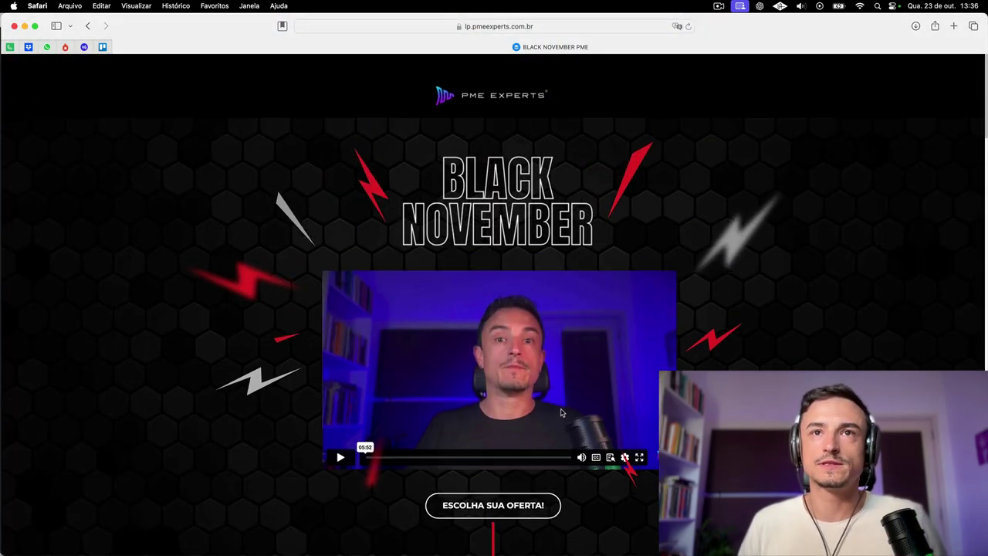
scroll(561, 413, down, 20)
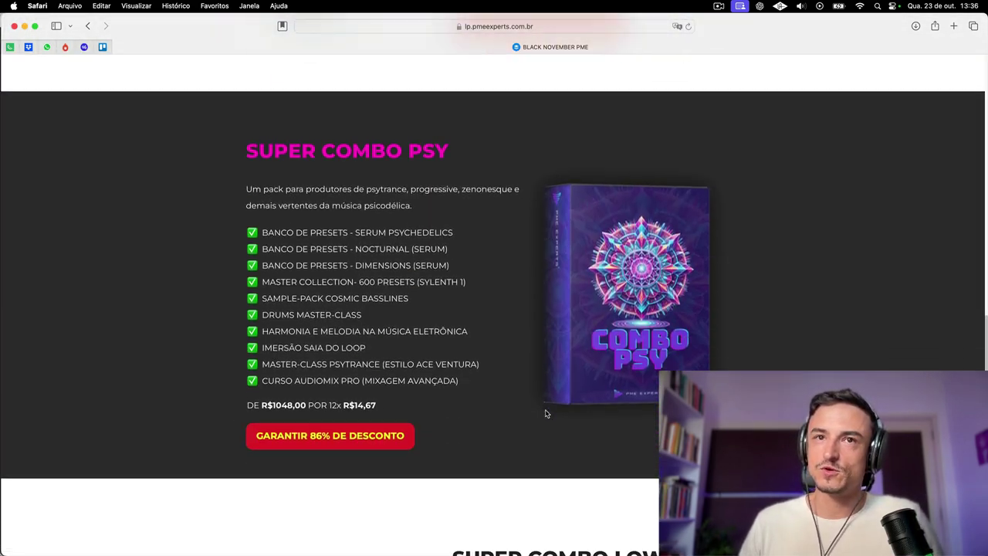
scroll(545, 414, down, 15)
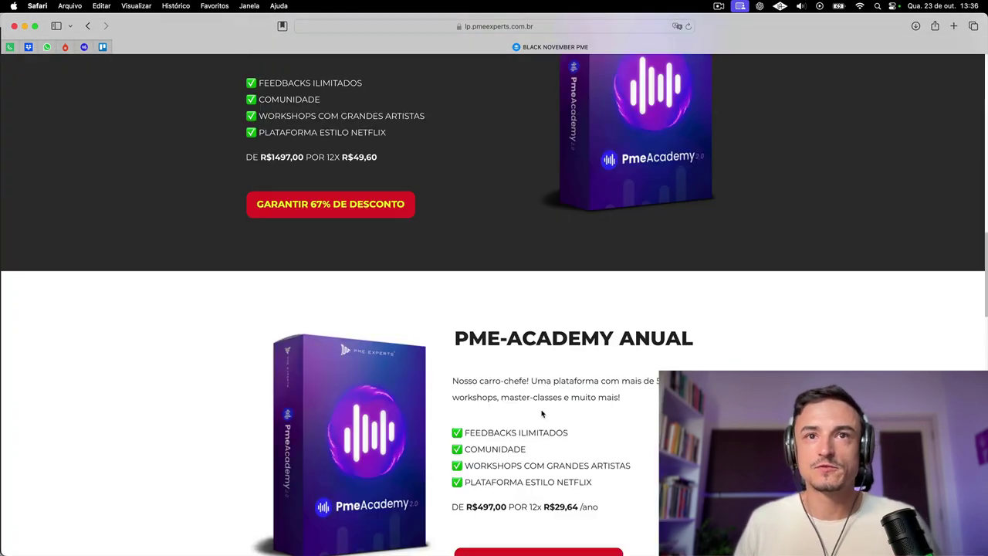
scroll(542, 415, up, 20)
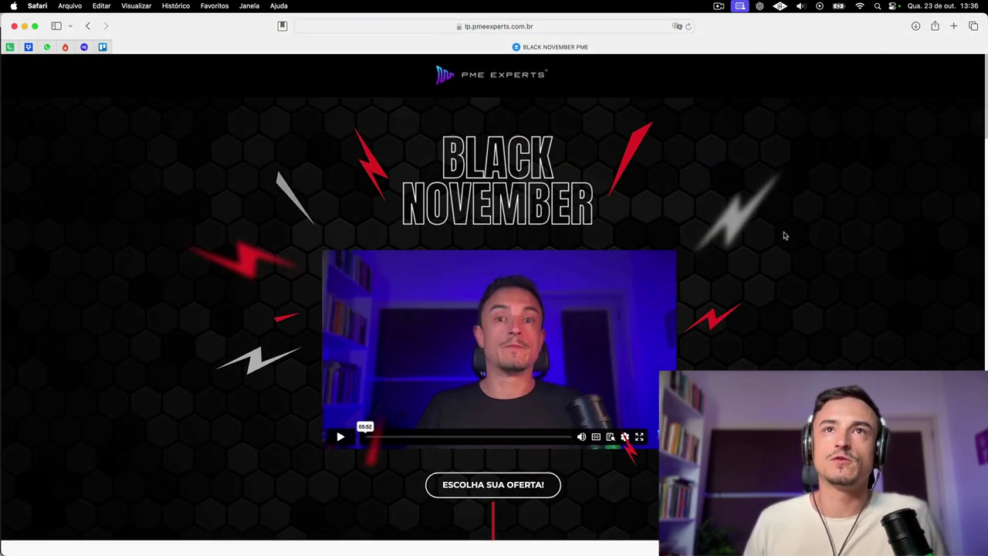
scroll(828, 339, down, 10)
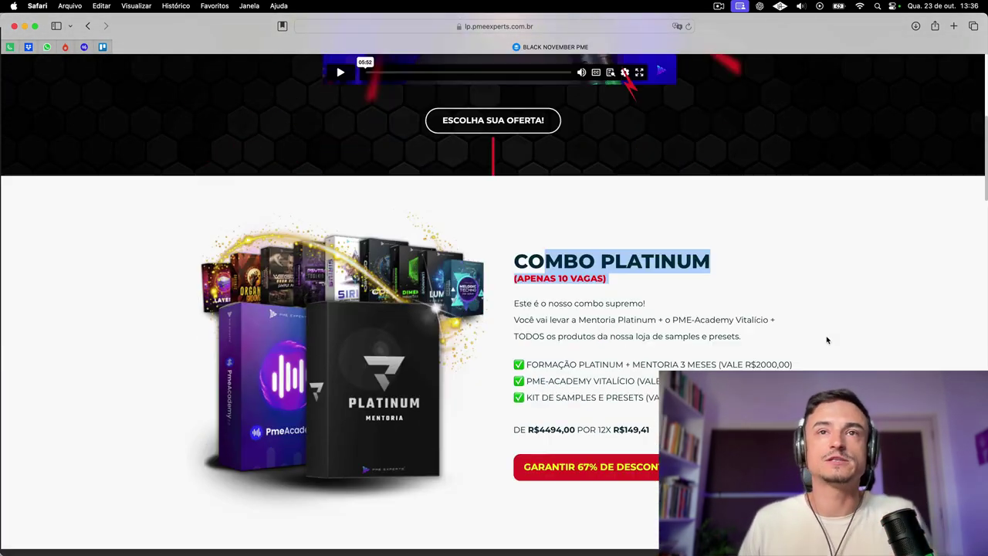
scroll(827, 339, down, 8)
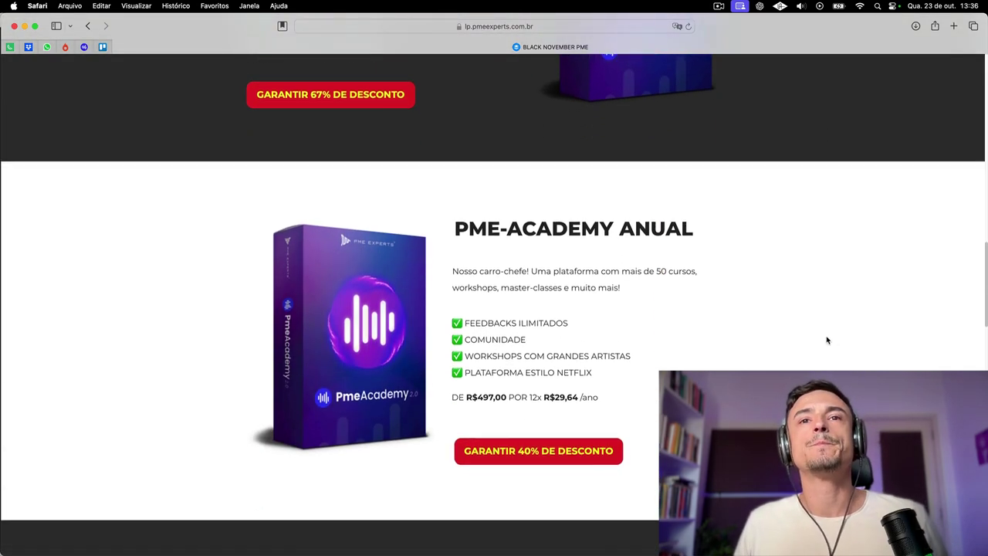
scroll(826, 340, up, 10)
scroll(826, 340, up, 5)
scroll(826, 340, down, 3)
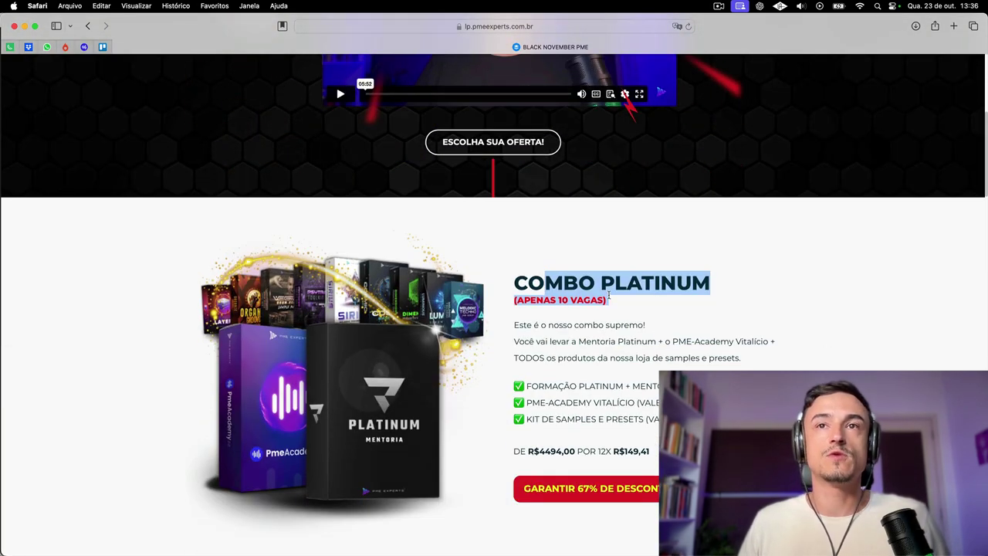
Highlight and reread the Combo Platinum and PME-Academy Vitalício offer descriptions, clearing the text selection after each
drag(629, 306, 470, 275)
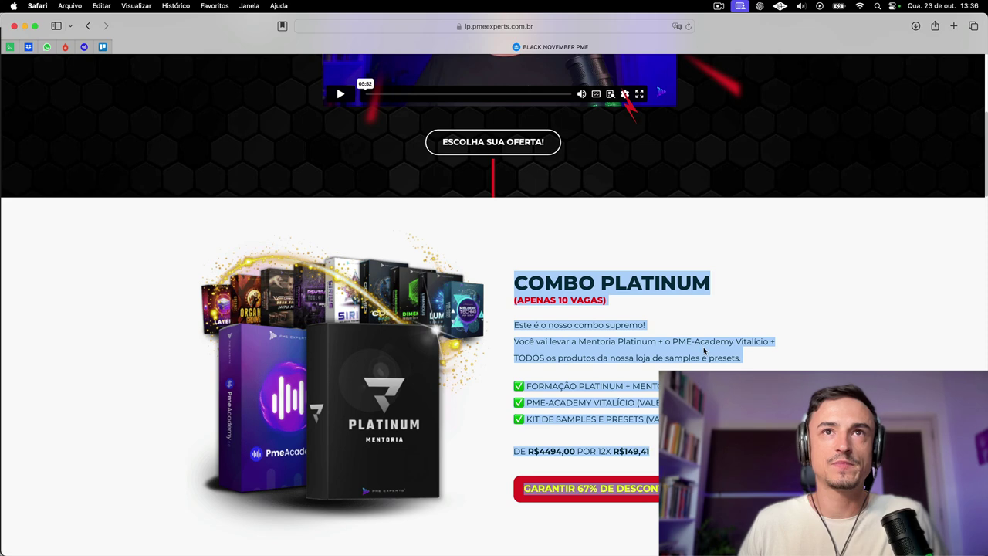
click(597, 345)
scroll(595, 347, down, 3)
scroll(523, 145, up, 2)
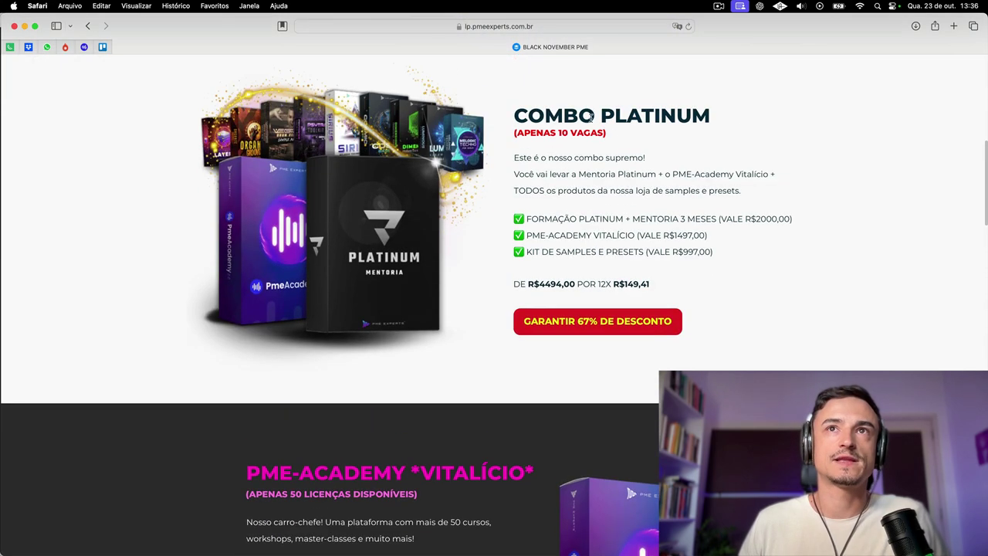
scroll(325, 453, down, 2)
drag(467, 419, 183, 403)
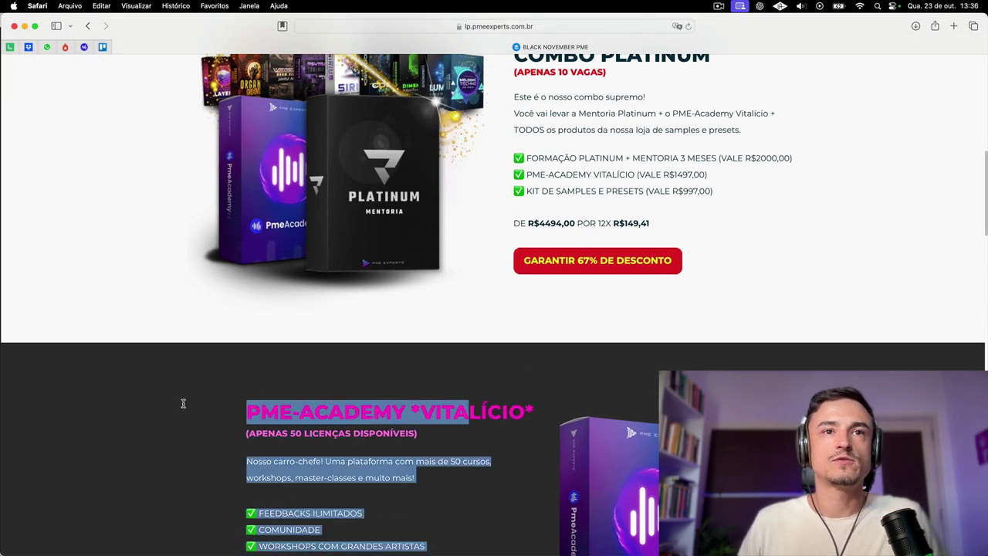
scroll(455, 439, down, 4)
scroll(463, 428, up, 1)
click(468, 415)
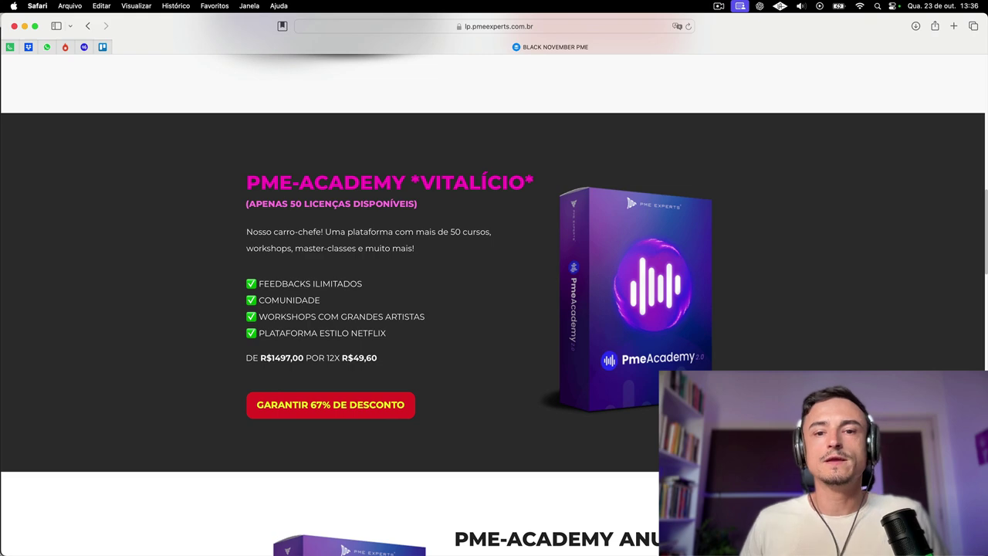
Switch back to Ableton Live and close the Serum window of the LEAD track
key(super+Tab)
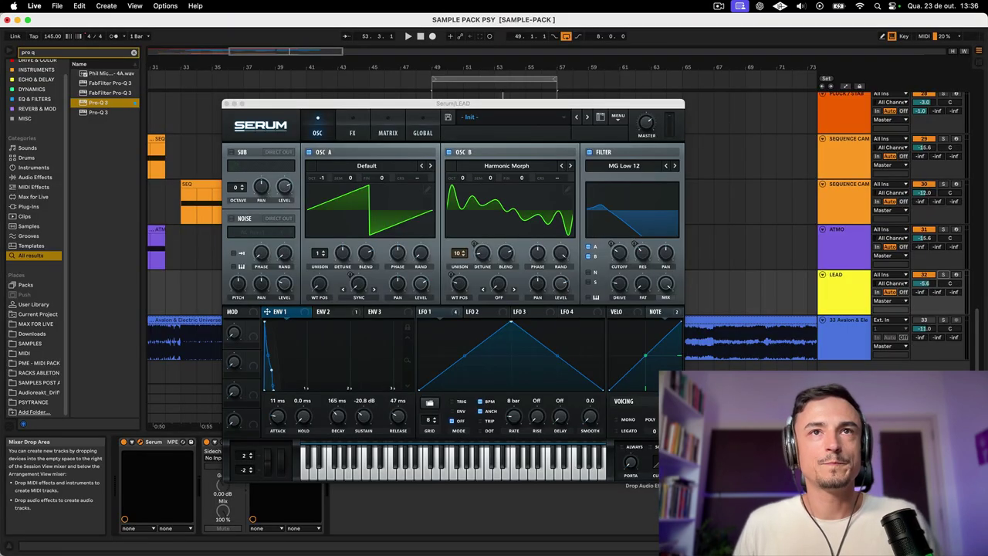
drag(321, 106, 386, 106)
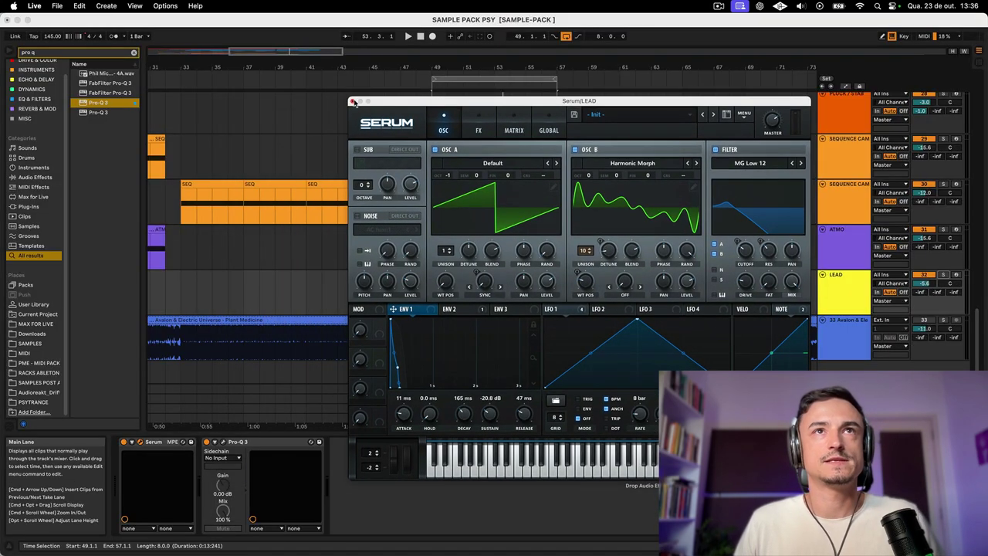
click(353, 101)
Duplicate the LEAD track together with its two ARP - E (Phryg) clips
click(858, 296)
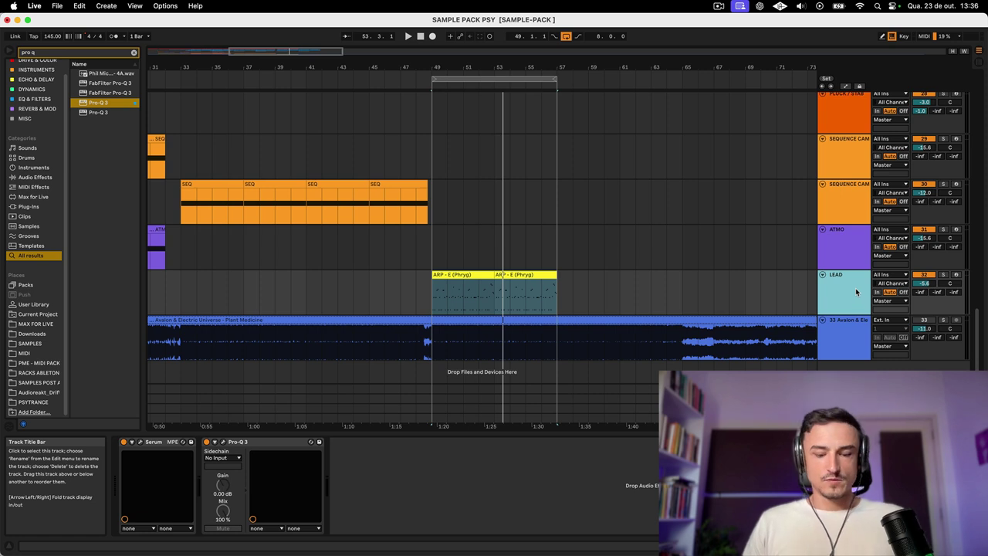
click(442, 286)
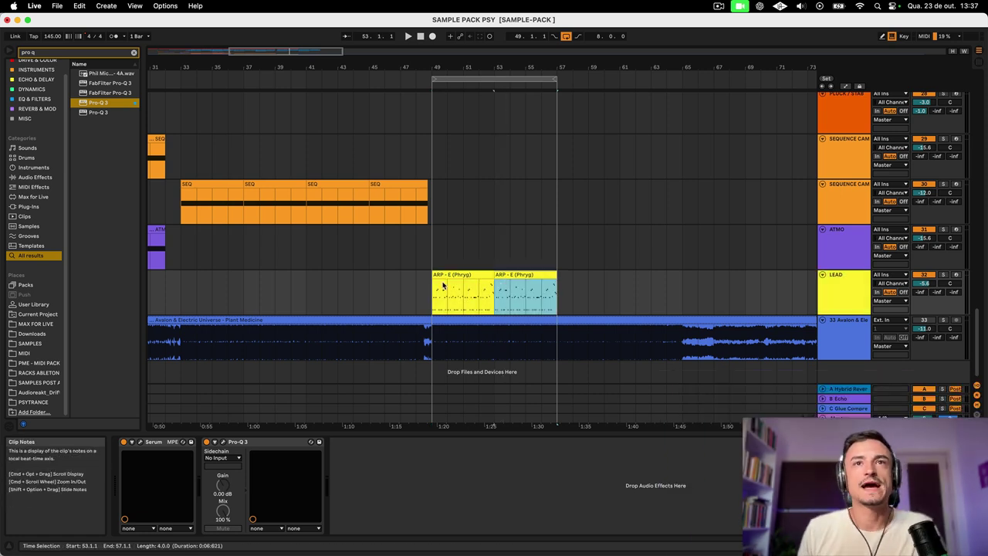
click(453, 275)
shift+click(519, 275)
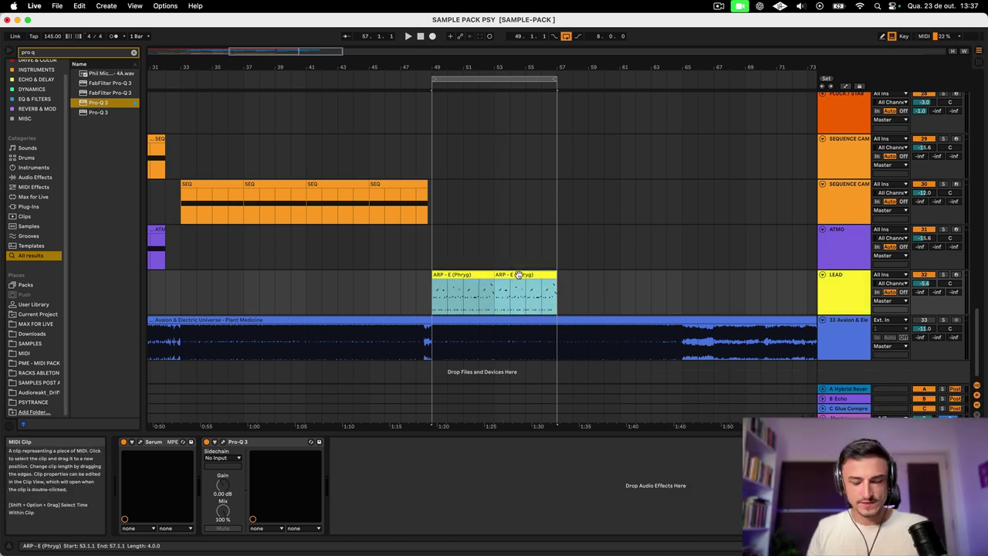
click(819, 292)
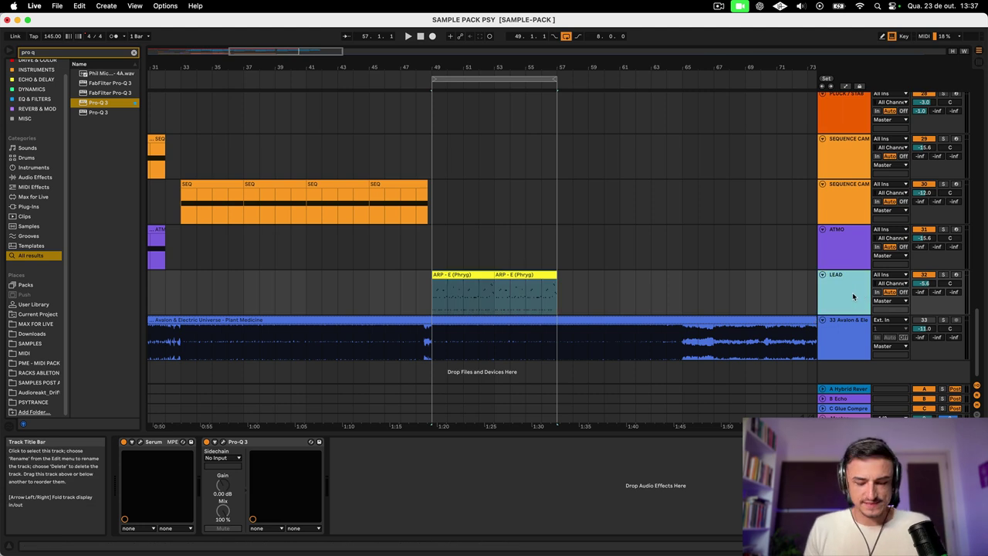
key(super+d)
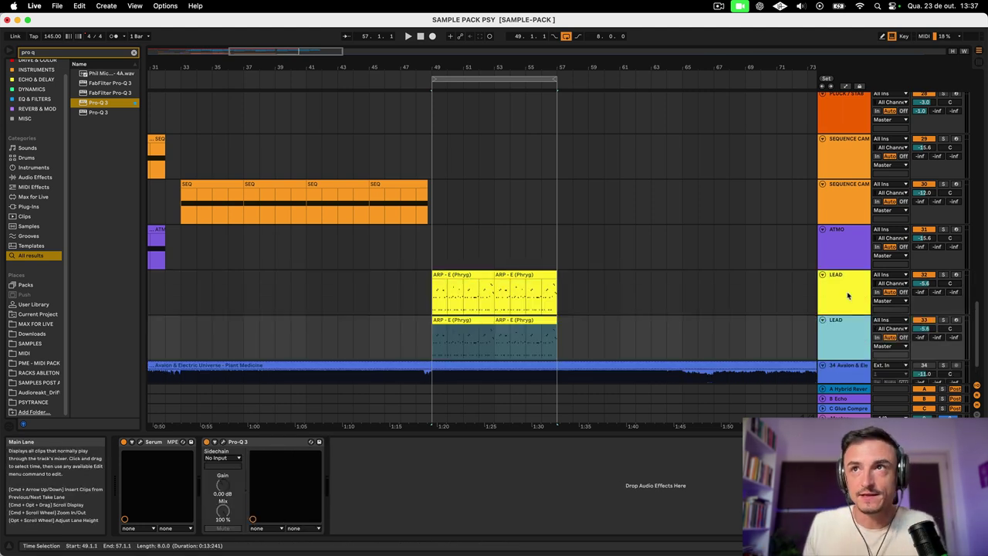
Select the second ARP - E (Phryg) clip on the original LEAD track and solo that track
click(746, 289)
click(541, 276)
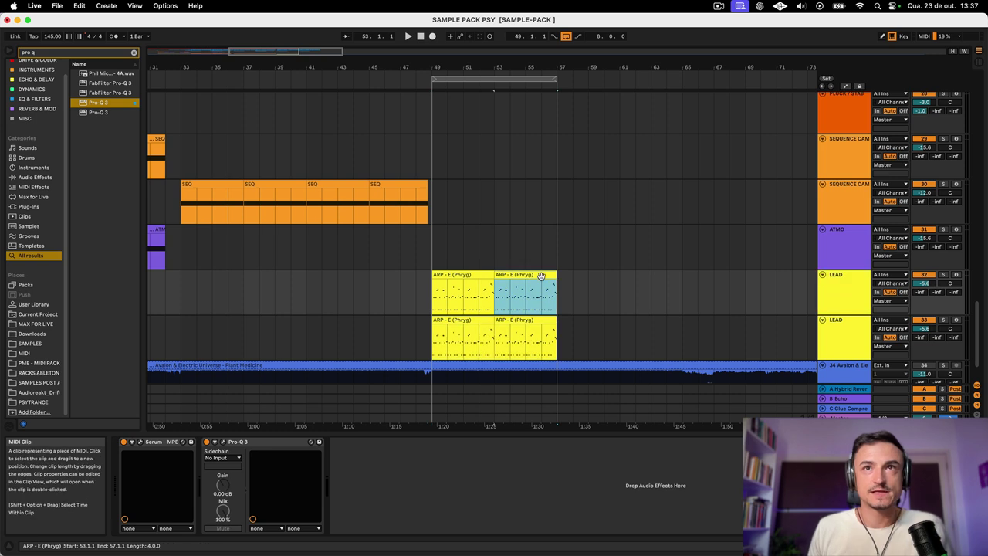
click(451, 275)
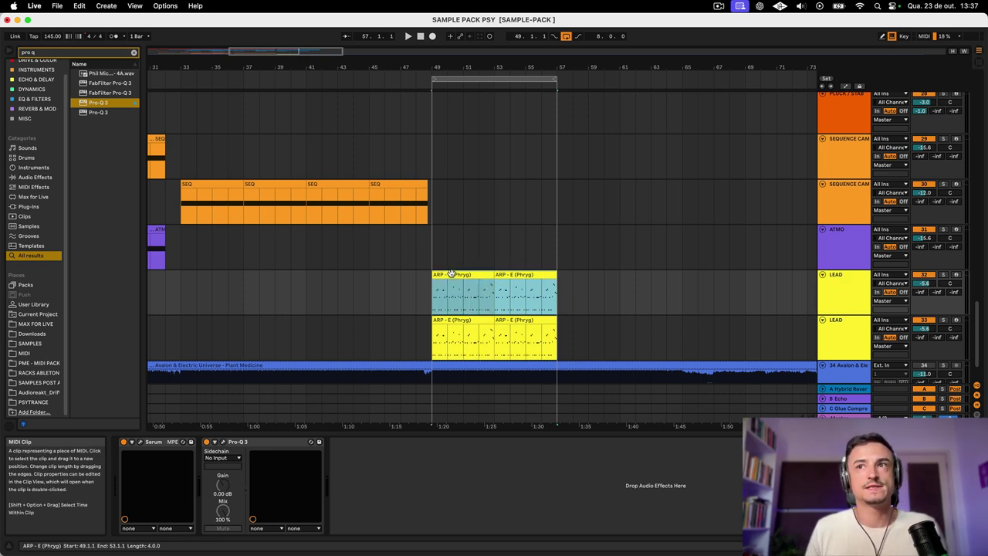
click(529, 275)
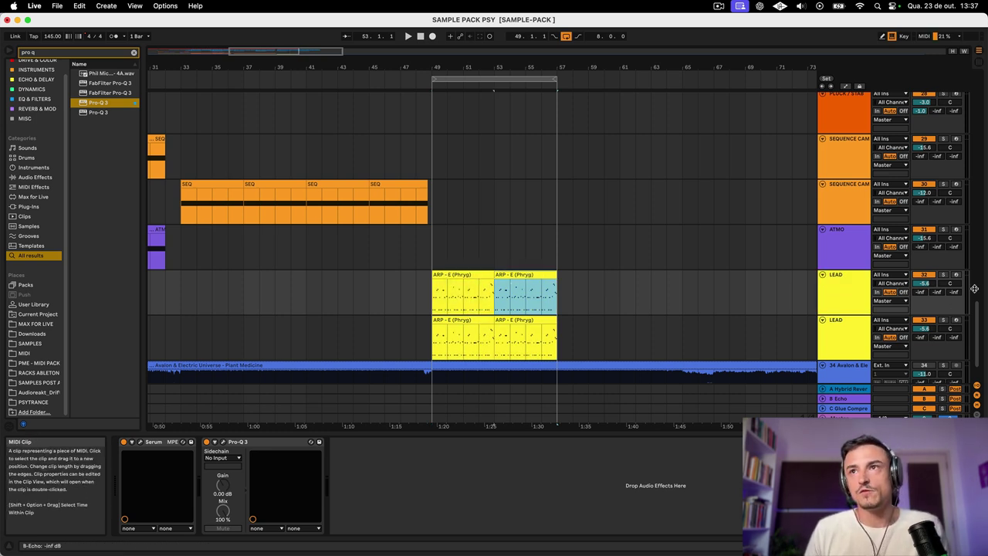
click(943, 275)
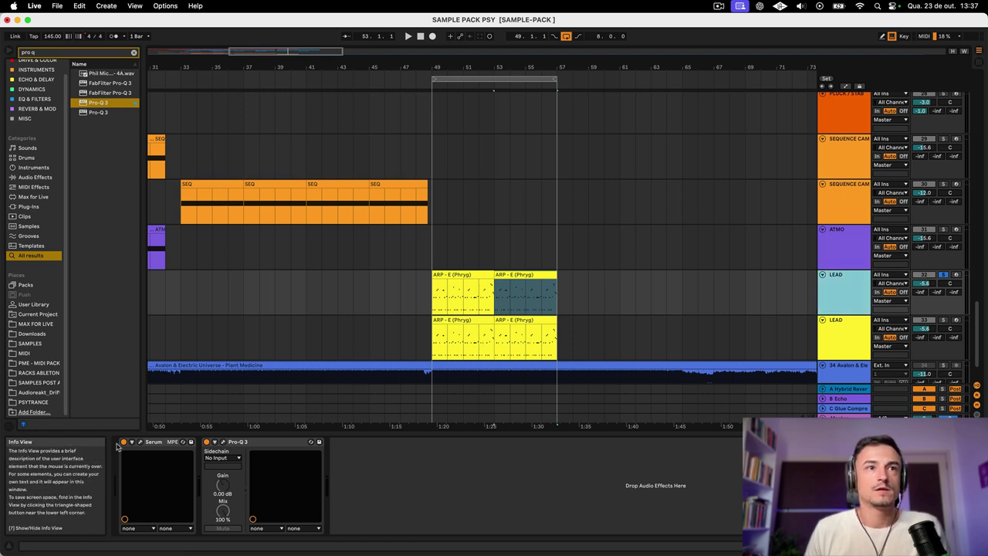
Open Serum on the soloed LEAD track and reset it to the initial preset
click(139, 443)
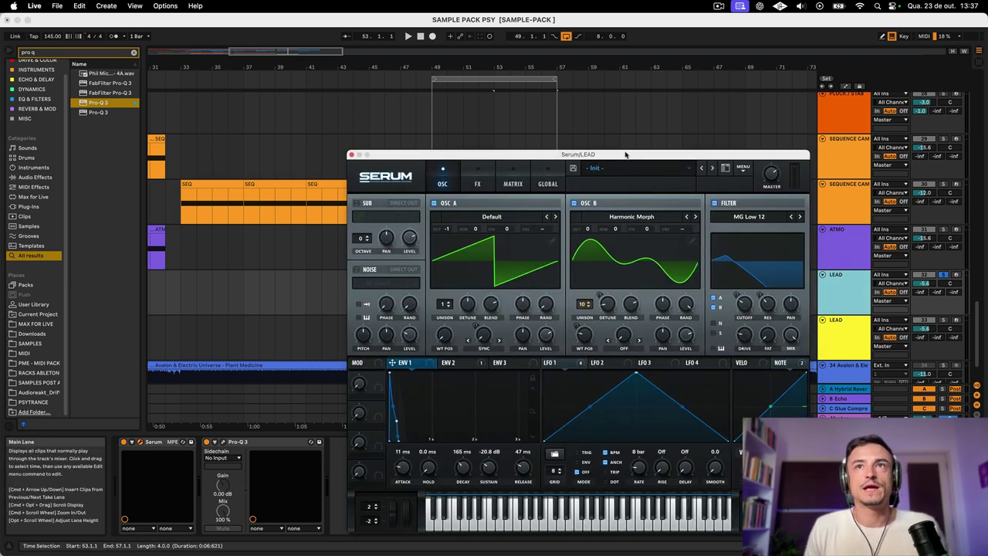
drag(626, 154, 546, 92)
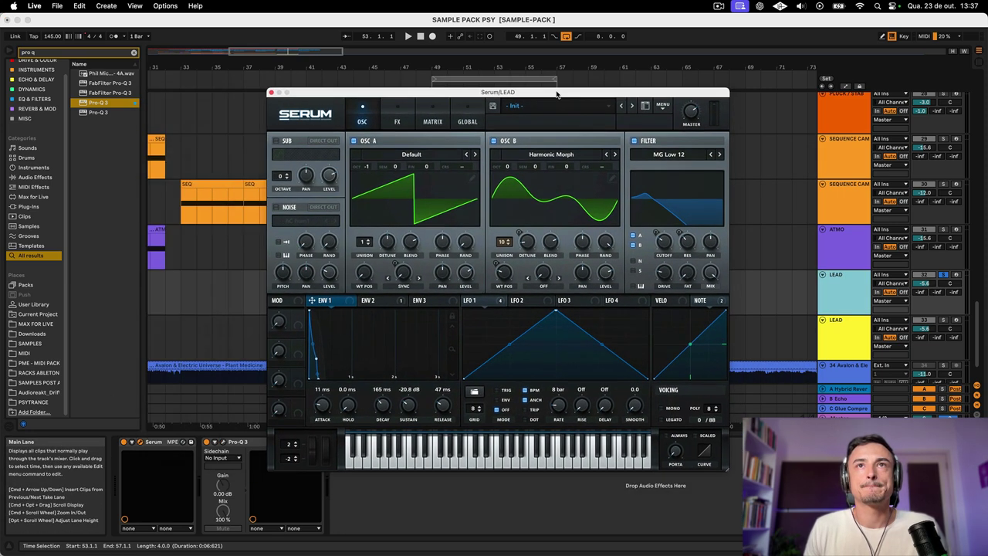
click(663, 106)
click(684, 143)
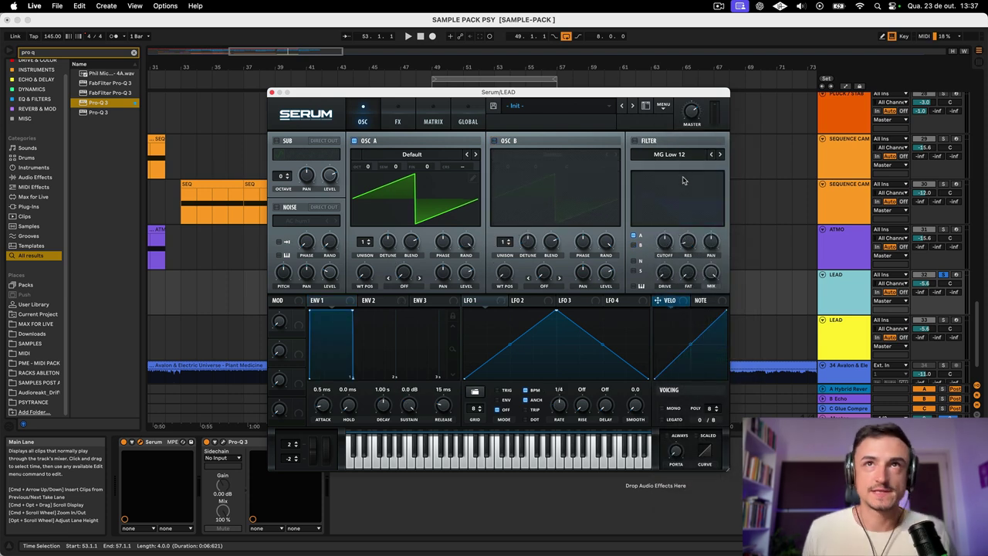
Play the soloed LEAD track's clip briefly to hear the initialized Serum patch
click(846, 288)
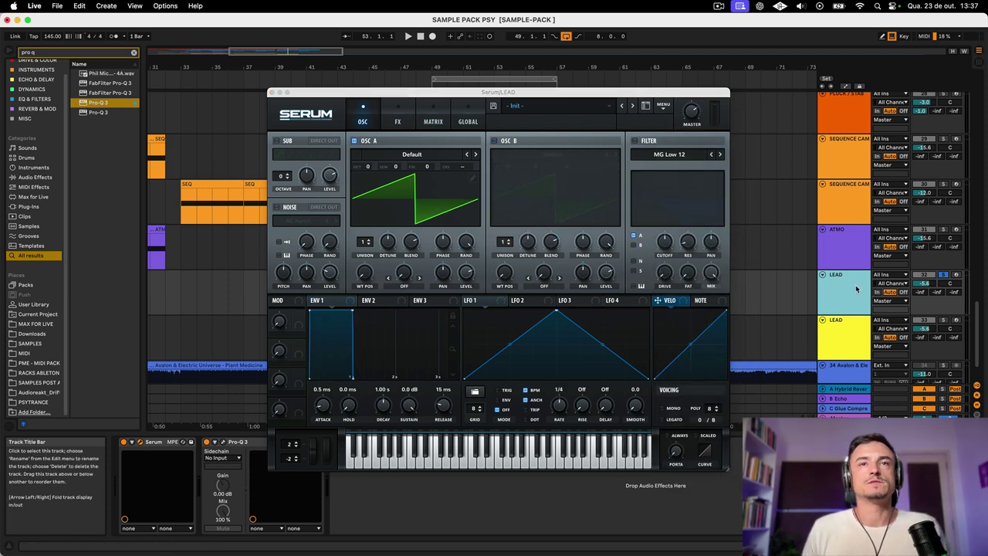
key(space)
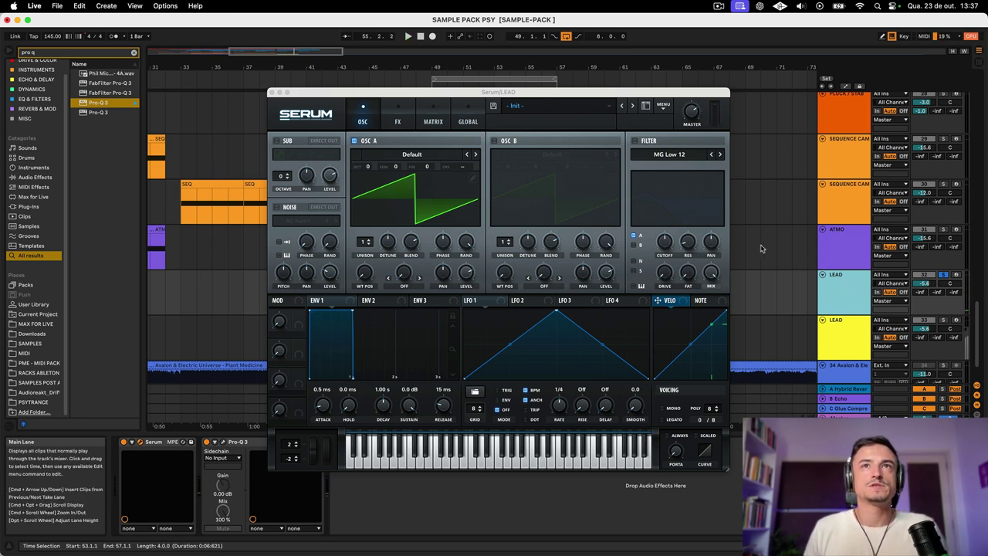
click(546, 106)
click(547, 110)
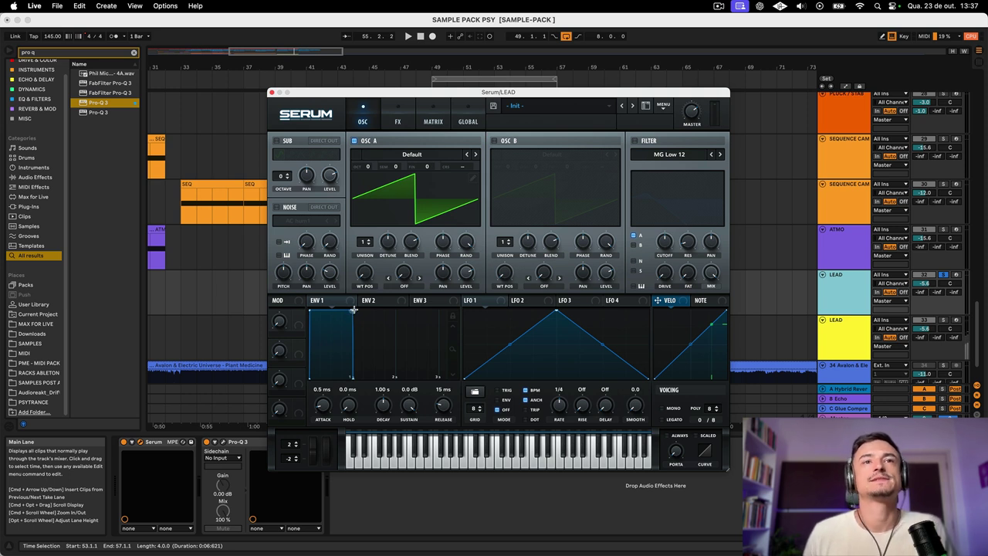
During playback, shape Envelope 1 into a short pluck with 270 ms decay and -18.5 dB sustain
key(space)
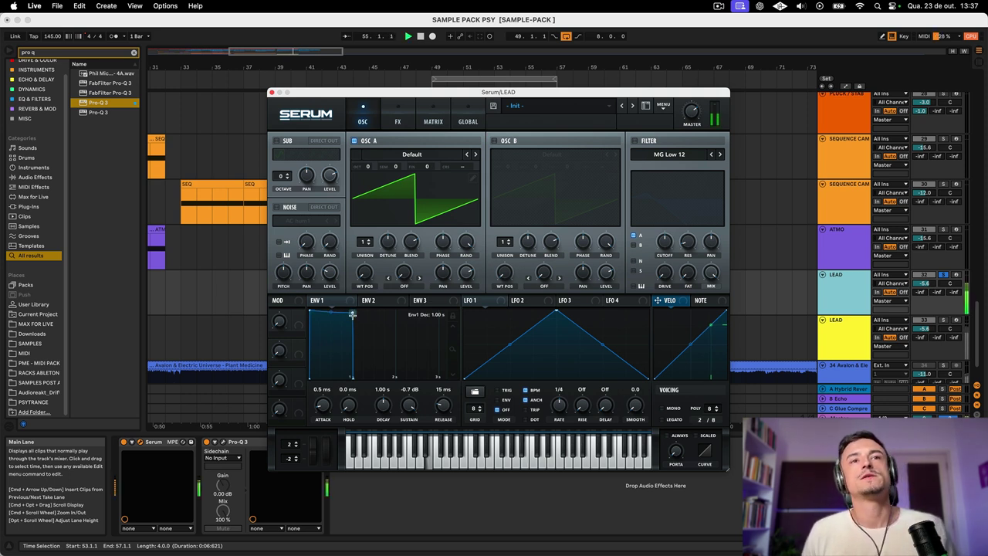
drag(352, 312, 322, 374)
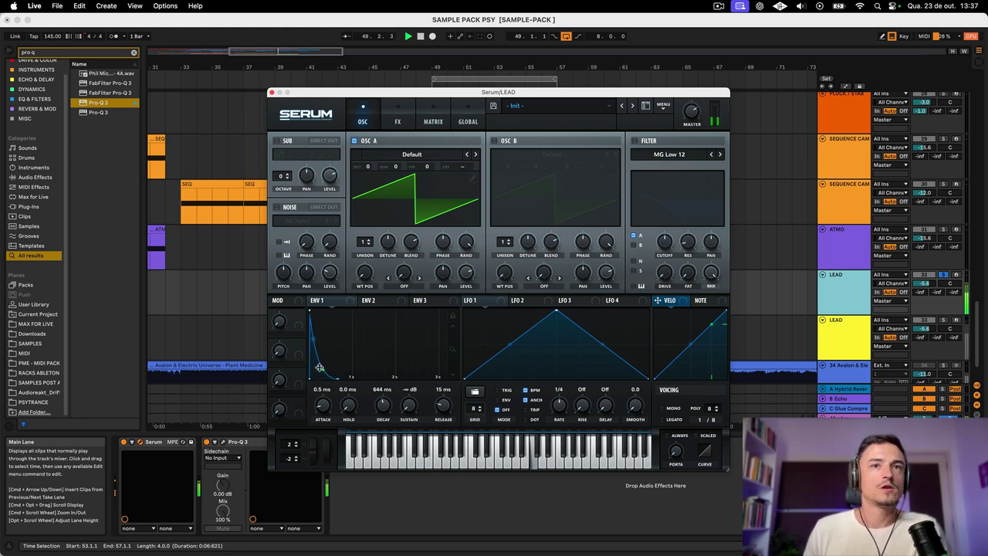
drag(382, 406, 406, 369)
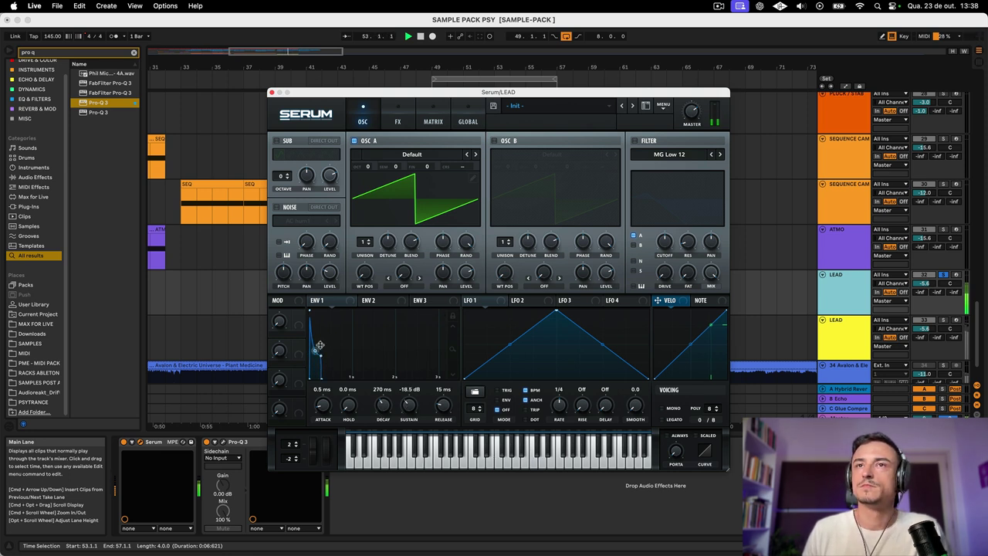
click(634, 140)
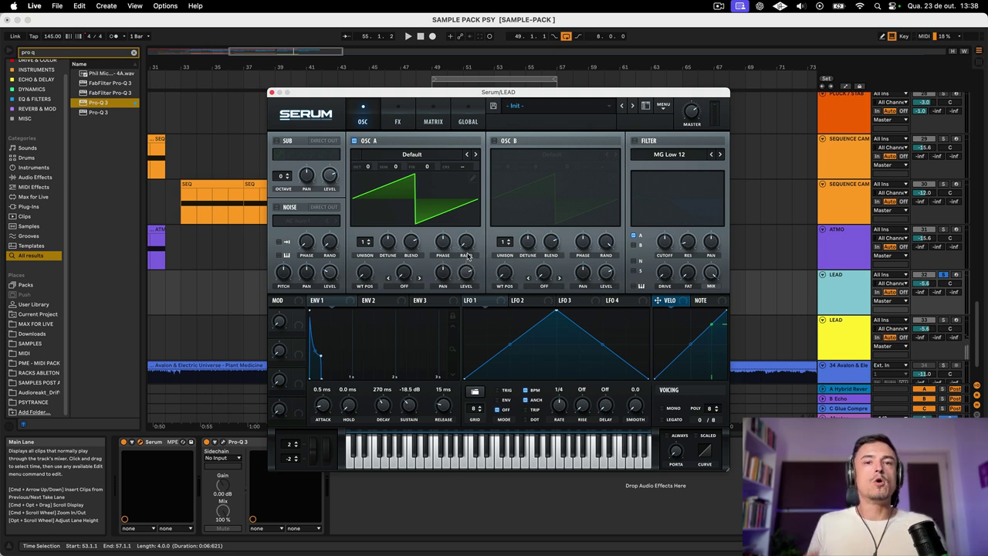
Set OSC A's octave to -1 and enable the MG Low 12 filter for oscillators A and B with lower cutoff and 34% resonance
key(space)
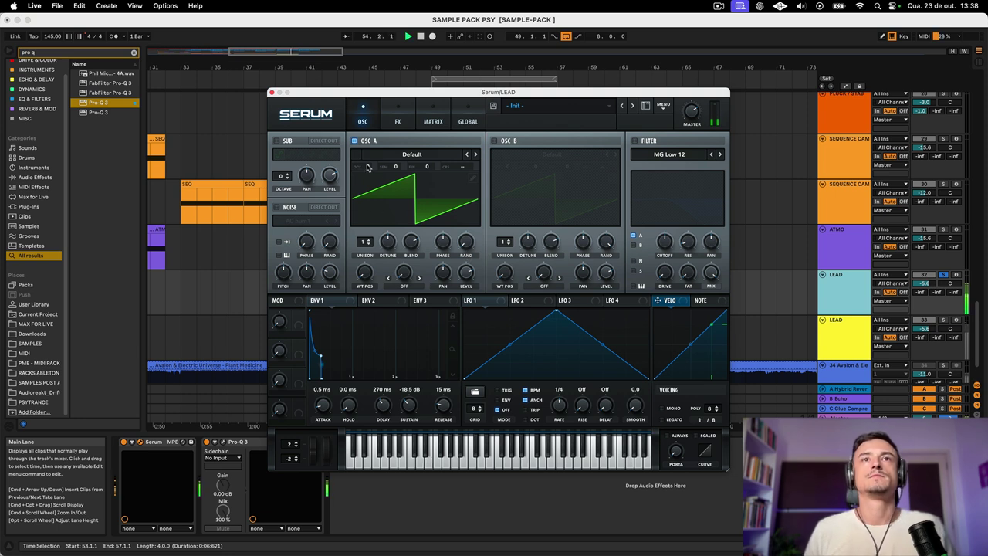
drag(368, 167, 369, 182)
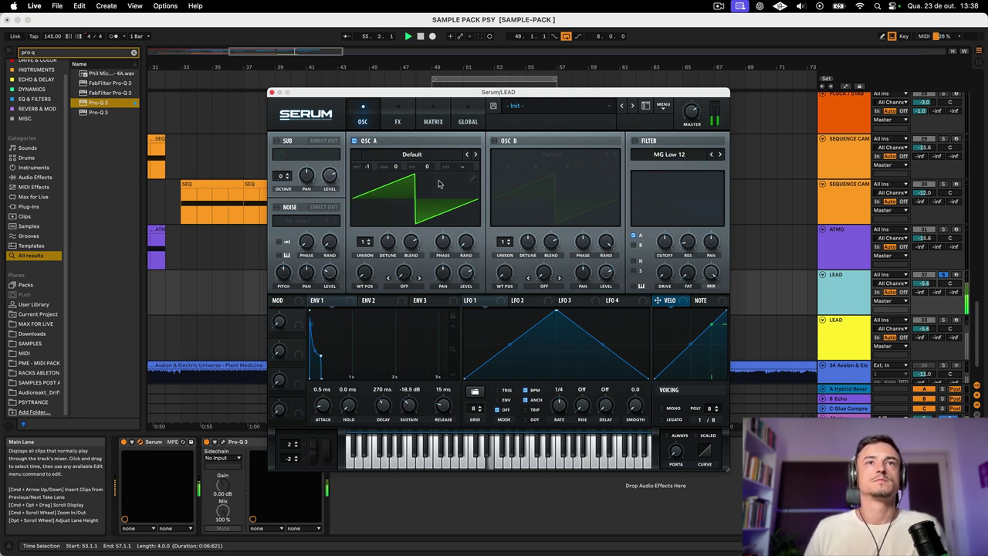
click(635, 141)
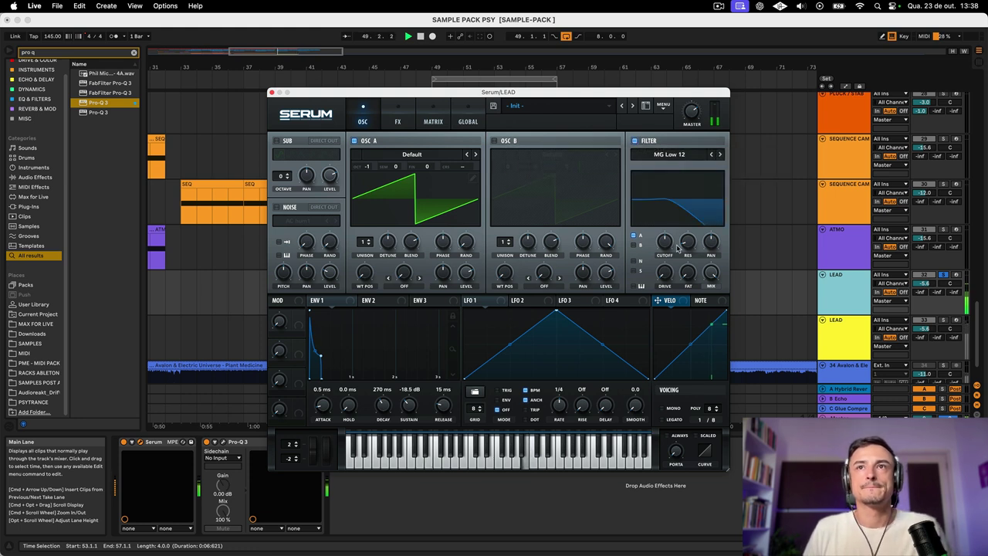
click(634, 245)
mouse_move(659, 261)
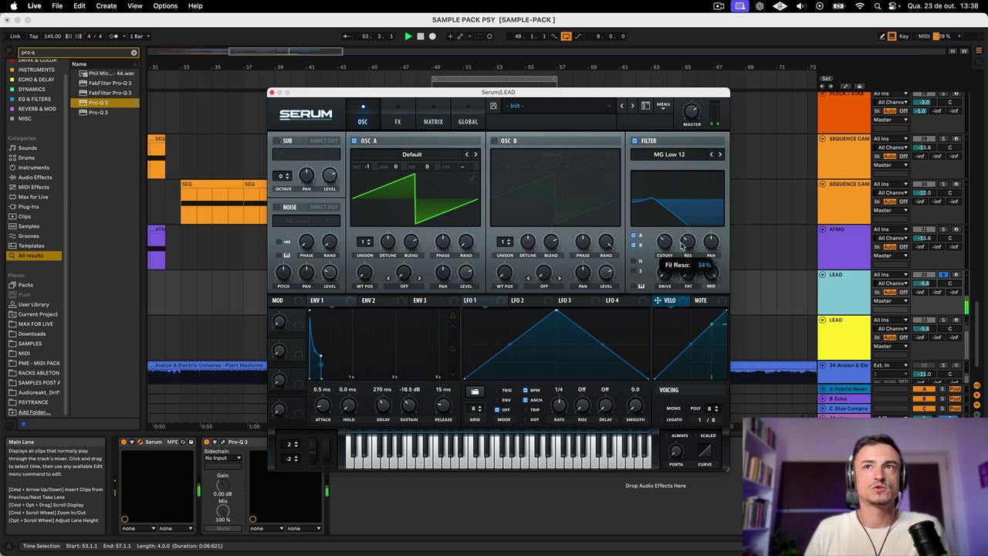
Set Envelope 2 to 314 ms decay and 35.51% sustain, and assign it to modulate the filter cutoff
click(377, 300)
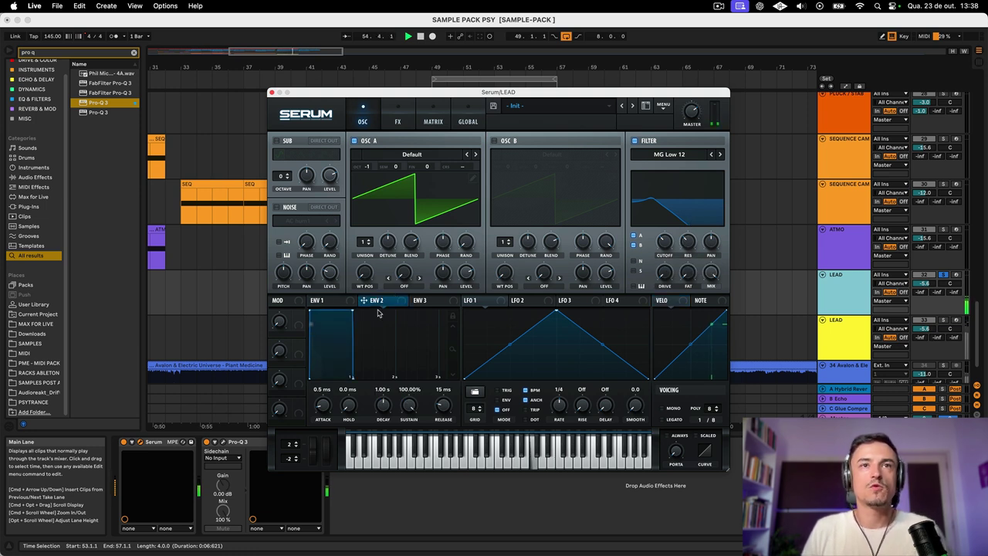
drag(352, 312, 314, 377)
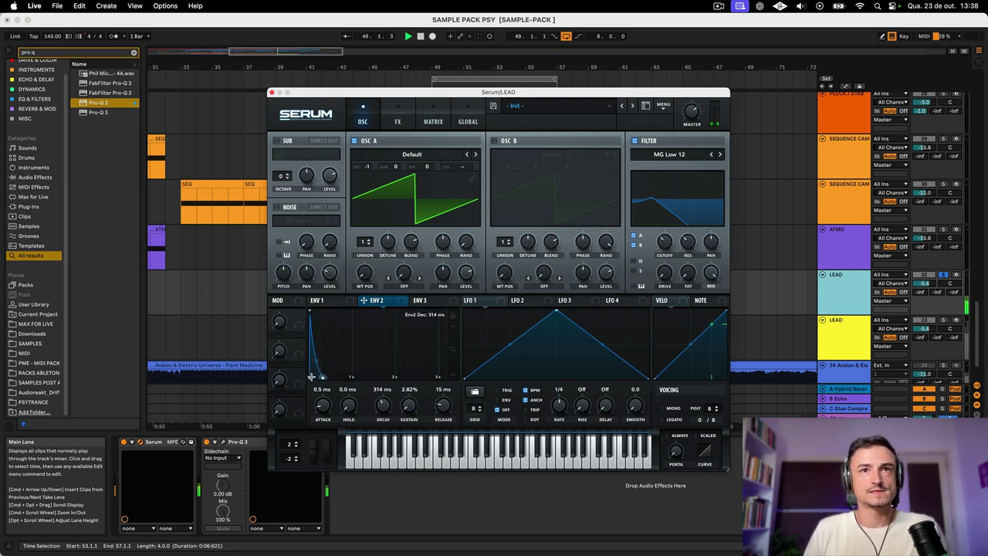
drag(410, 408, 409, 385)
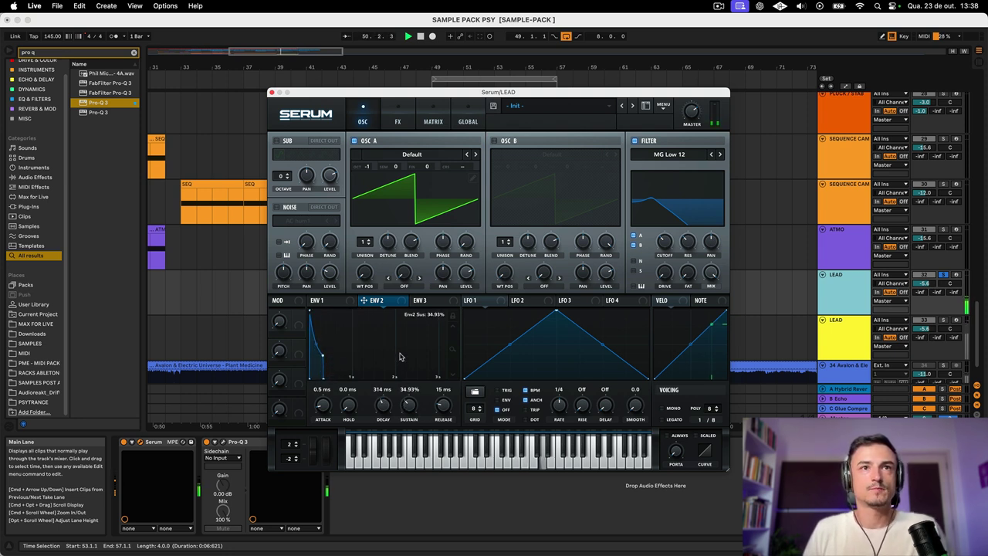
drag(376, 305, 645, 238)
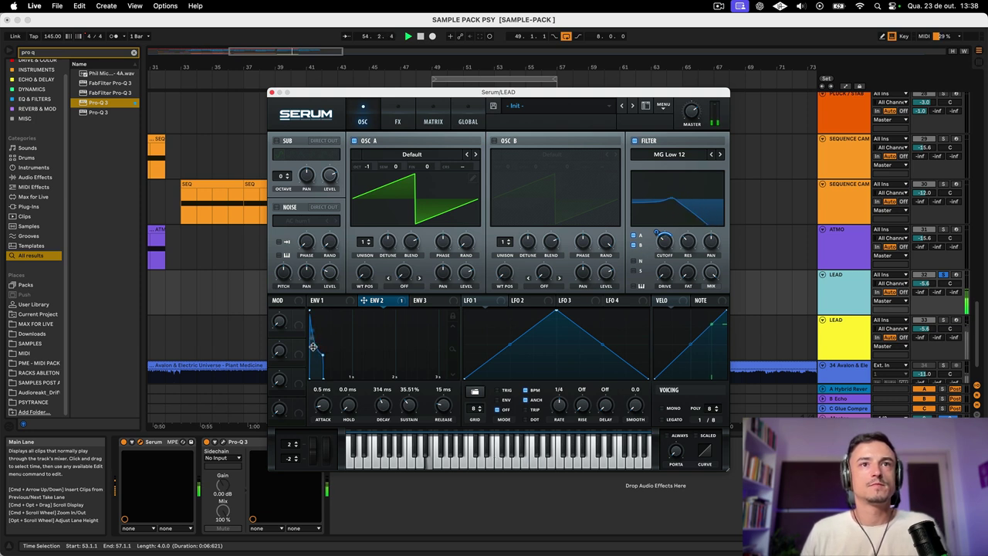
mouse_move(657, 232)
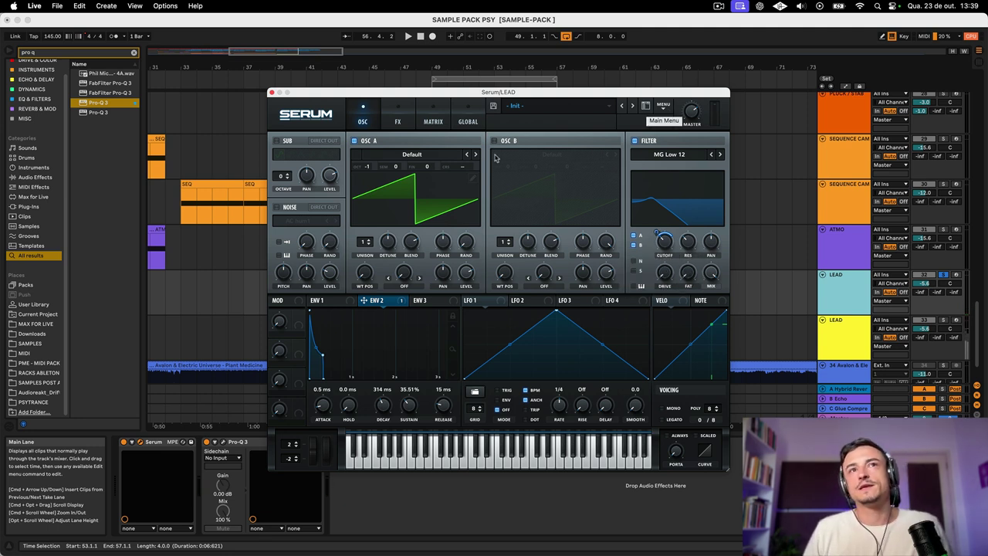
click(398, 122)
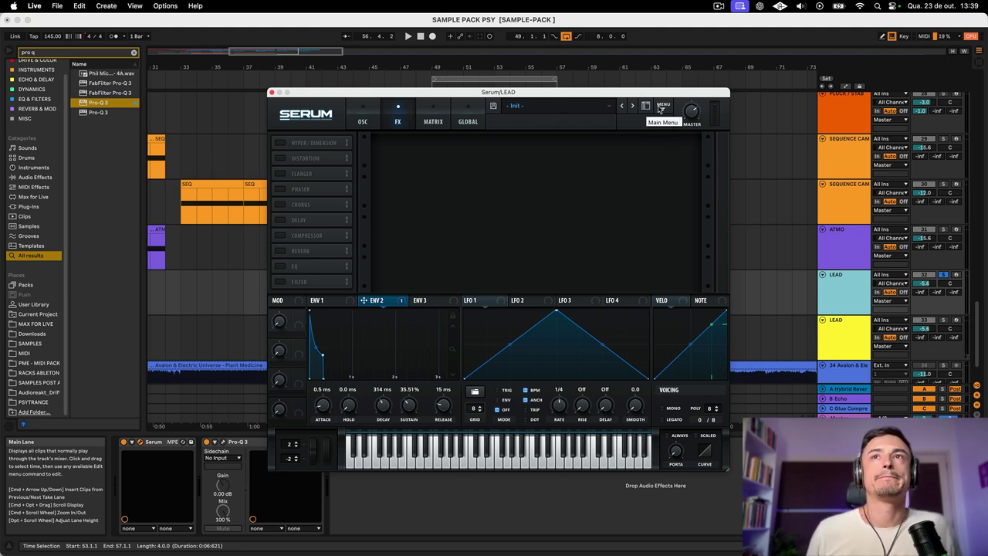
click(661, 107)
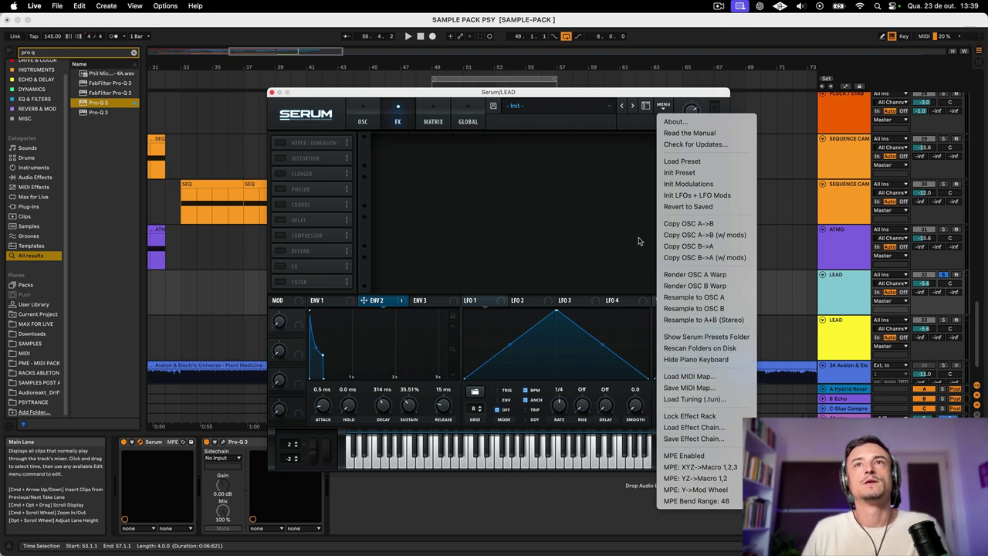
click(662, 101)
click(663, 105)
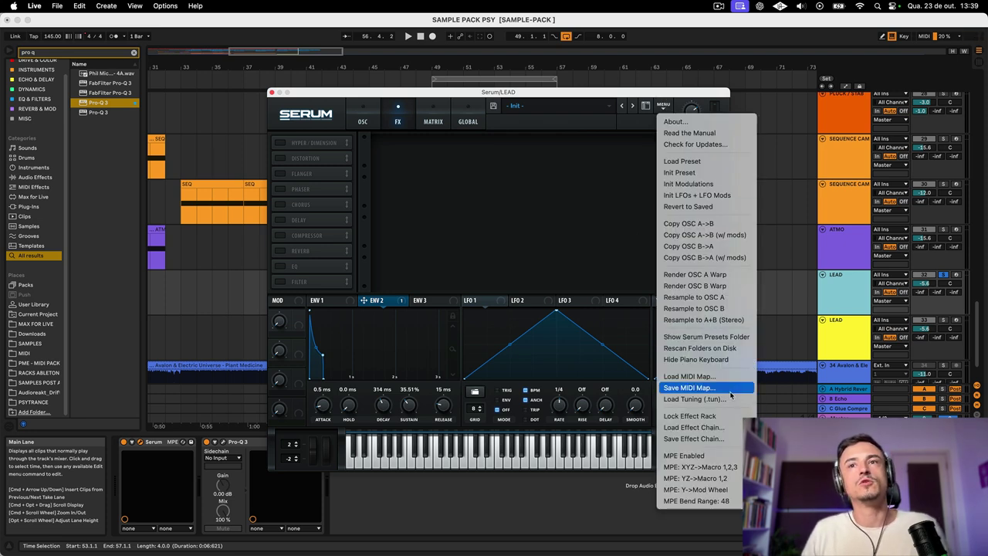
click(728, 418)
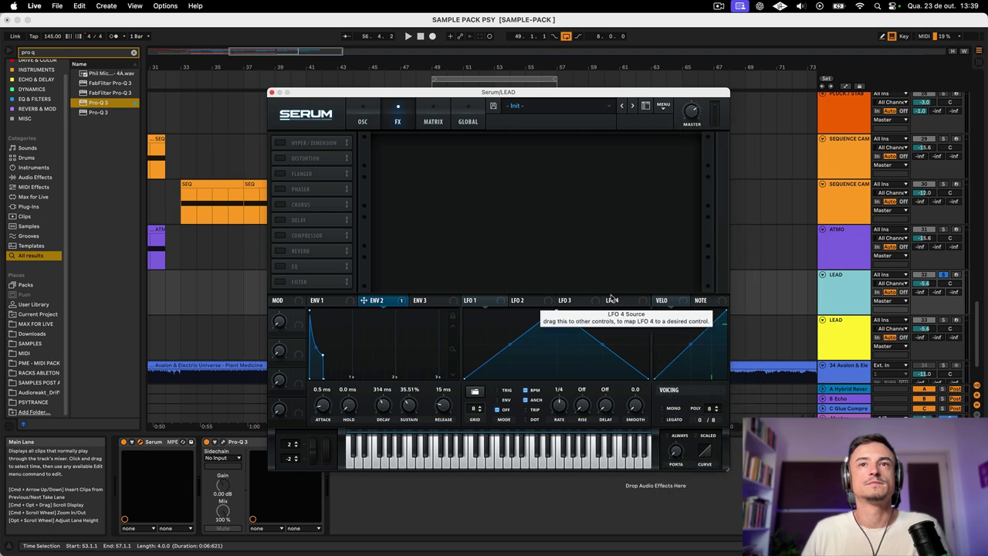
drag(575, 92, 554, 271)
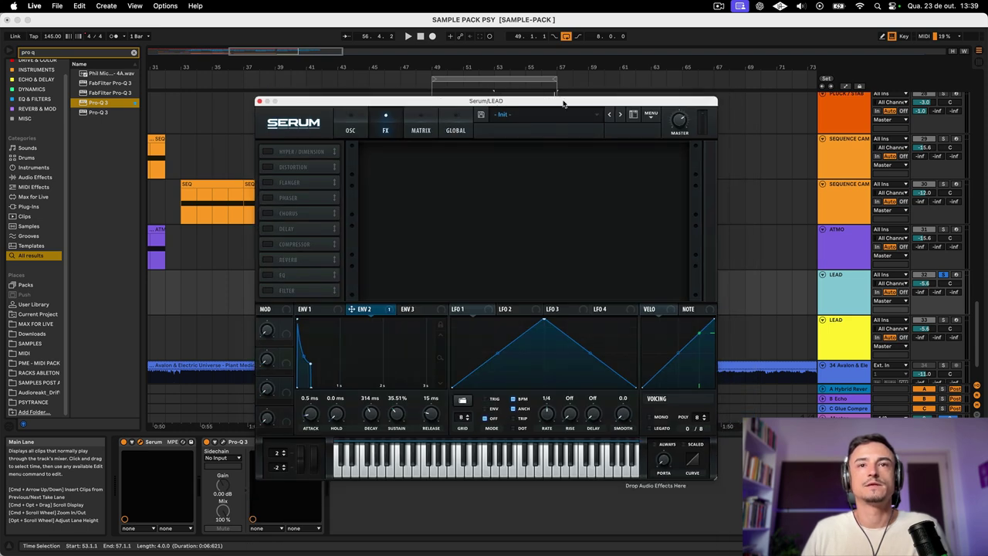
drag(575, 97, 554, 91)
click(626, 104)
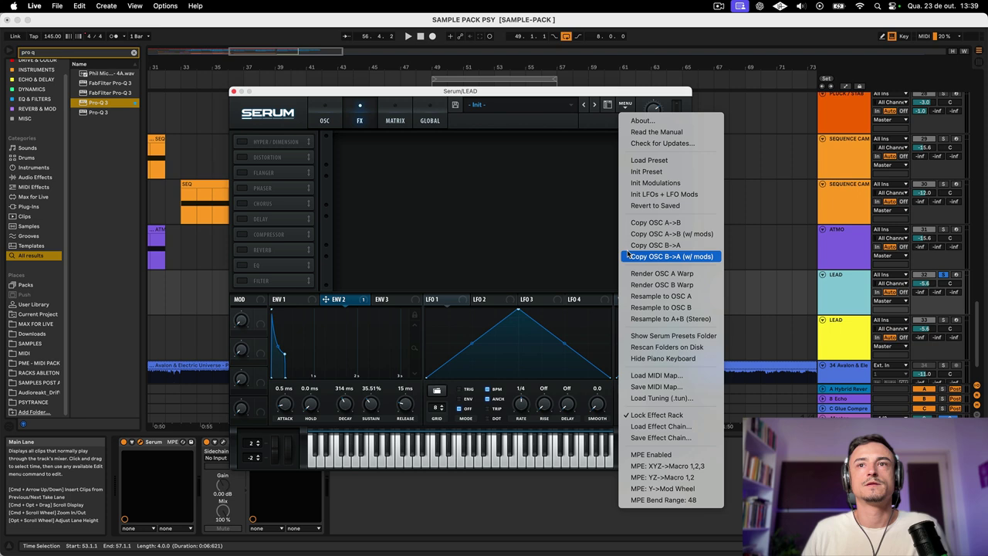
click(689, 416)
Load the effect chain PLUCKS PSY.fxr from the Effect Chains folder into Serum
click(625, 104)
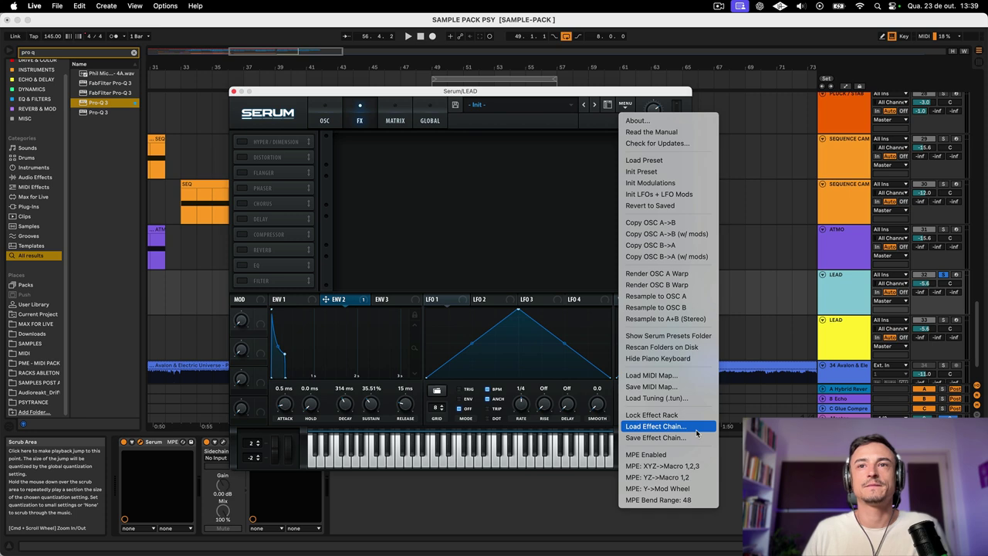
click(695, 429)
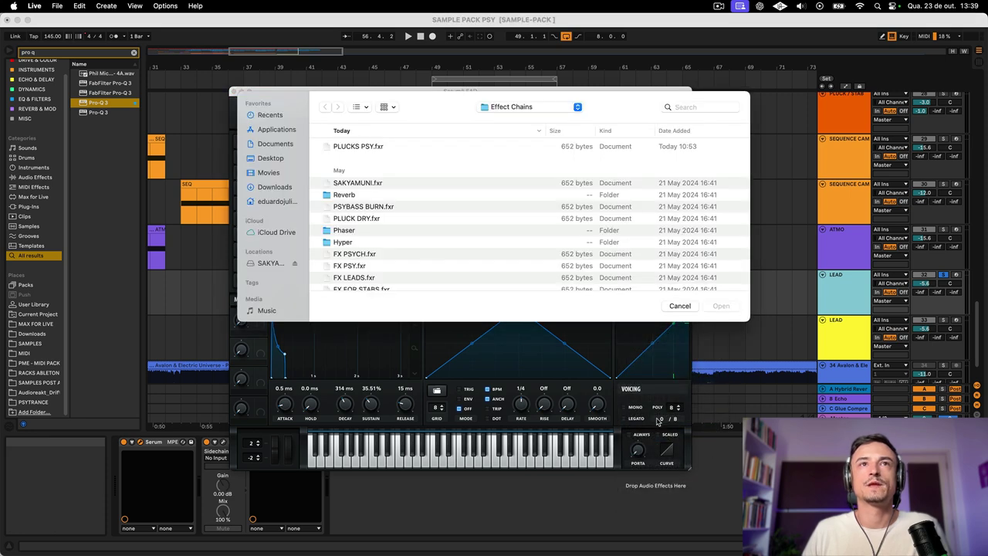
click(361, 147)
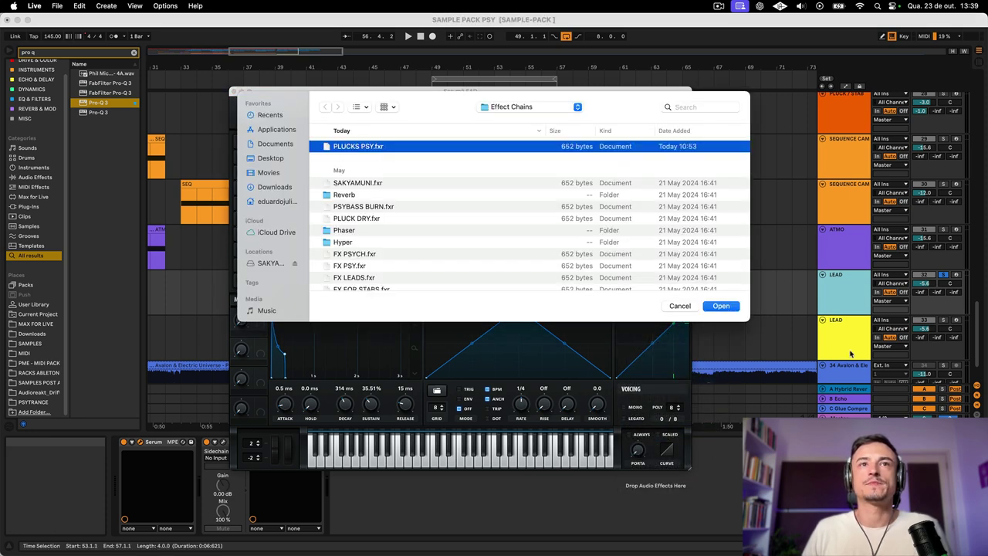
scroll(420, 254, down, 5)
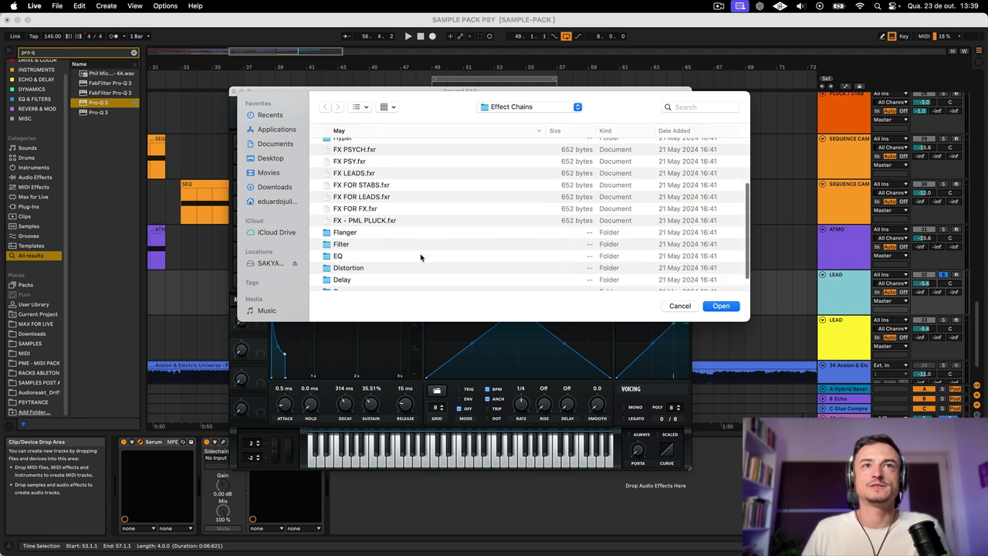
scroll(425, 257, up, 5)
click(723, 306)
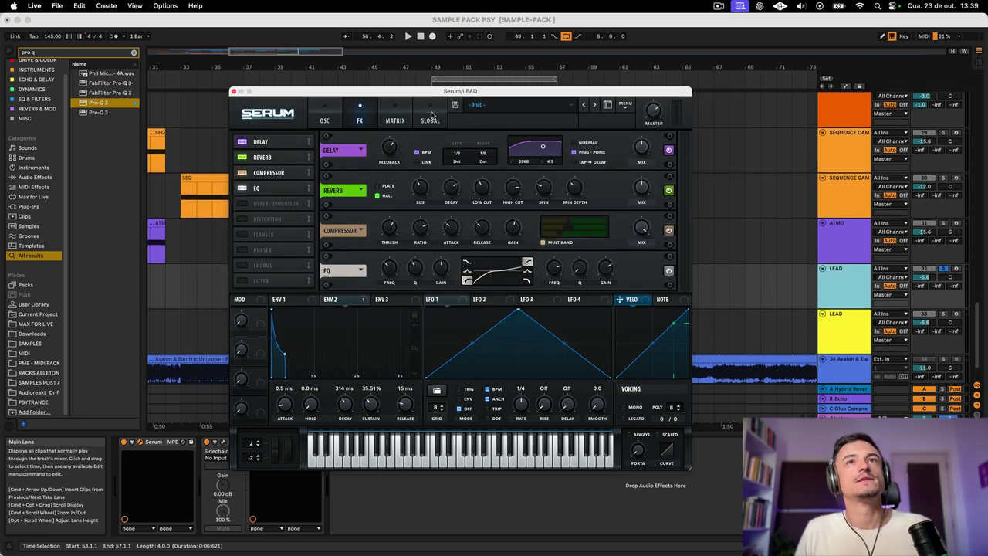
Reorder Serum's effects so the compressor comes before the reverb, and return to the oscillator page
drag(455, 91, 475, 75)
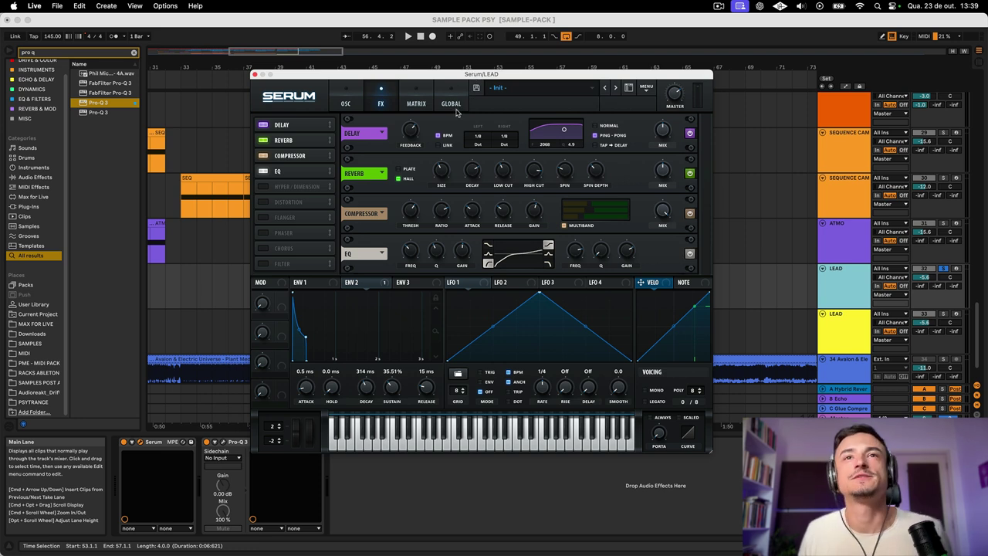
mouse_move(284, 145)
mouse_down()
mouse_move(293, 177)
mouse_move(298, 158)
mouse_up()
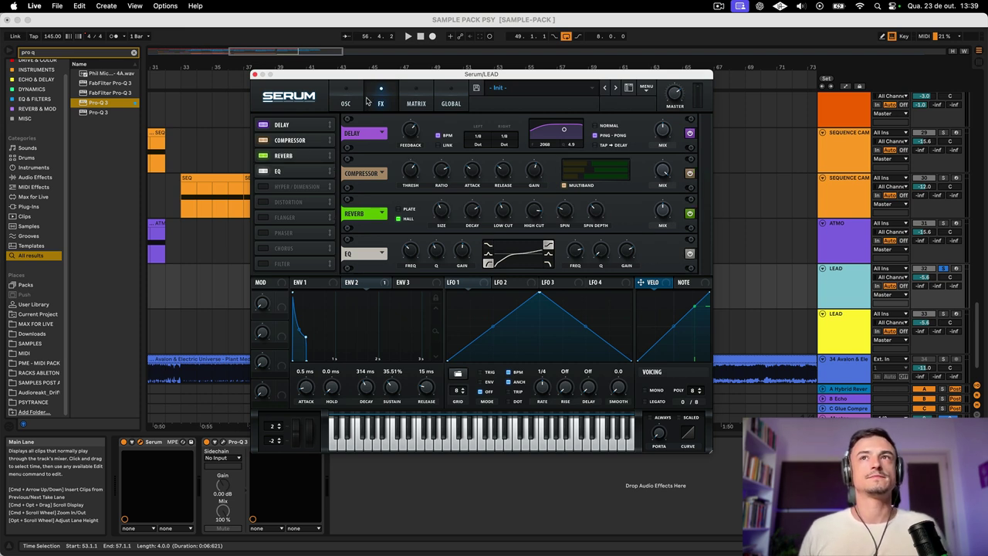
click(346, 105)
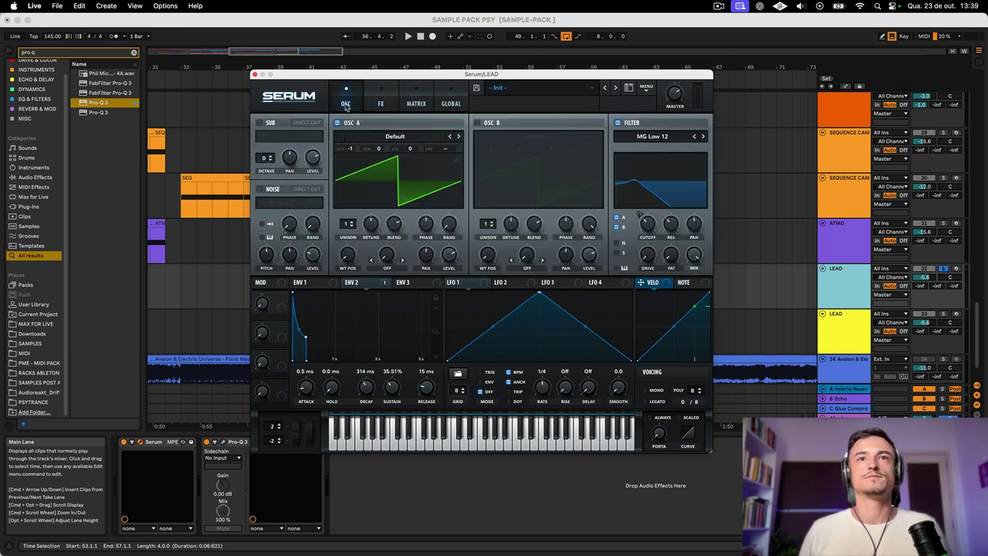
Play the loop to hear the lead with the loaded effects, and view the effects rack while it runs
click(848, 333)
key(space)
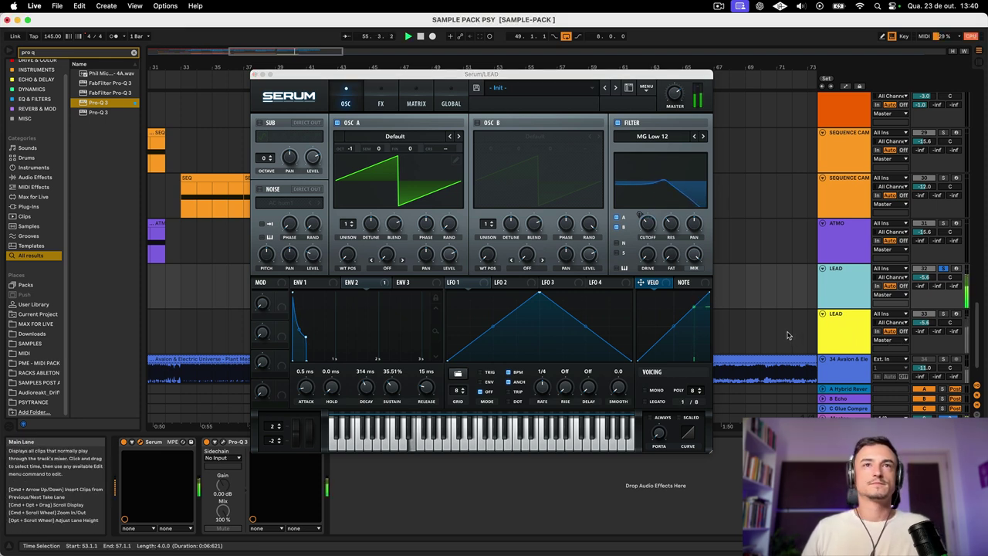
scroll(743, 329, right, 1)
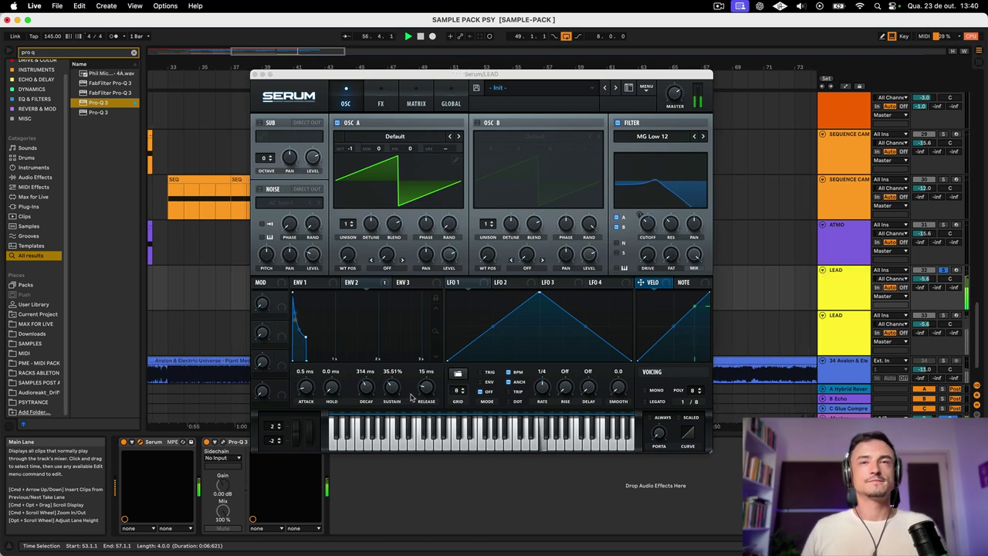
click(372, 108)
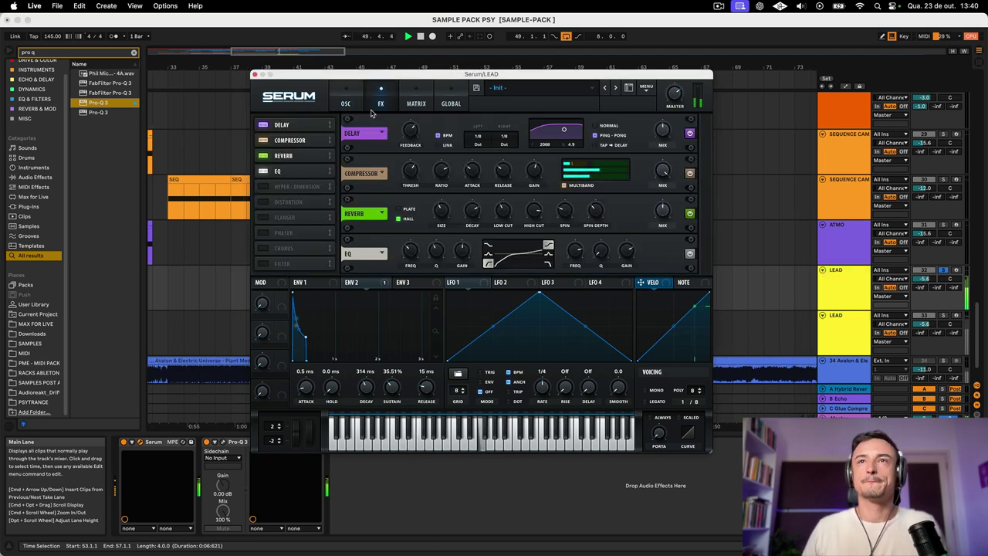
Set Envelope 1's attack to 2.4 ms while the loop plays, and stop playback
click(346, 108)
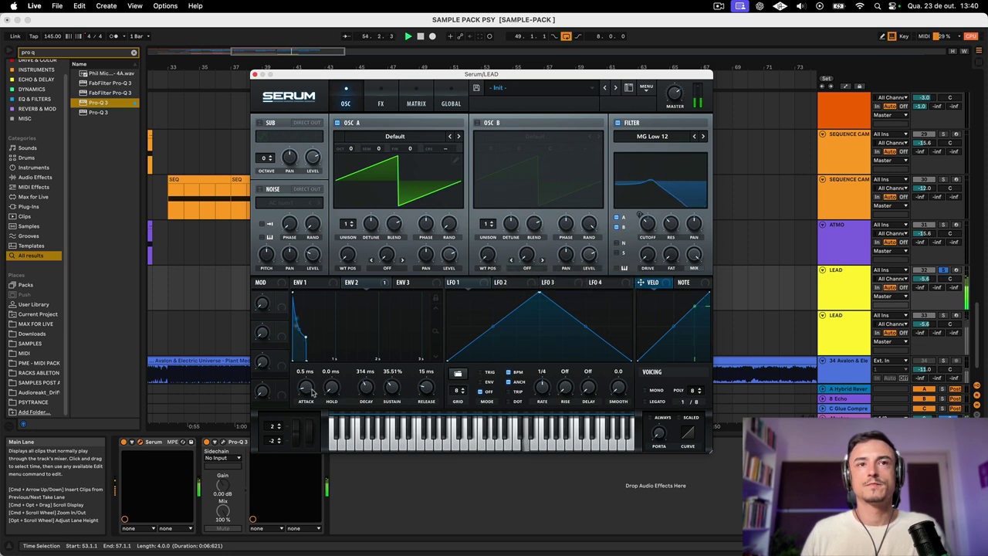
drag(307, 387, 306, 383)
click(301, 282)
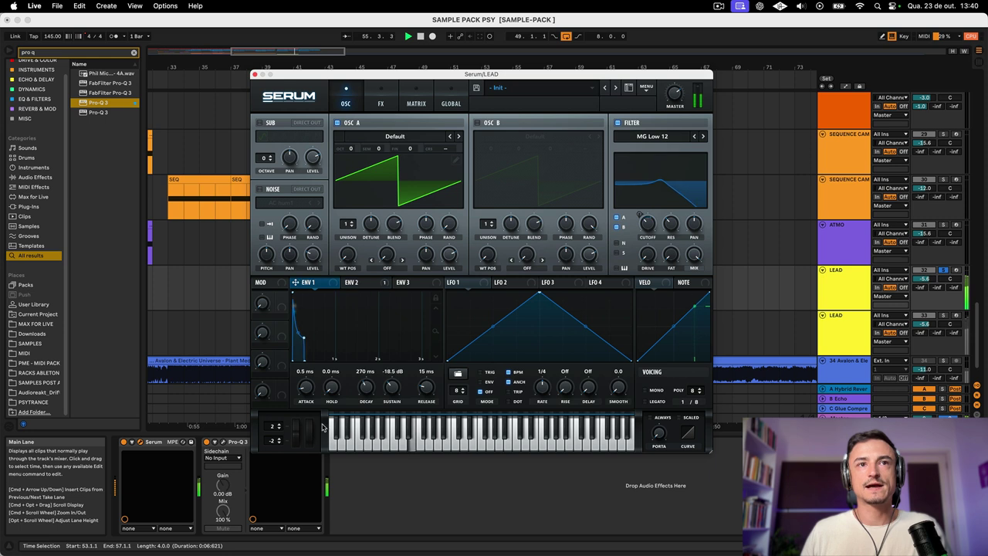
drag(310, 389, 310, 393)
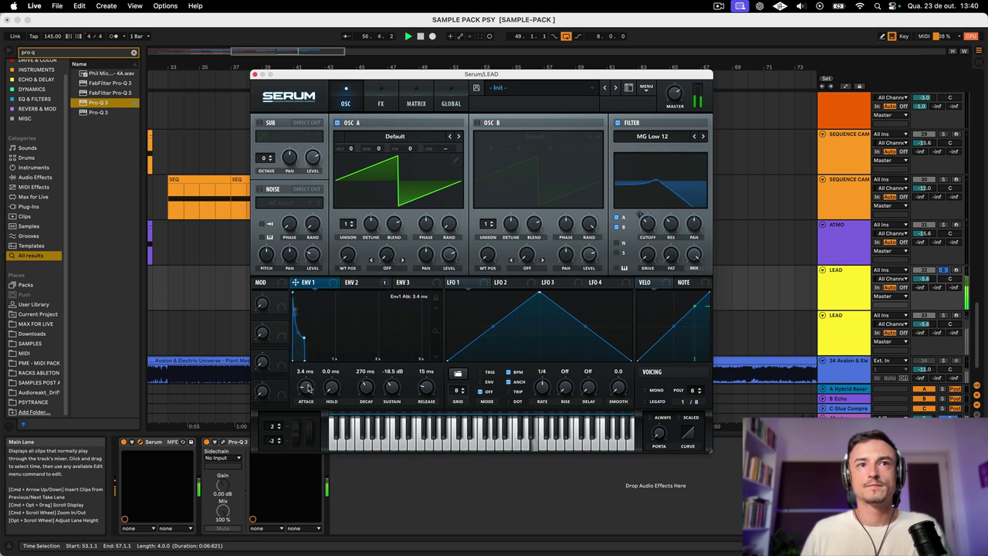
key(space)
Turn off the compressor, reverb and EQ effects, and play the loop to hear the delay alone
click(378, 99)
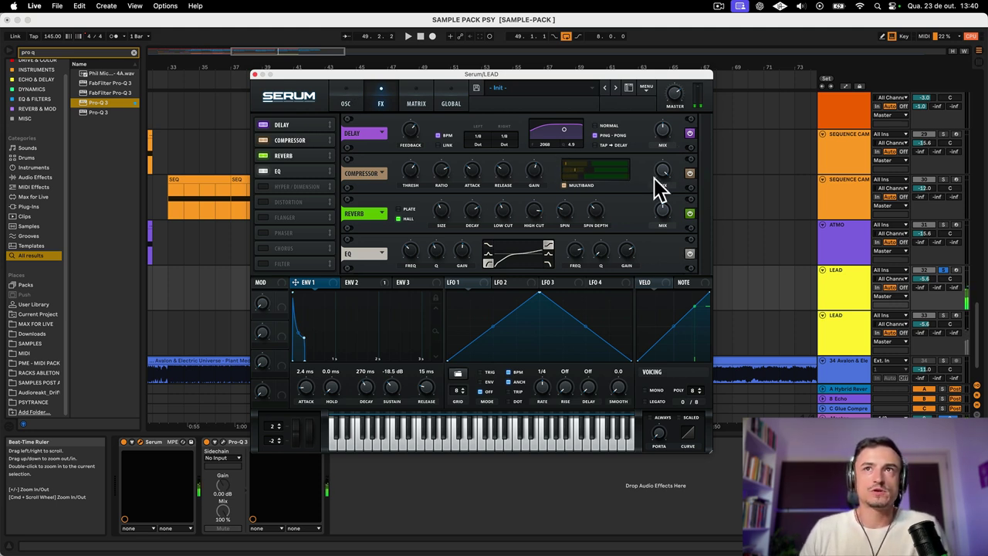
click(264, 139)
click(263, 155)
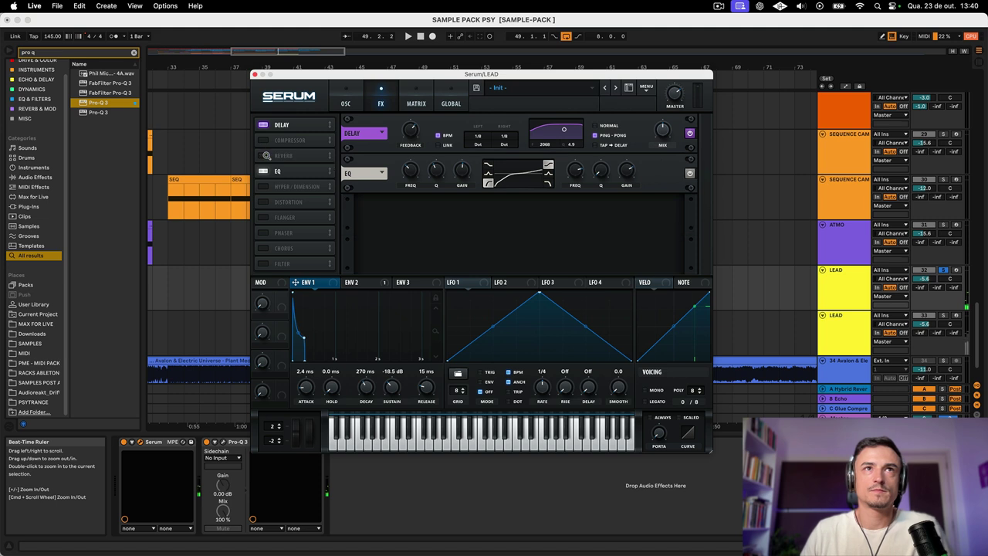
click(263, 171)
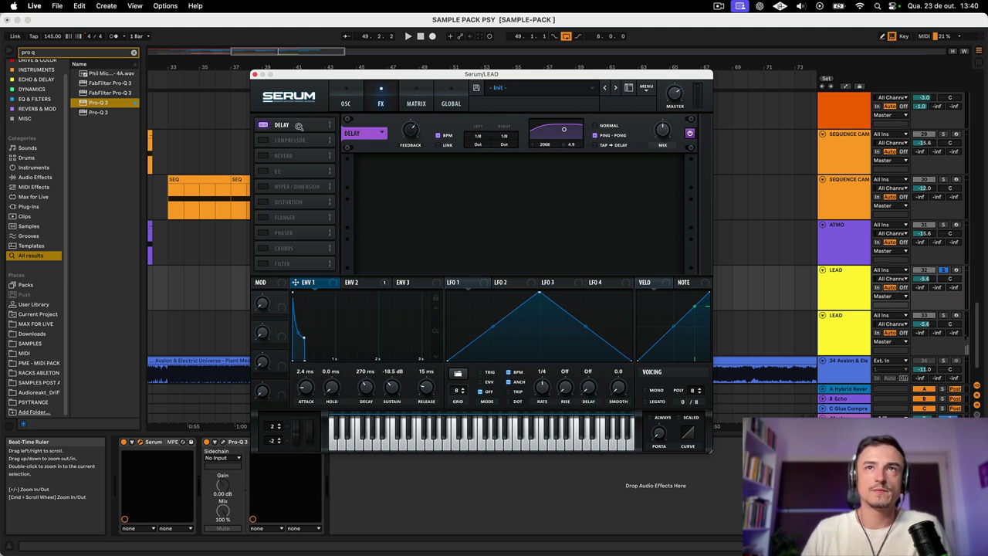
key(space)
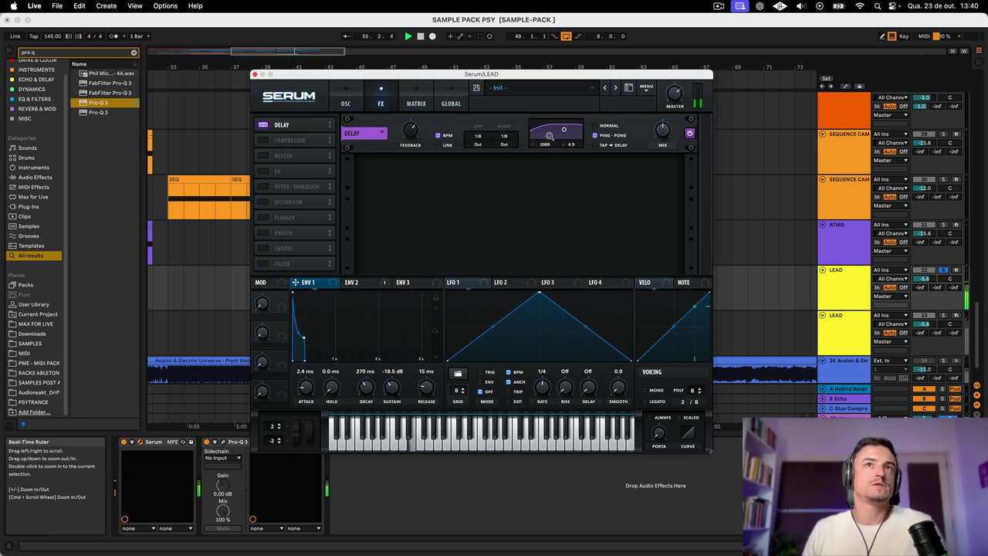
Turn on the compressor and turn off the delay to hear the multiband compression alone, comparing it bypassed and active
click(266, 139)
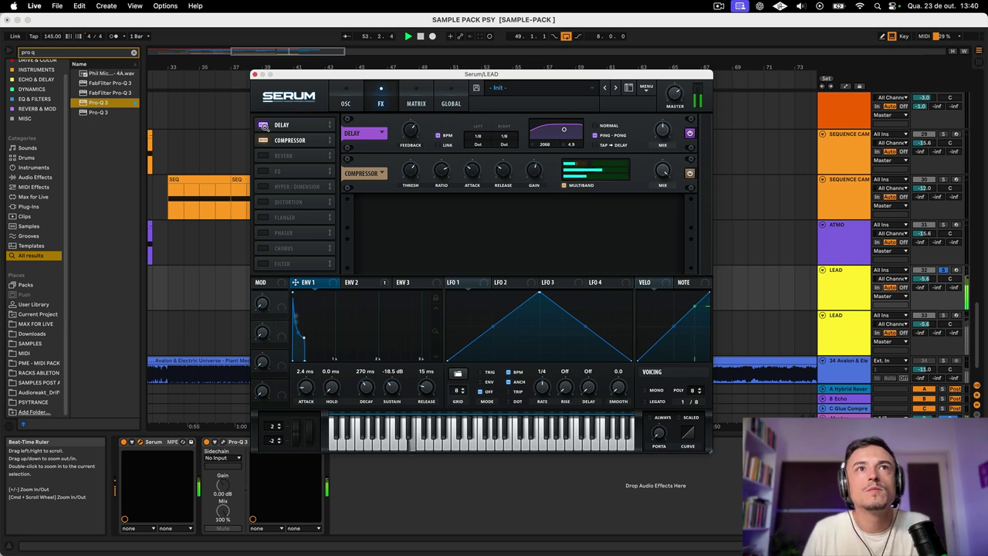
click(263, 125)
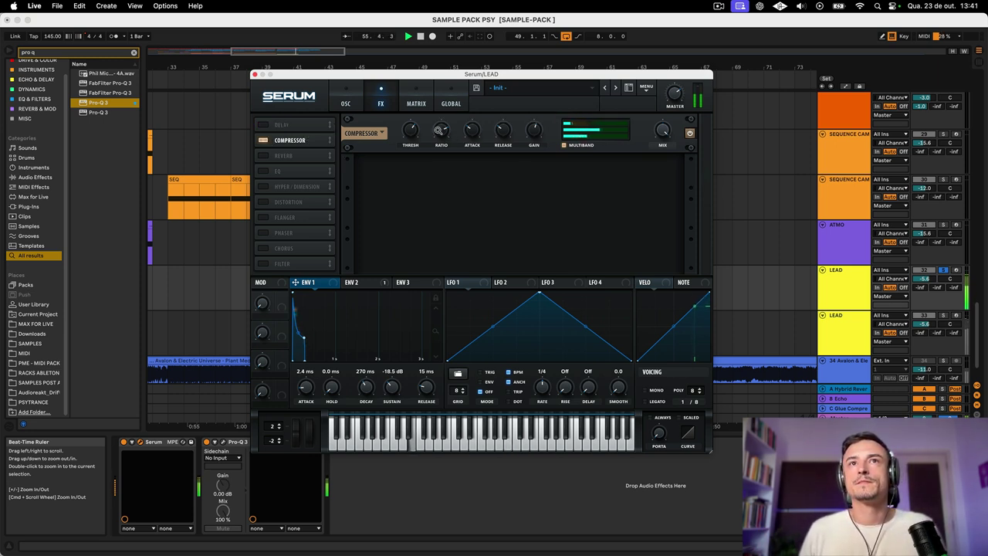
click(690, 133)
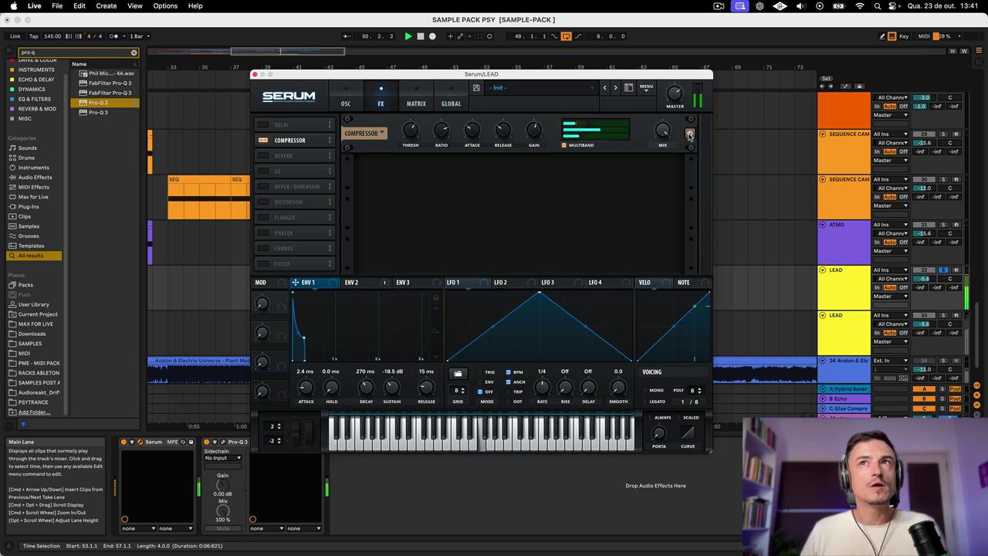
click(690, 135)
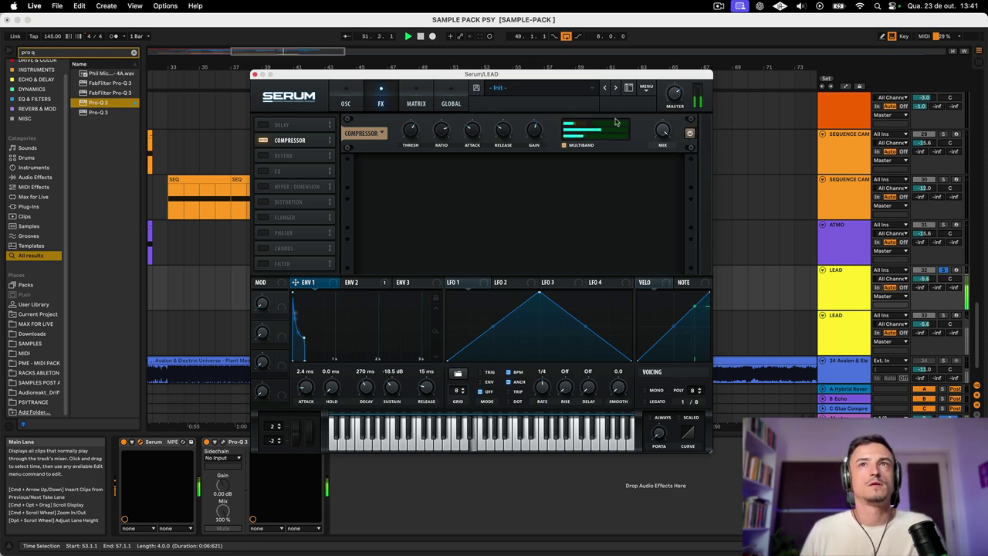
mouse_move(592, 123)
mouse_down()
mouse_move(601, 126)
mouse_move(593, 131)
mouse_up()
click(591, 136)
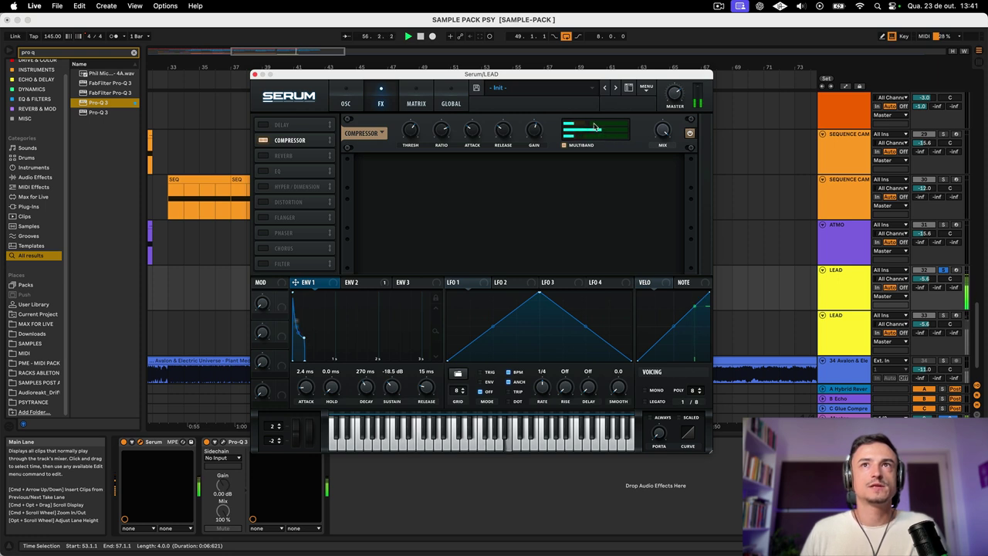
drag(595, 127, 595, 127)
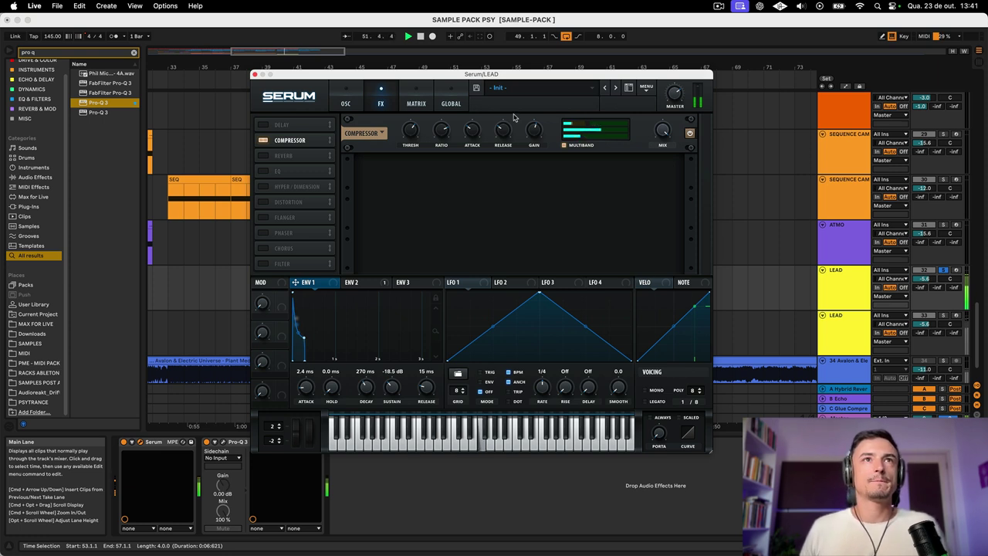
Turn on the reverb behind the compressor and adjust its mix while the loop plays
click(263, 156)
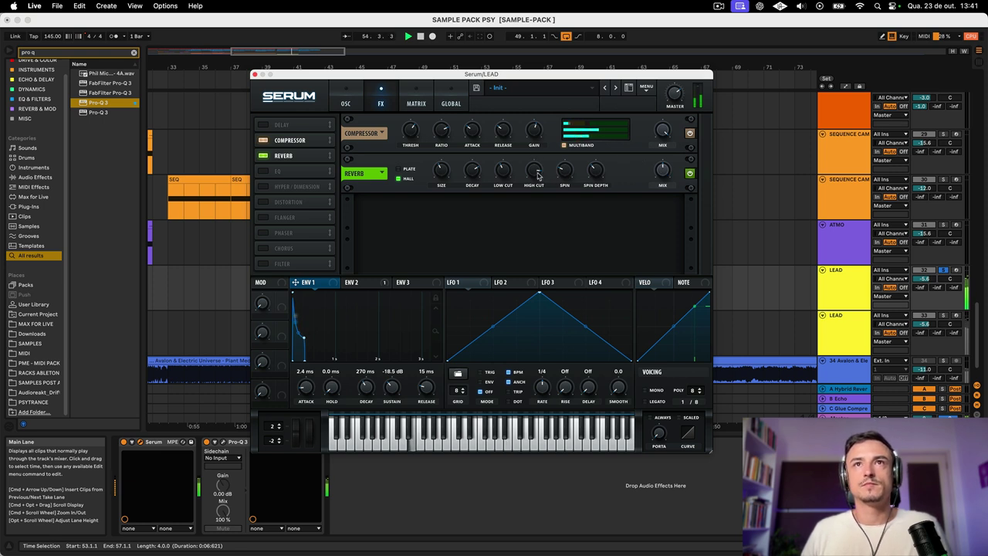
mouse_move(660, 176)
drag(660, 176, 657, 182)
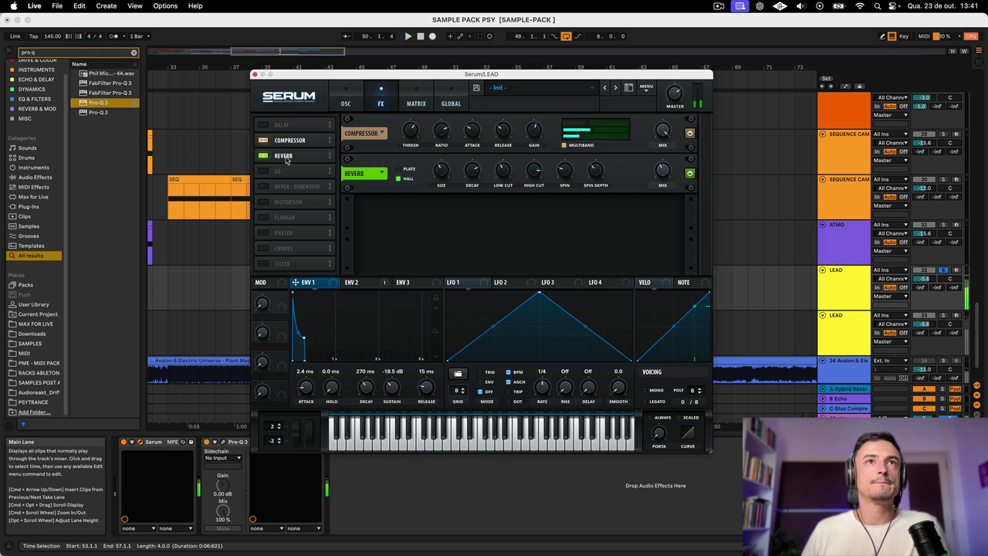
Turn on the EQ with 5.6 dB high-band gain and the delay, and play the loop through the full effects chain
click(264, 171)
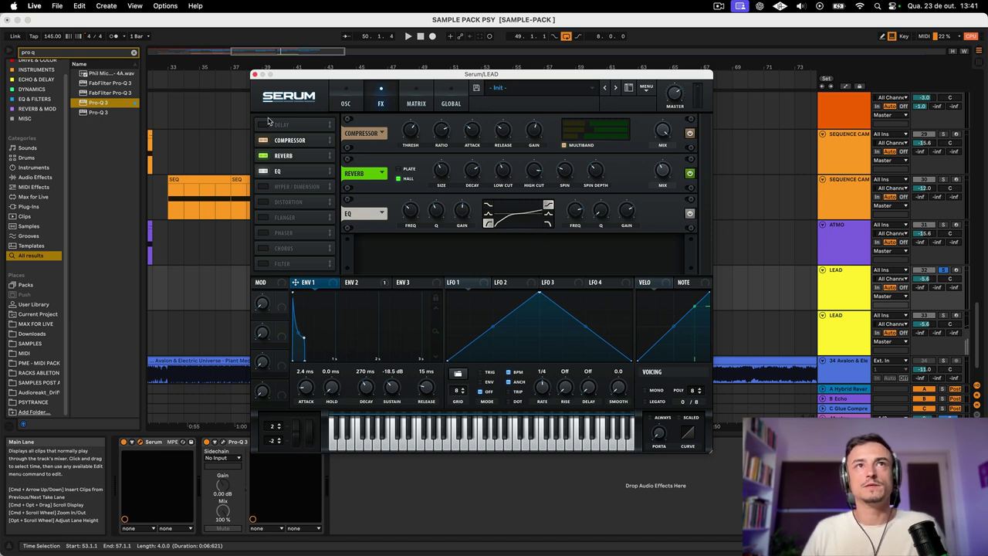
key(space)
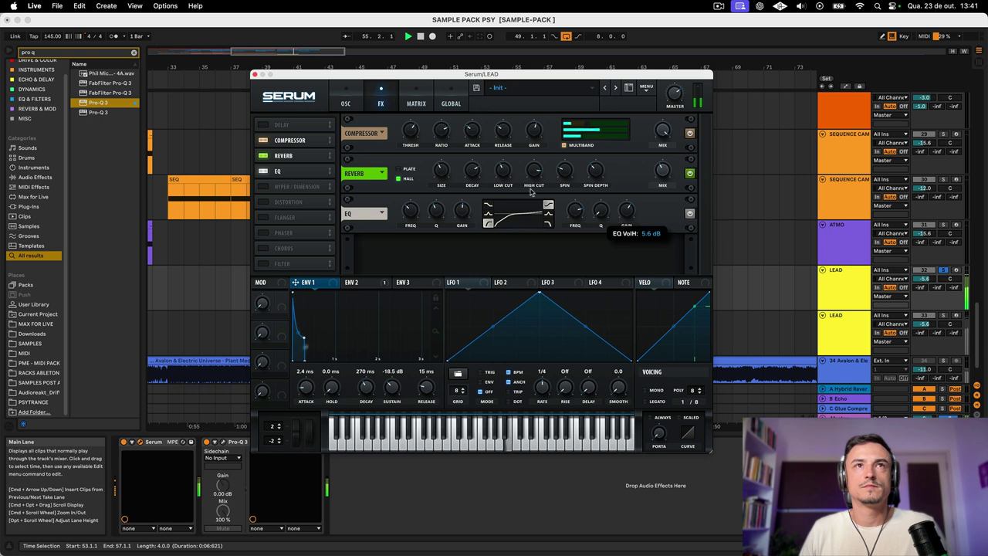
click(264, 125)
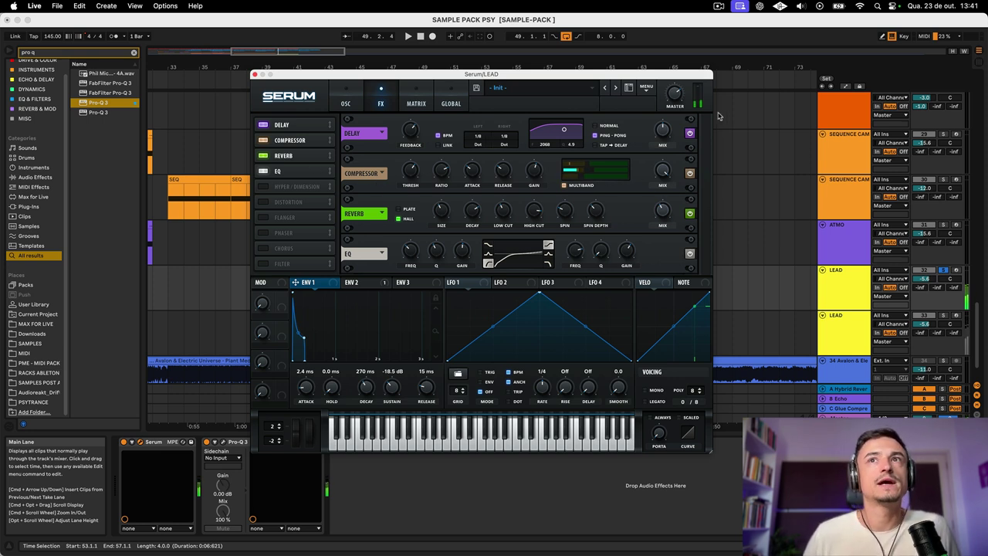
mouse_move(292, 125)
mouse_down()
mouse_move(301, 150)
mouse_move(303, 124)
mouse_up()
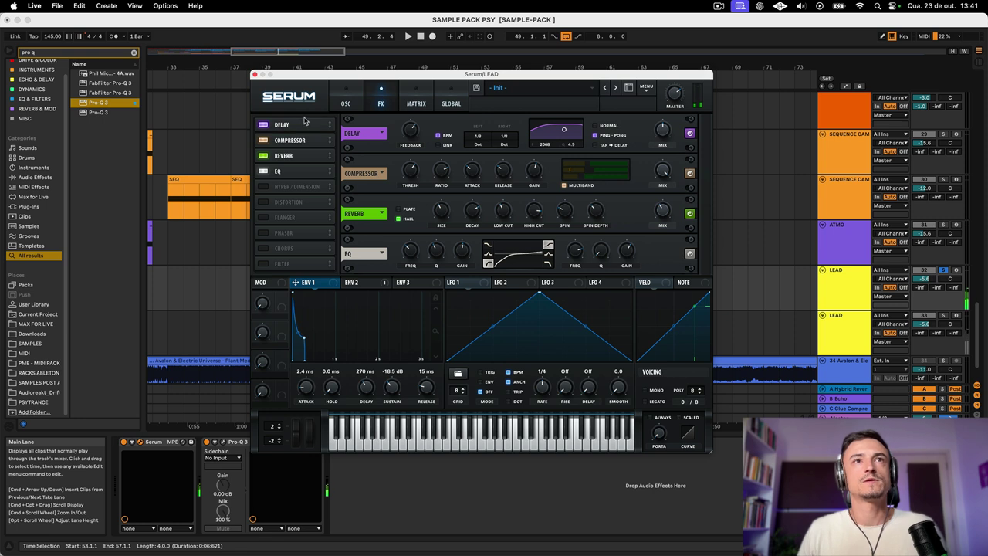
key(space)
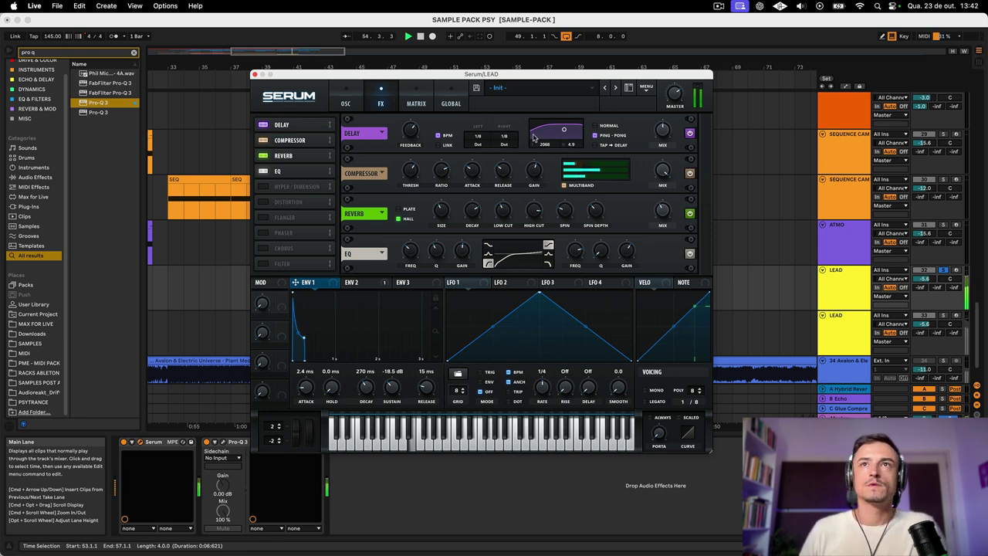
Enable oscillator B and load the Harmonic Morph wavetable from the Digital category
click(347, 103)
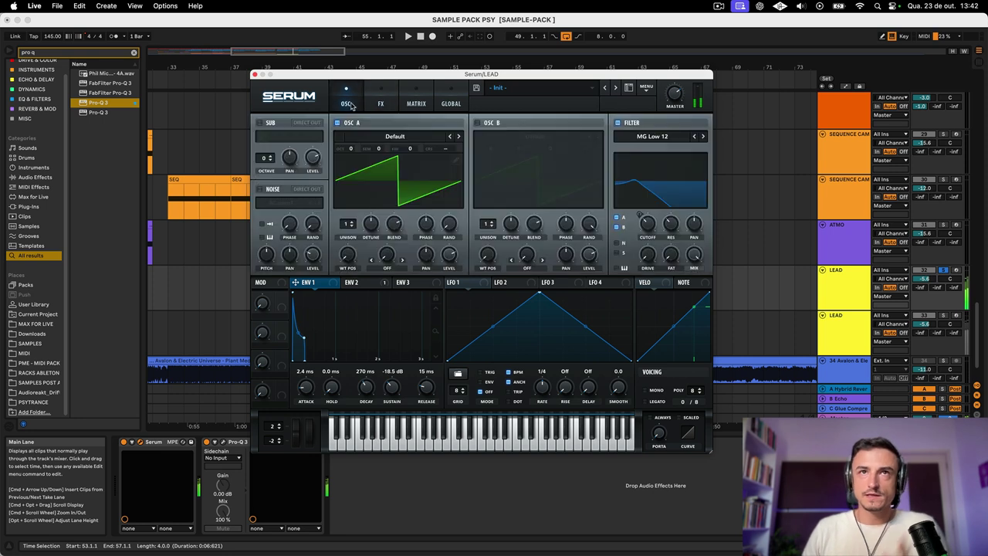
click(478, 124)
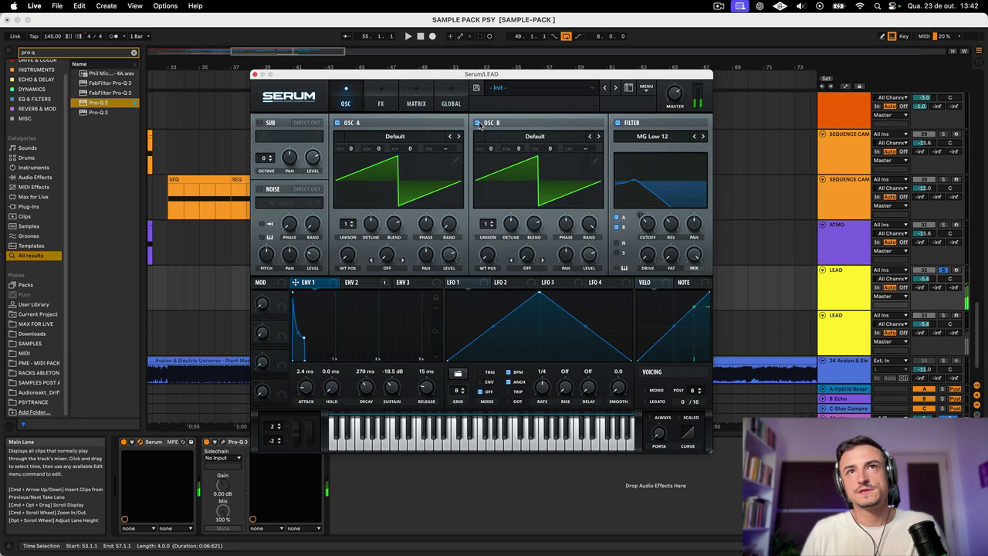
click(562, 138)
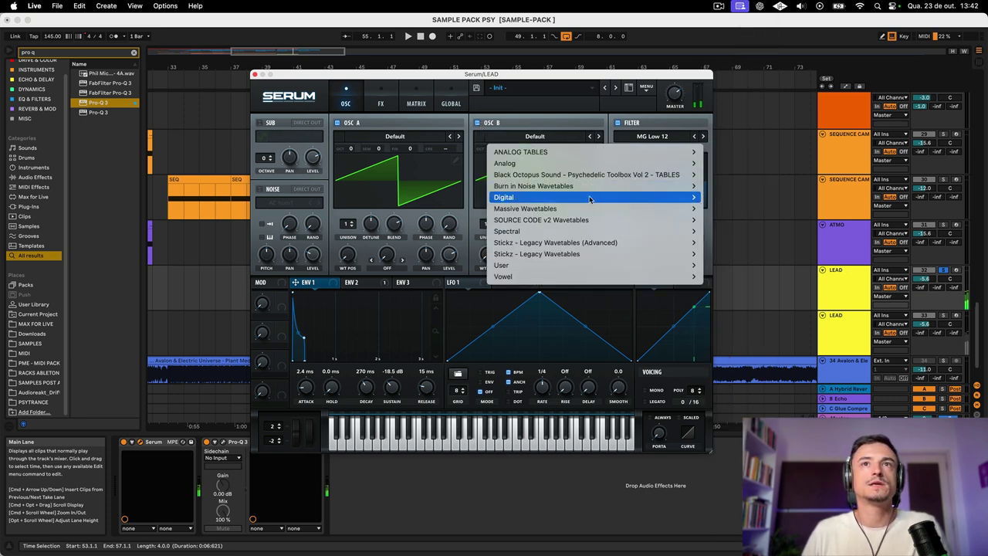
mouse_move(587, 199)
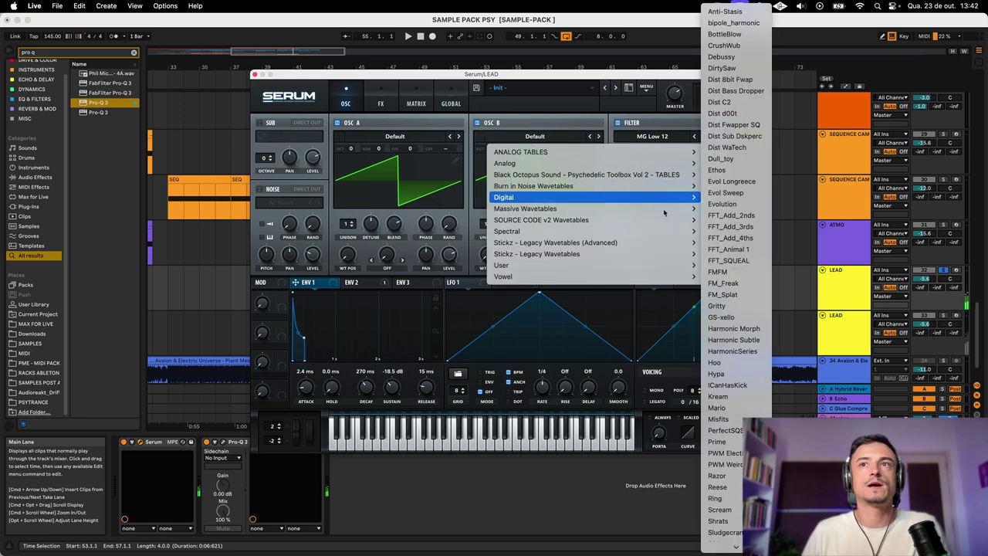
click(755, 328)
Set oscillator B to 13 unison voices with a detune of 0.09, and play the loop
drag(483, 259, 464, 287)
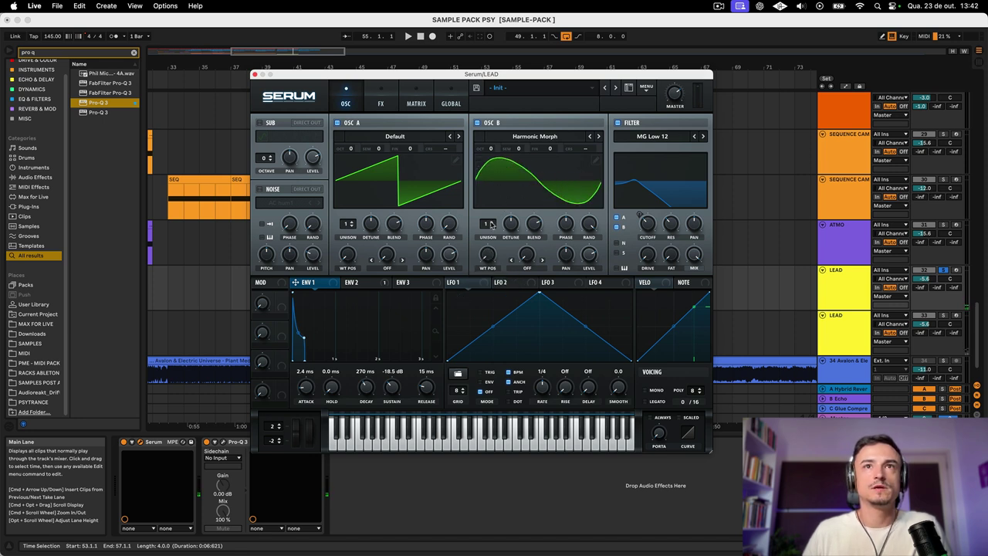
drag(490, 225, 489, 209)
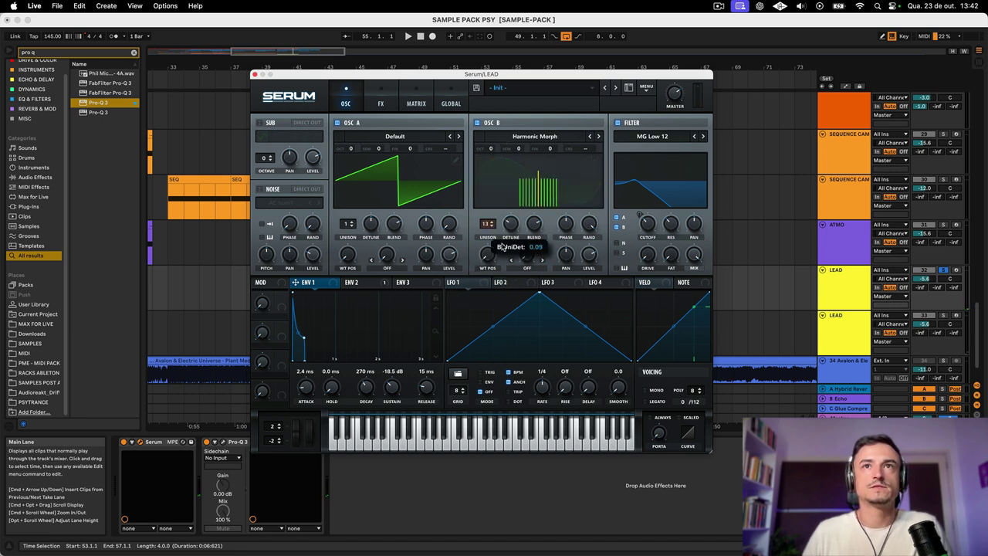
key(space)
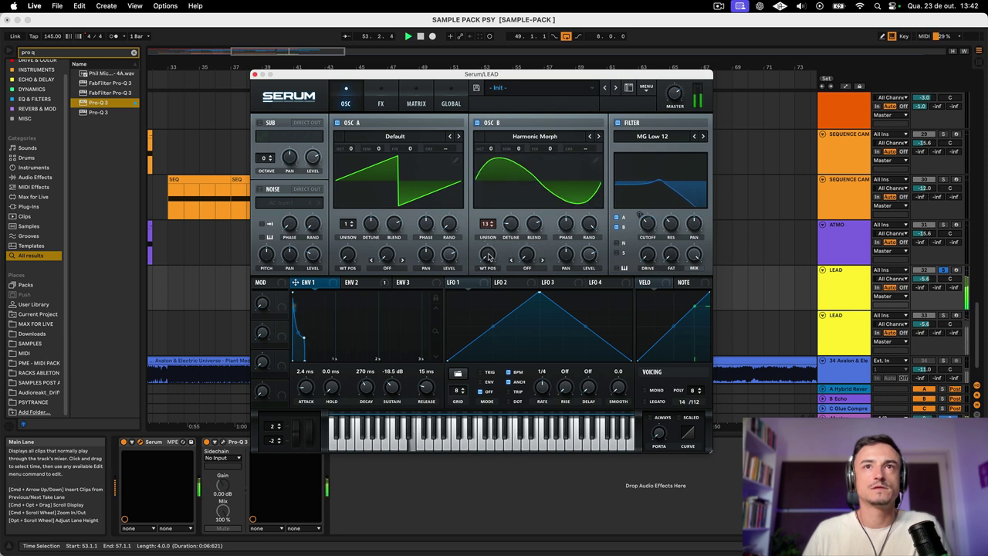
Sweep oscillator B's wavetable position up to 256 and back to the first frame while the loop plays
drag(487, 255, 491, 167)
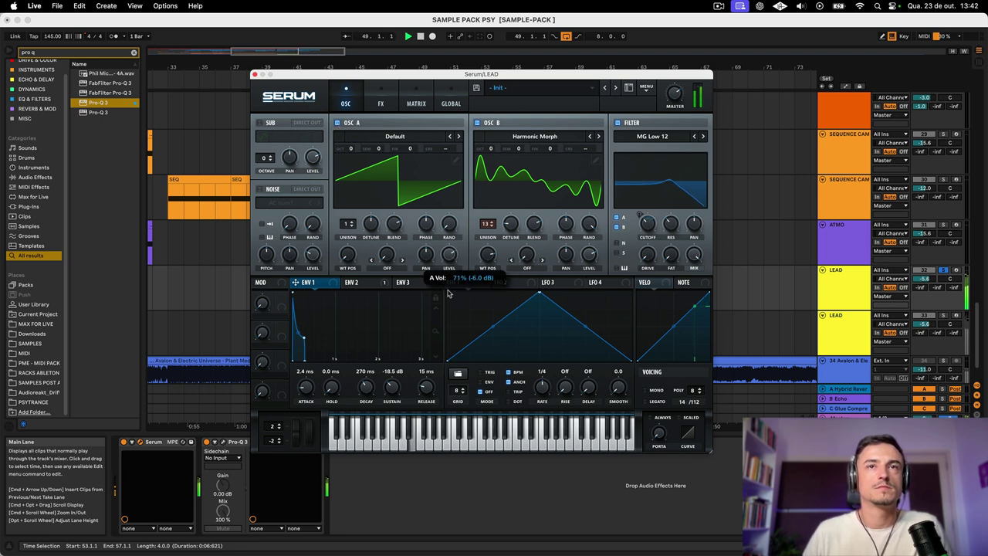
drag(491, 254, 490, 230)
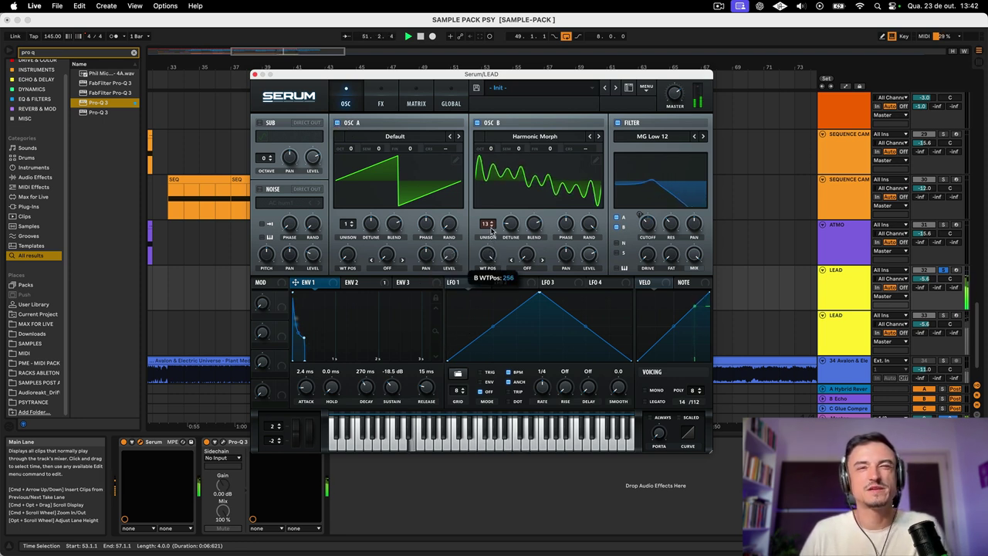
drag(491, 230, 466, 302)
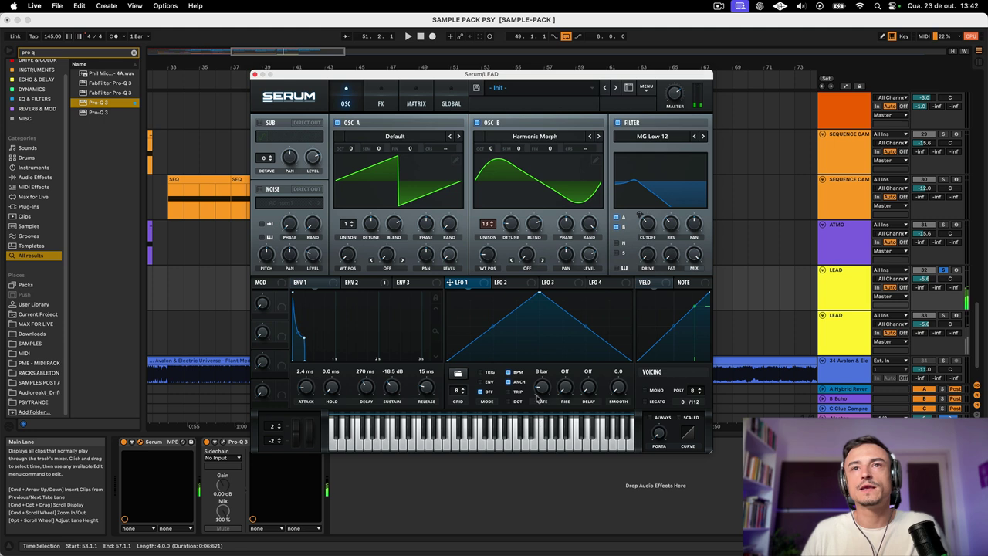
Assign LFO 1, at an 8 bar rate in TRIG mode, to oscillator B's wavetable position and unison detune, and play the loop
drag(543, 274, 479, 247)
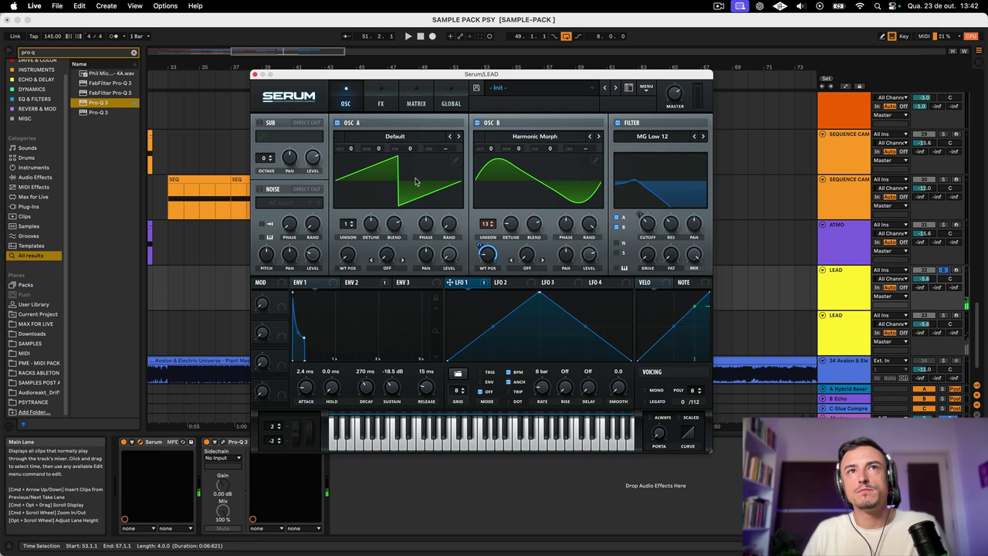
drag(503, 273, 503, 222)
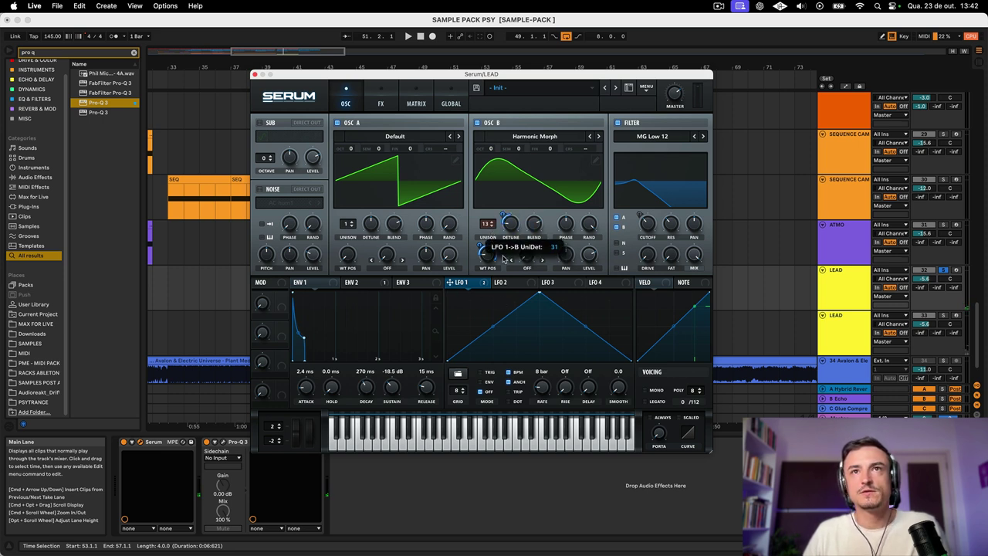
drag(503, 259, 500, 266)
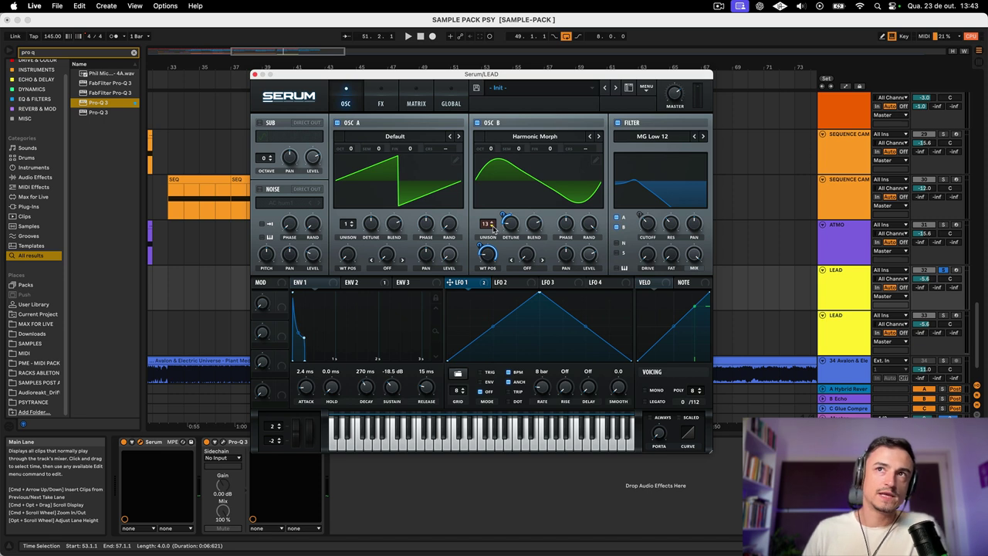
mouse_move(457, 286)
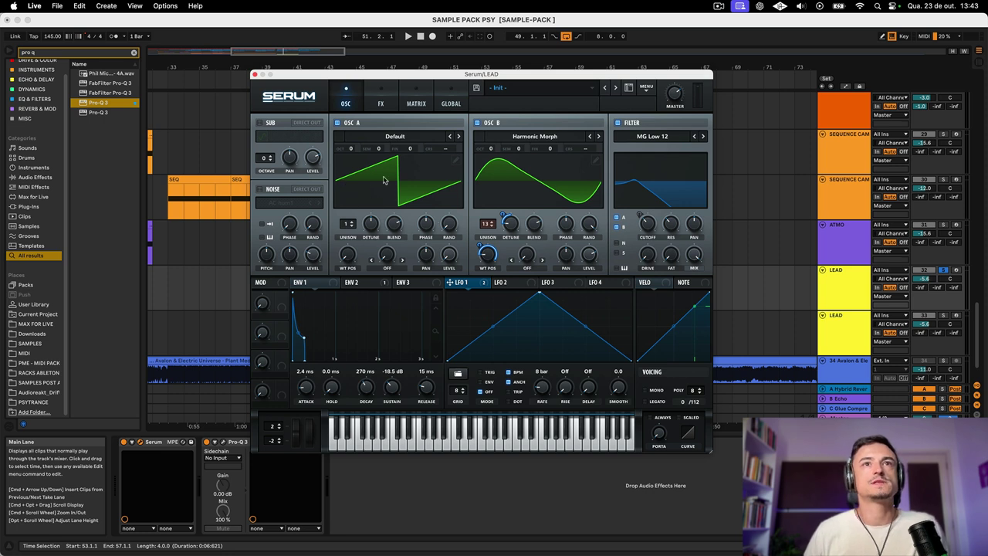
key(space)
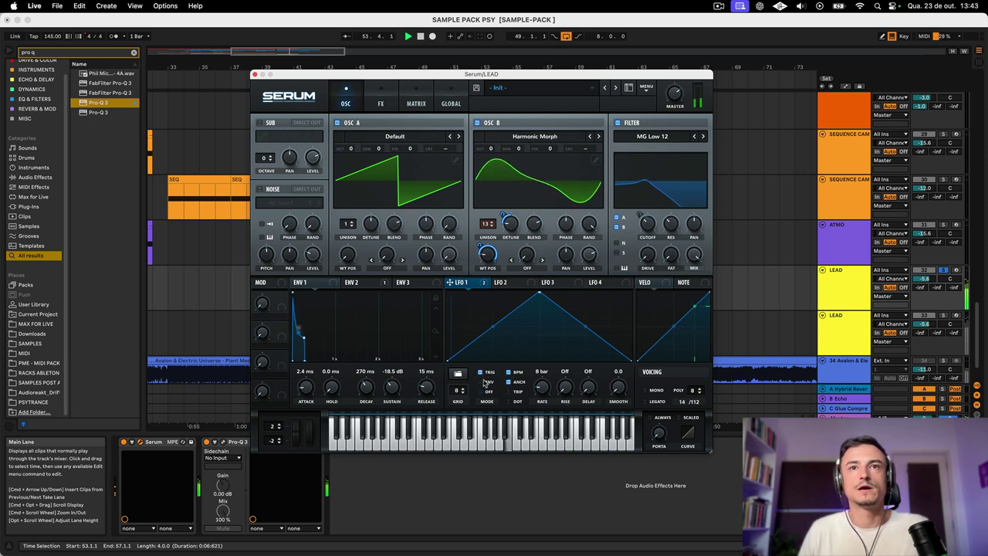
Set LFO 1's mode to OFF so it follows the host clock, and move the synth window
click(482, 391)
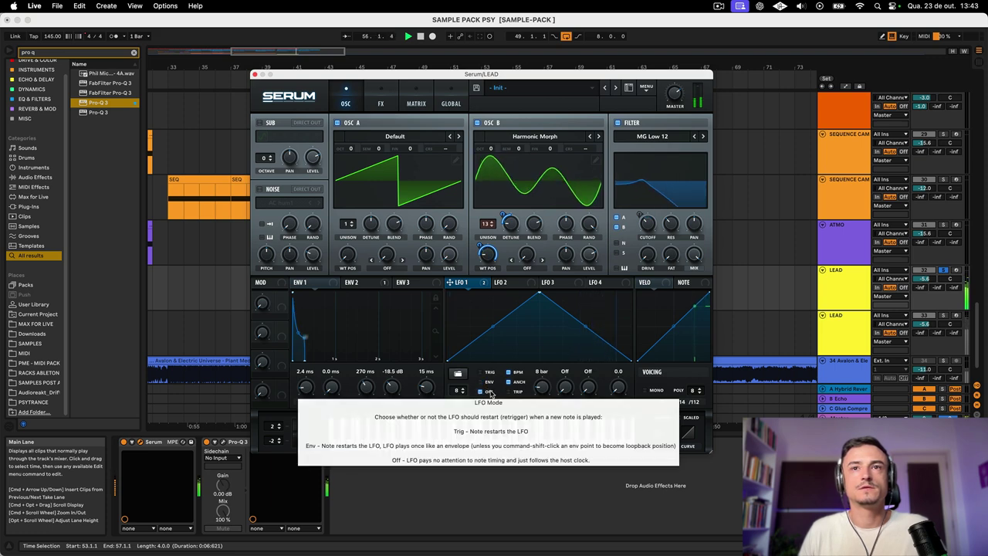
drag(450, 78, 419, 89)
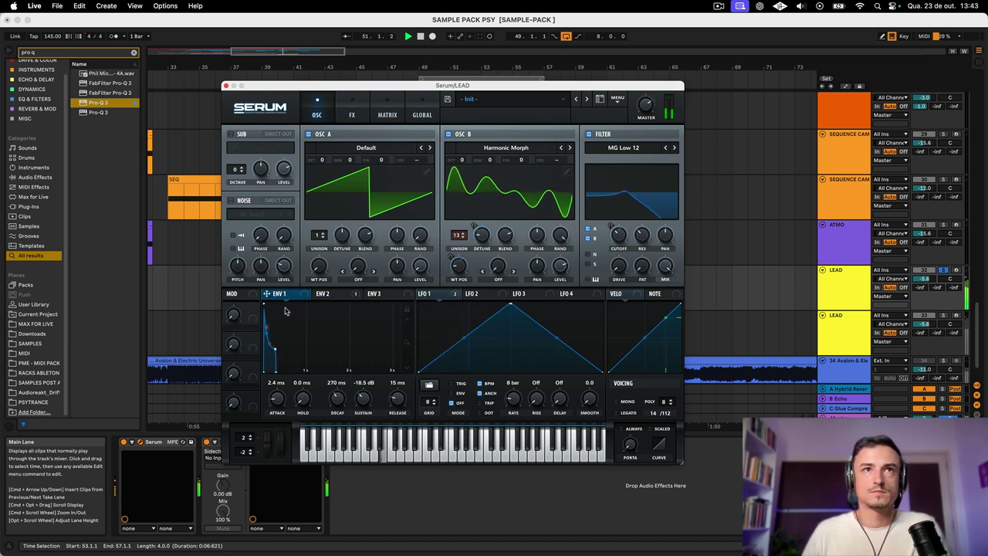
Set envelope 1's attack to 11 ms and release to 29 ms, and adjust oscillator A's level
drag(280, 405, 281, 400)
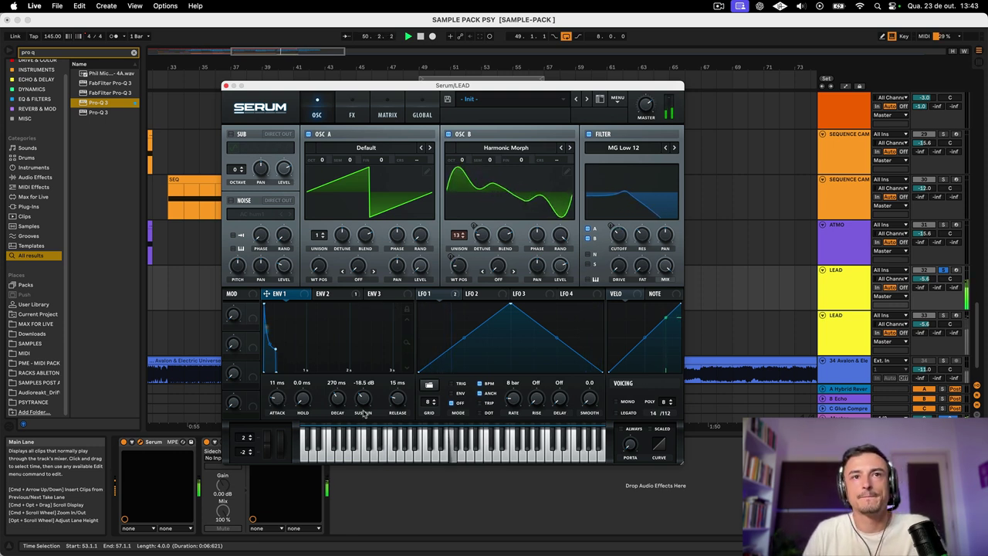
mouse_move(399, 403)
mouse_down()
mouse_move(396, 411)
mouse_move(396, 396)
mouse_up()
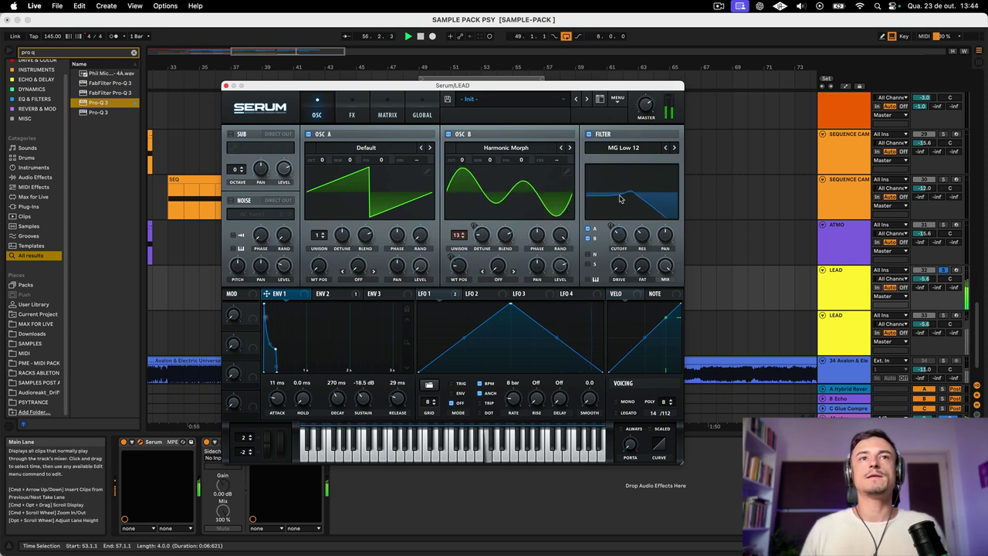
drag(420, 266, 416, 179)
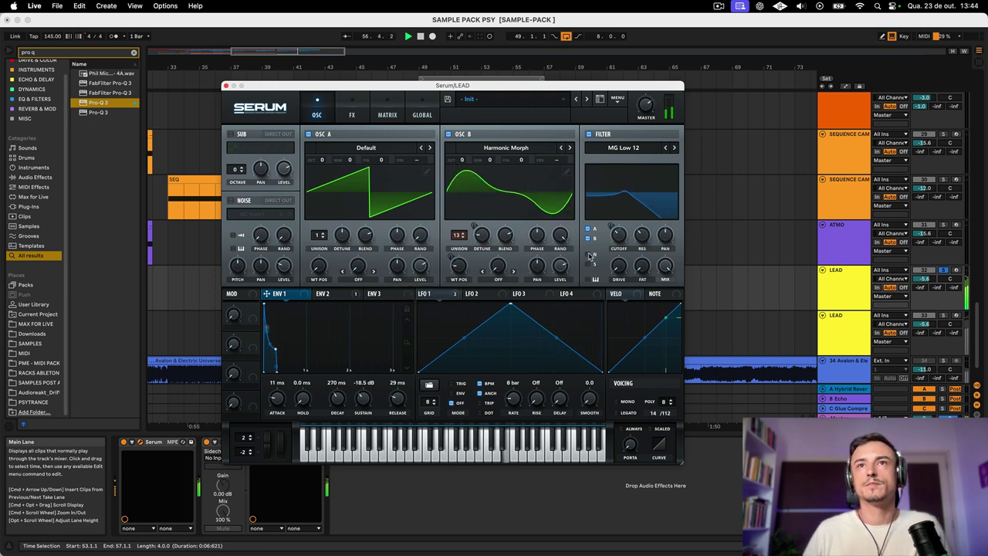
Enable the sub oscillator as a saw at octave -1, routed through the filter, and try FM (Sub) warp on oscillator B
click(234, 135)
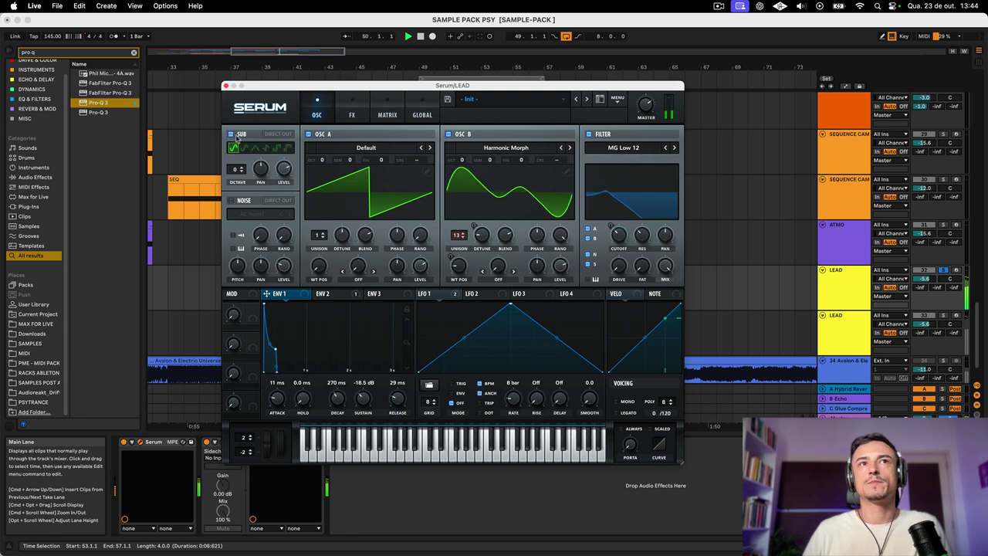
click(264, 149)
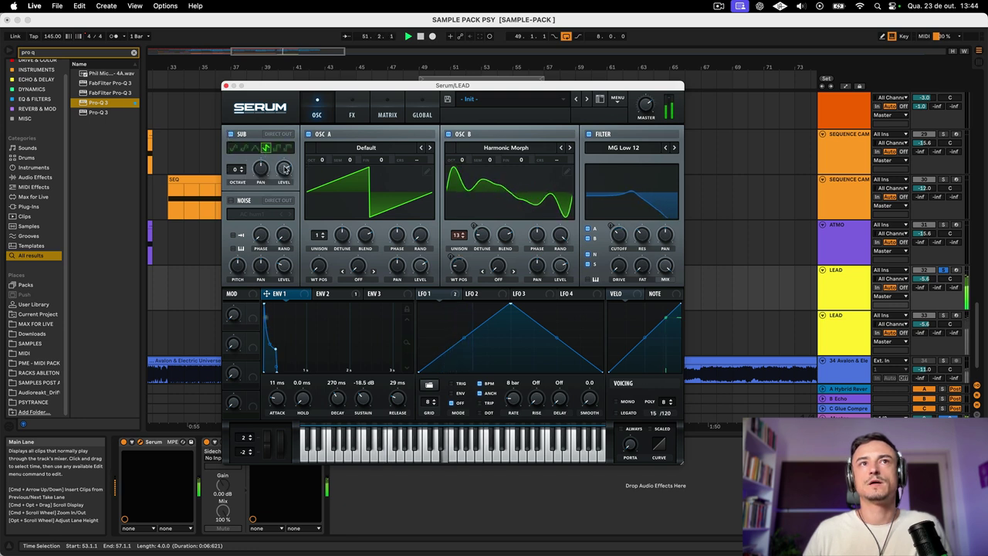
click(242, 172)
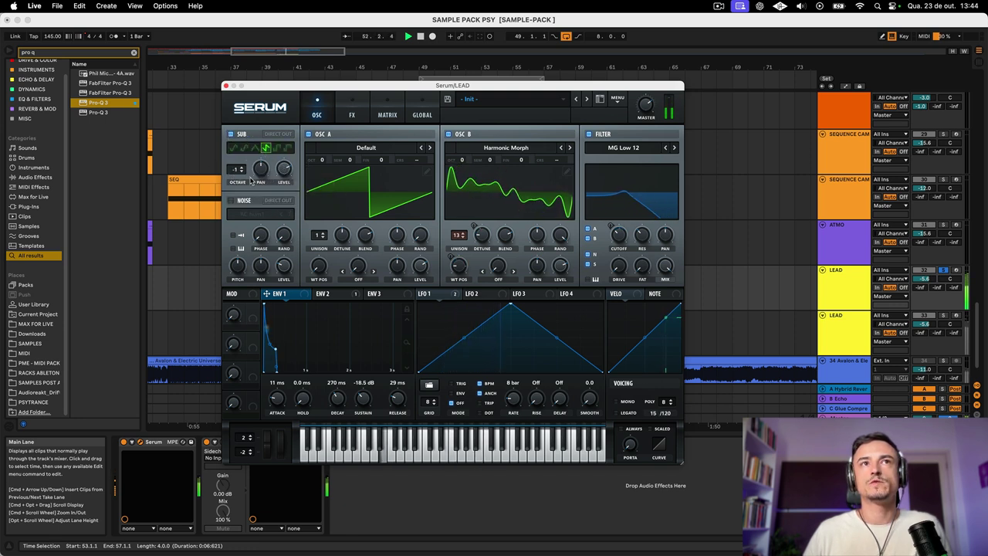
drag(281, 188, 281, 189)
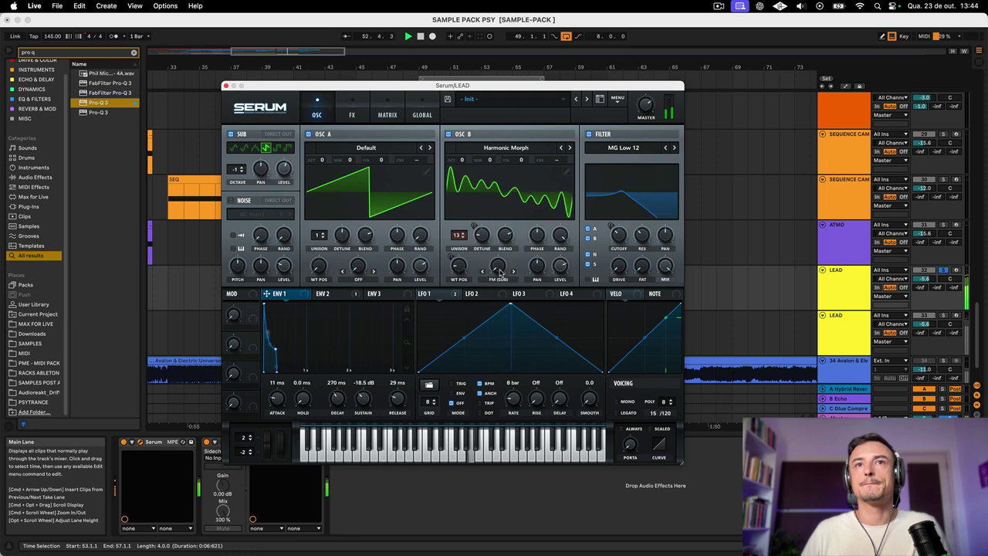
drag(499, 272, 503, 319)
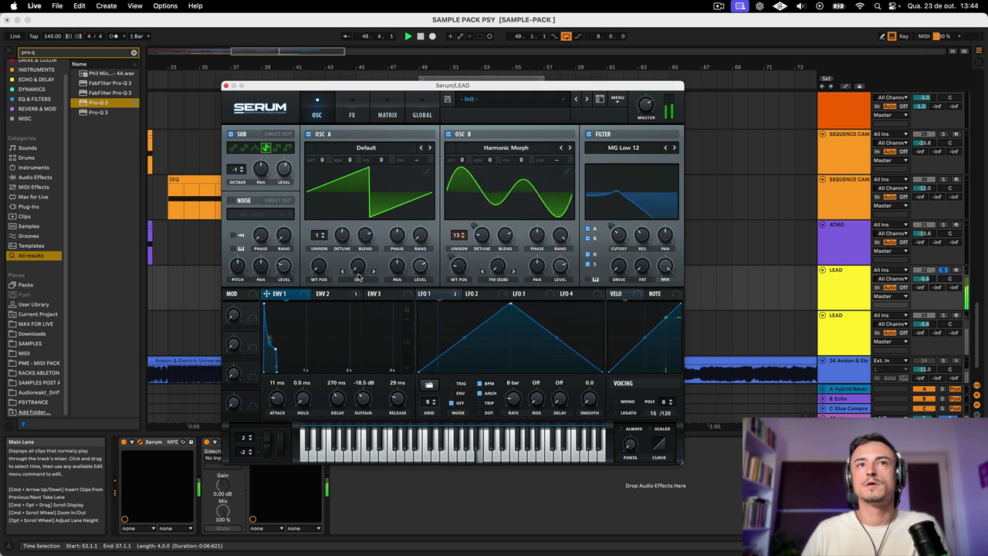
Try FM (Sub) at 38%, FM (From B) at up to 77%, and AM (From B) as oscillator A's warp while the loop plays
click(345, 271)
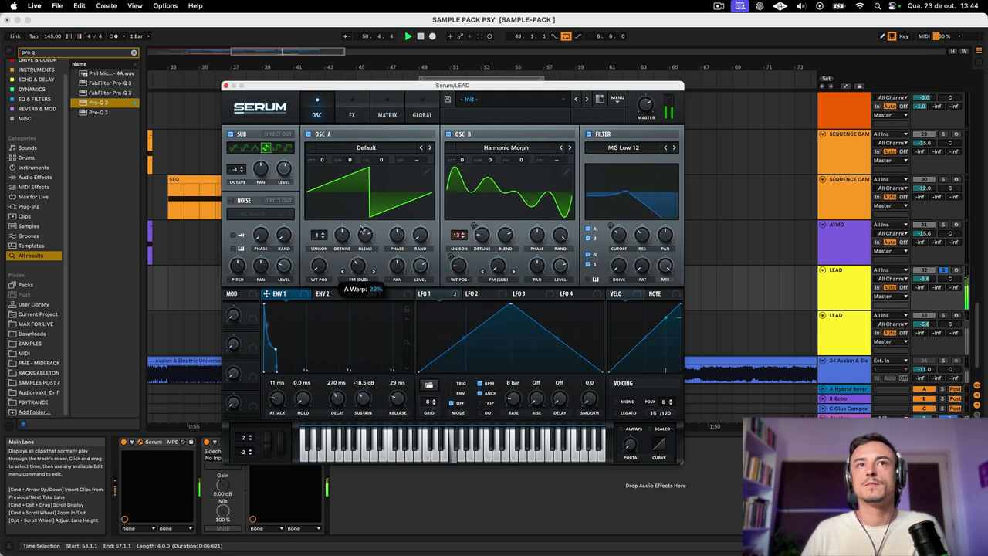
click(358, 279)
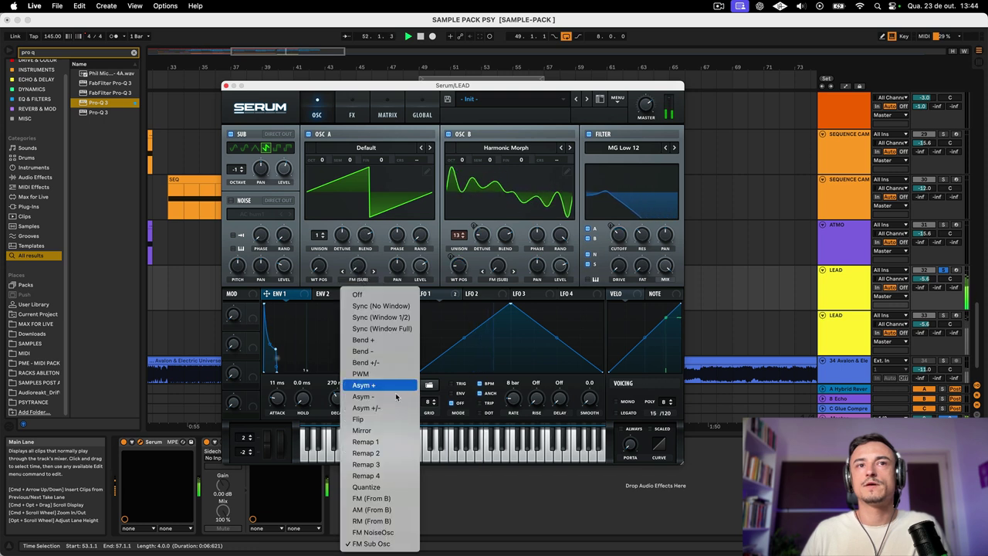
click(372, 498)
drag(353, 265, 354, 236)
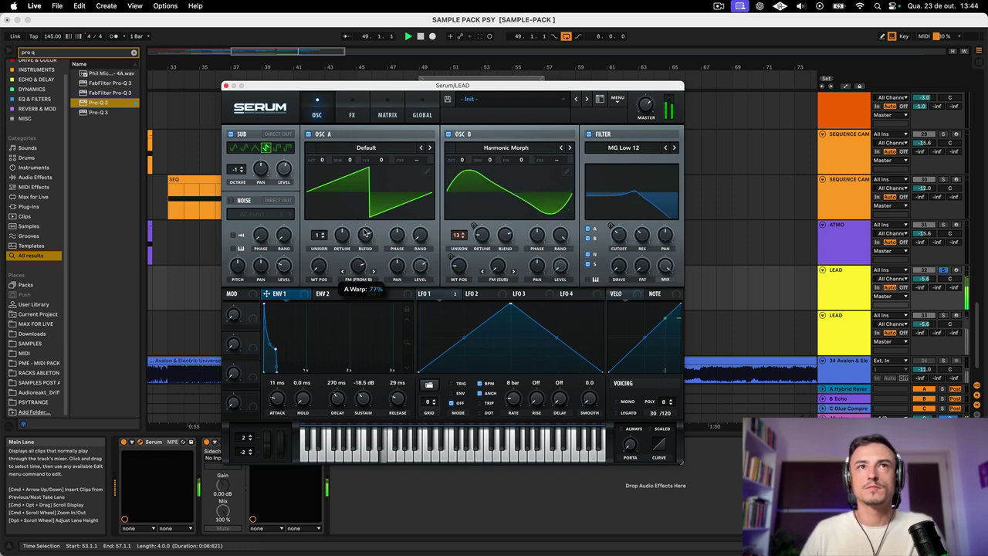
drag(367, 232, 367, 292)
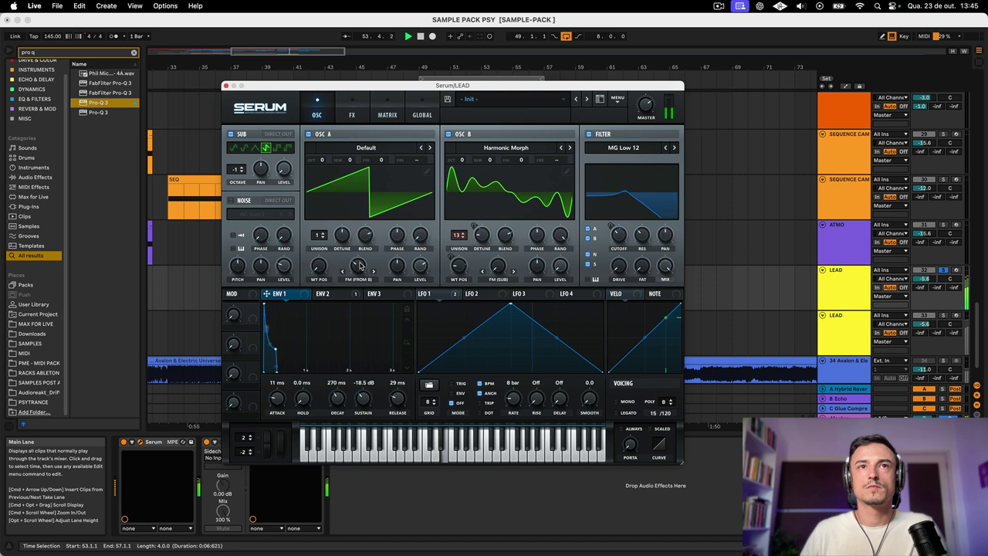
mouse_move(359, 271)
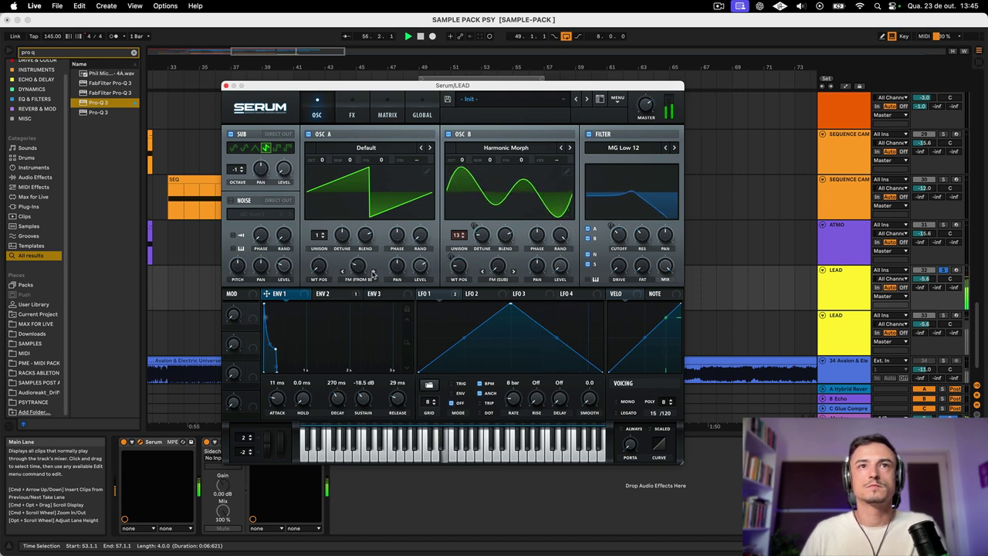
Set oscillator A's warp mode to Sync (Window 1/2) and modulate its amount with LFO 1
click(362, 280)
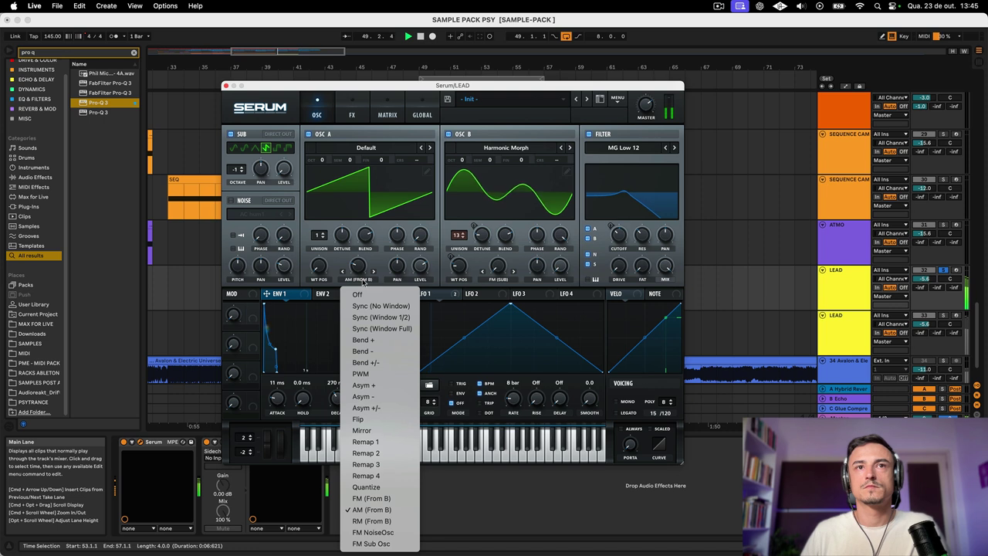
click(381, 317)
mouse_move(363, 269)
mouse_down()
mouse_move(368, 200)
mouse_move(365, 270)
mouse_up()
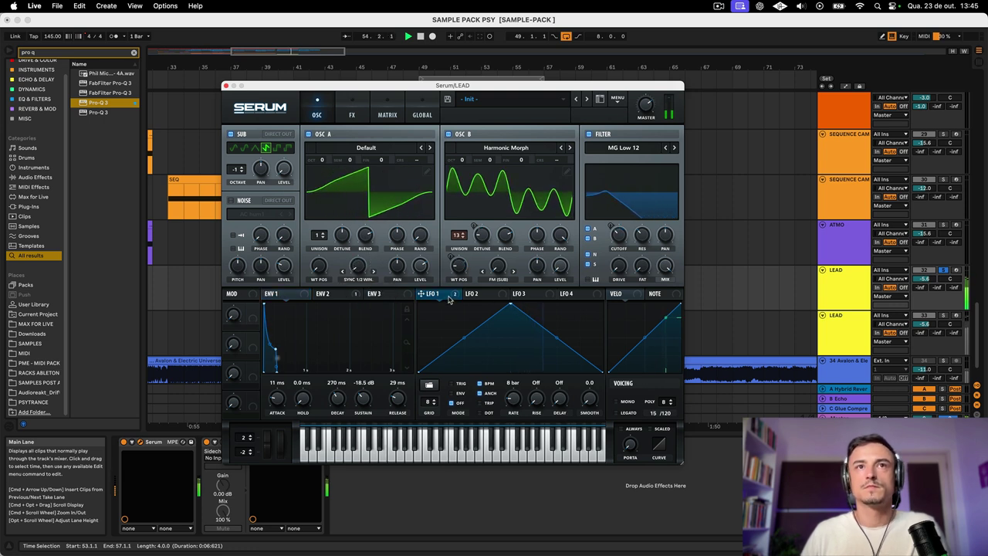
drag(421, 294, 357, 267)
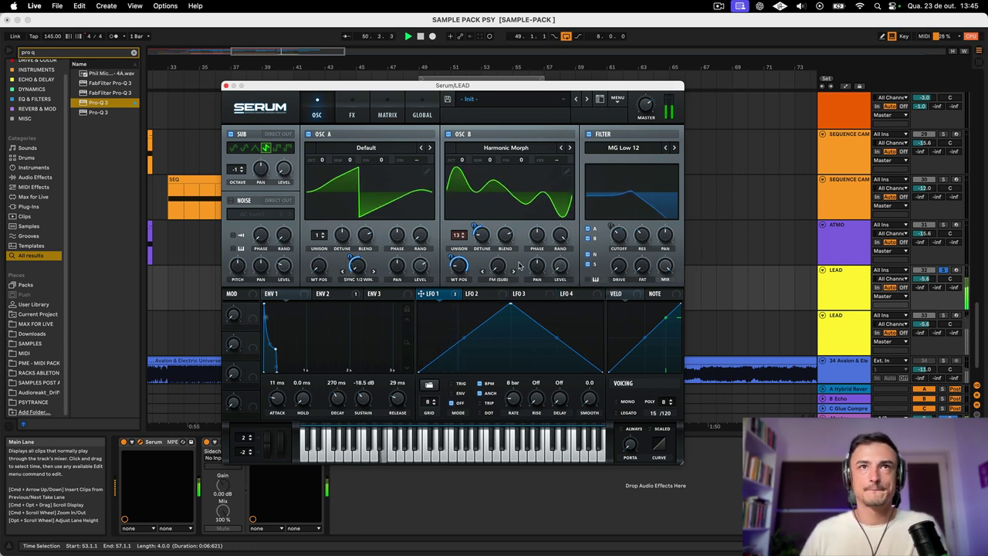
Keep oscillator B's warp on FM (Sub), adjust its unison blend, and check the effects chain
click(498, 280)
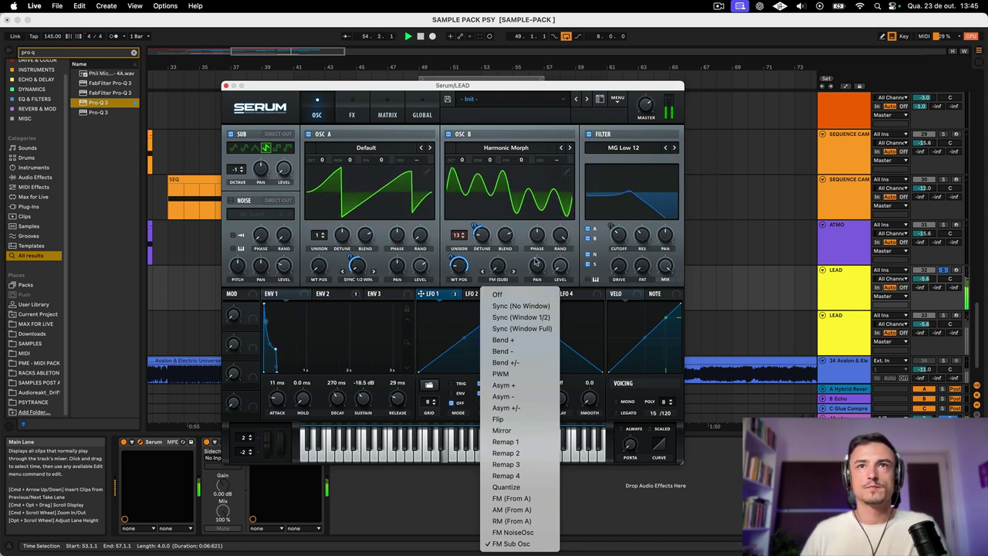
click(463, 255)
mouse_move(344, 264)
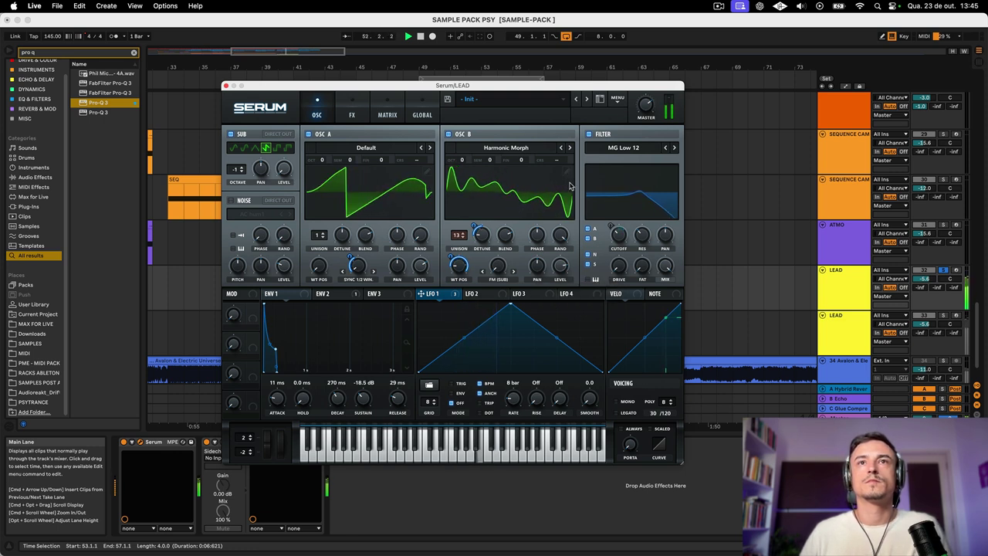
drag(511, 237, 510, 244)
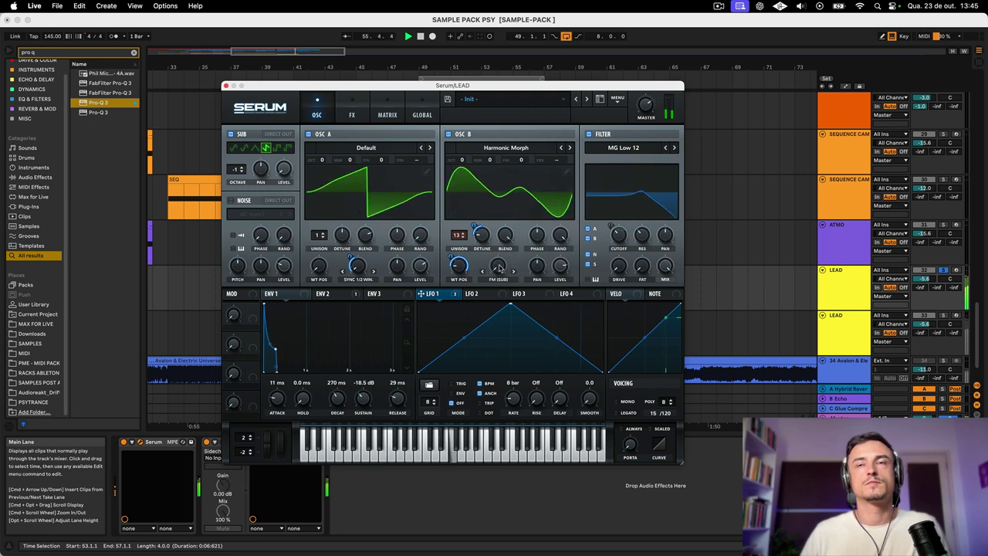
click(354, 115)
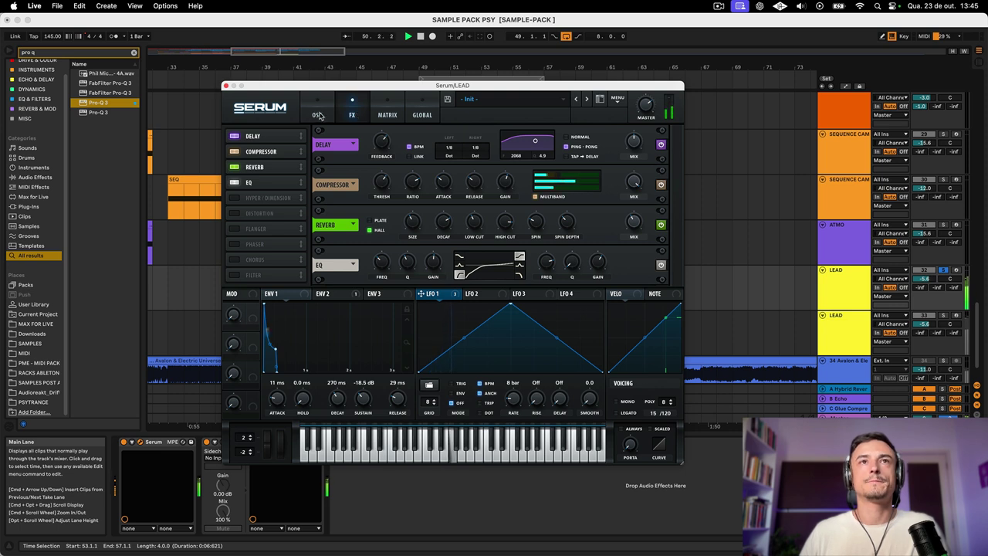
click(328, 115)
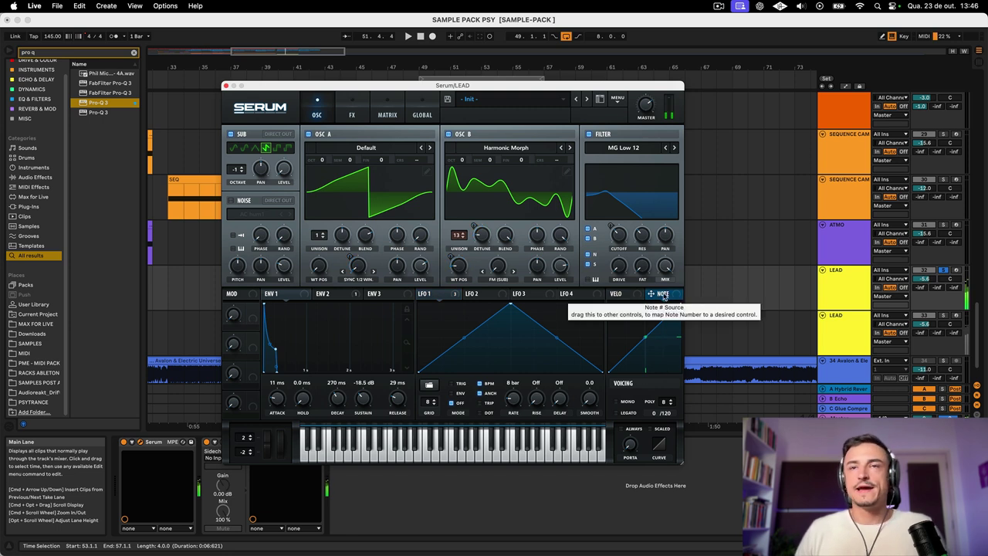
Assign the Note source to the filter cutoff and set its modulation amount to -12 while the loop plays
drag(660, 296, 619, 234)
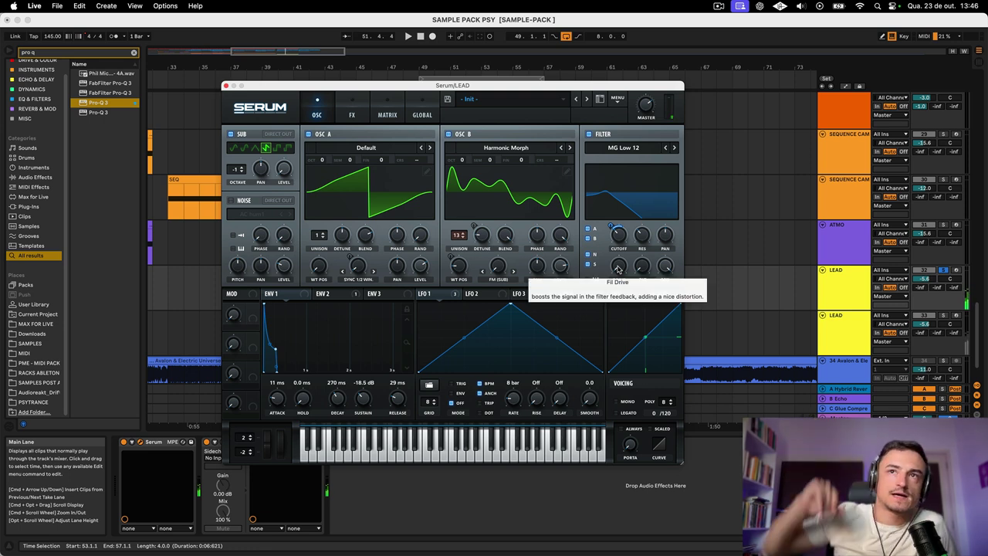
mouse_move(607, 226)
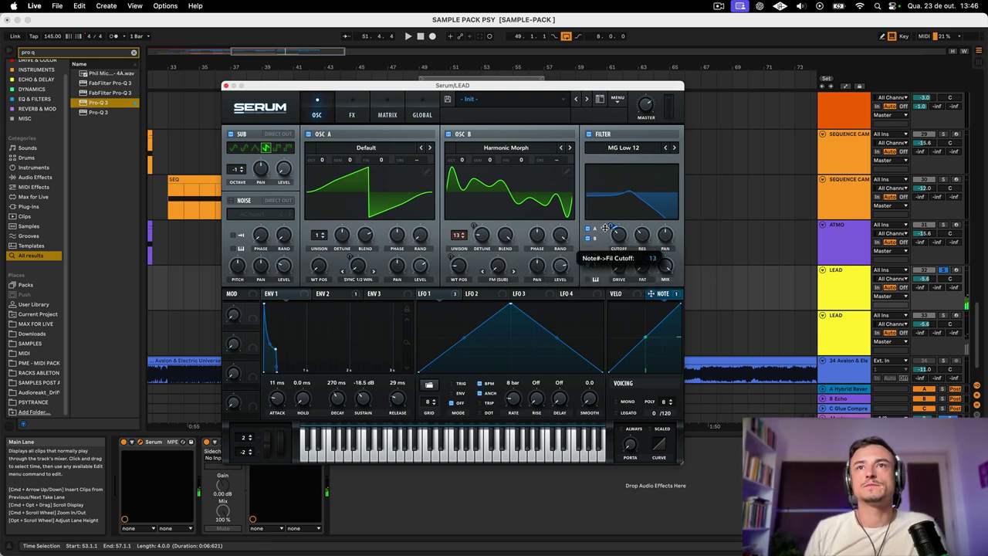
key(space)
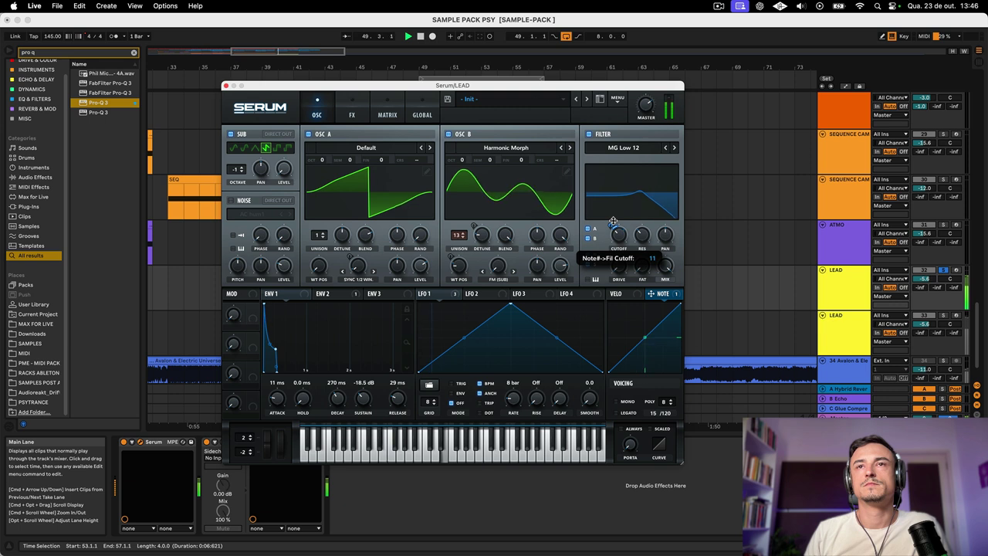
drag(609, 223, 604, 226)
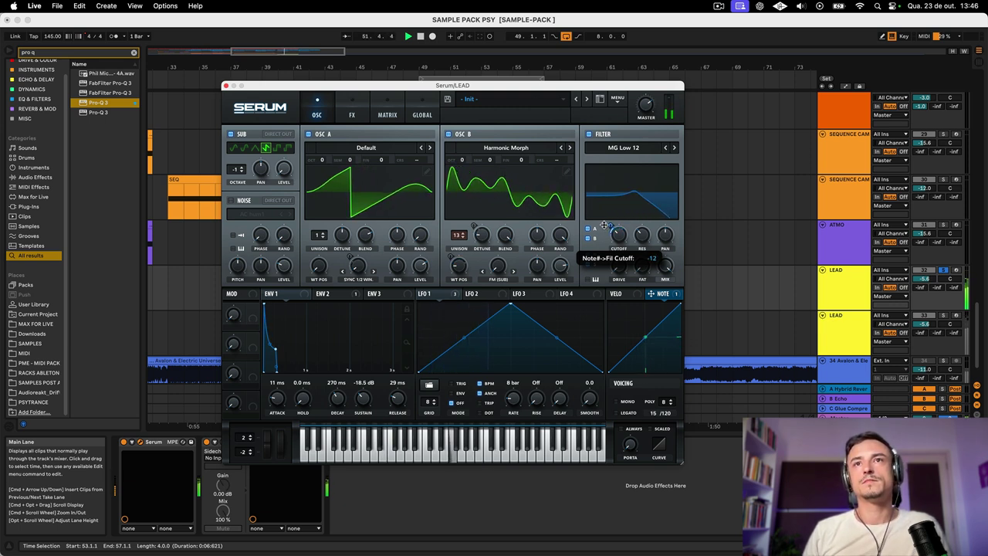
Assign the Note source to the filter resonance, and try LFO 1 on the filter cutoff
drag(663, 294, 624, 245)
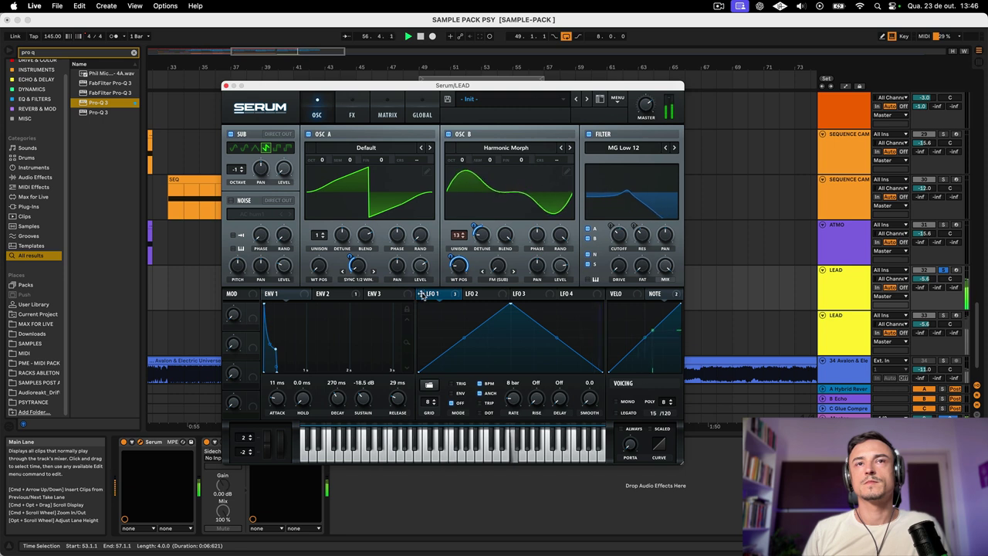
drag(422, 296, 619, 242)
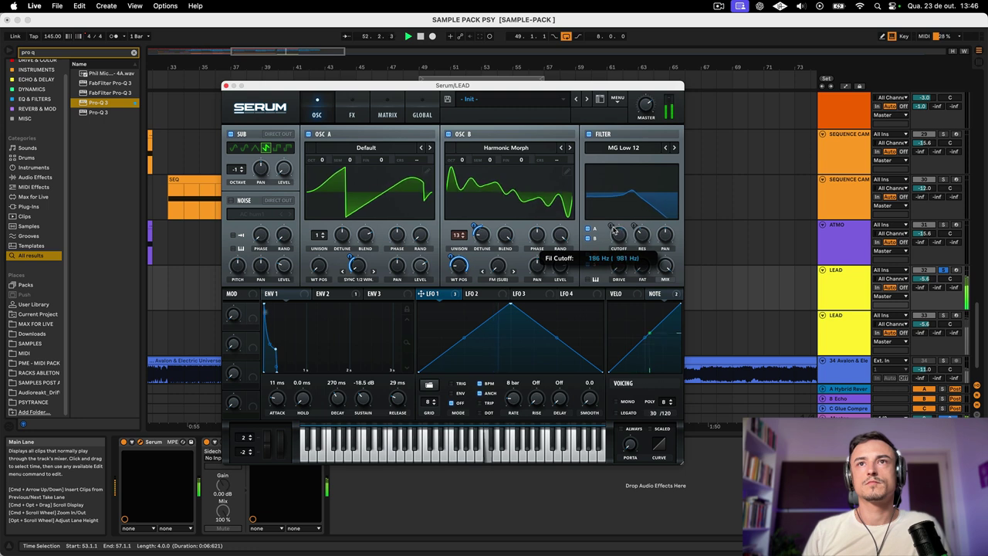
Unsolo the upper LEAD track and, in the full mix, set oscillator A's level to 76% and adjust the filter cutoff
click(943, 271)
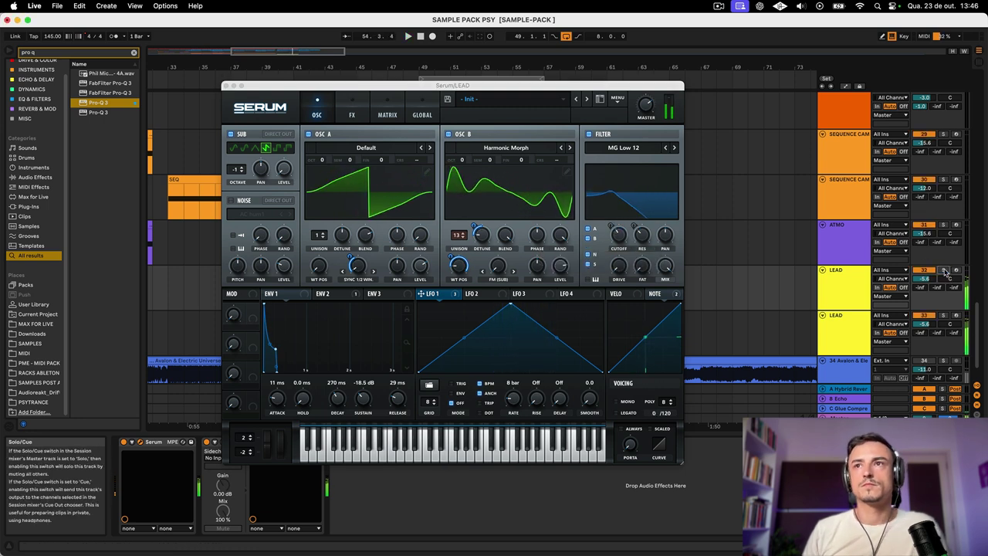
click(855, 290)
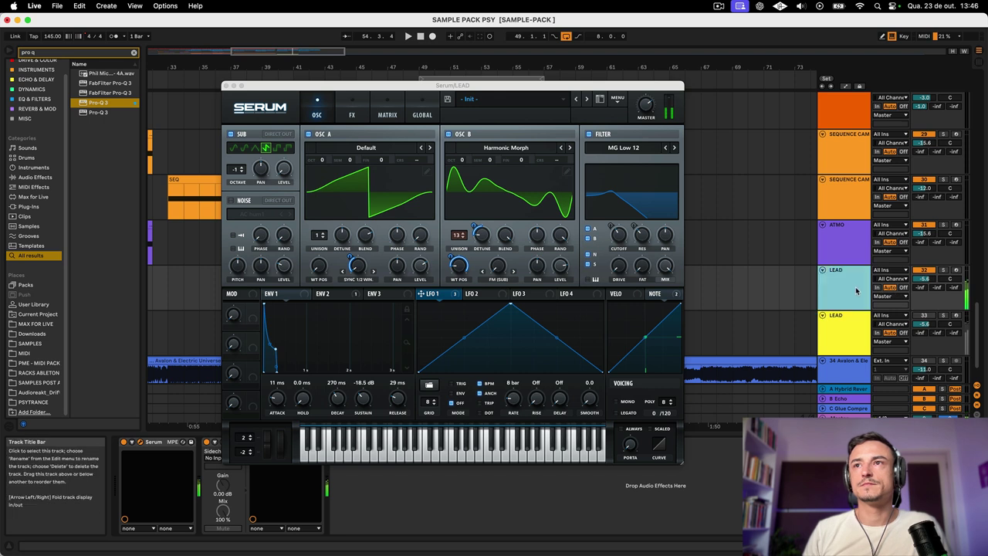
click(414, 264)
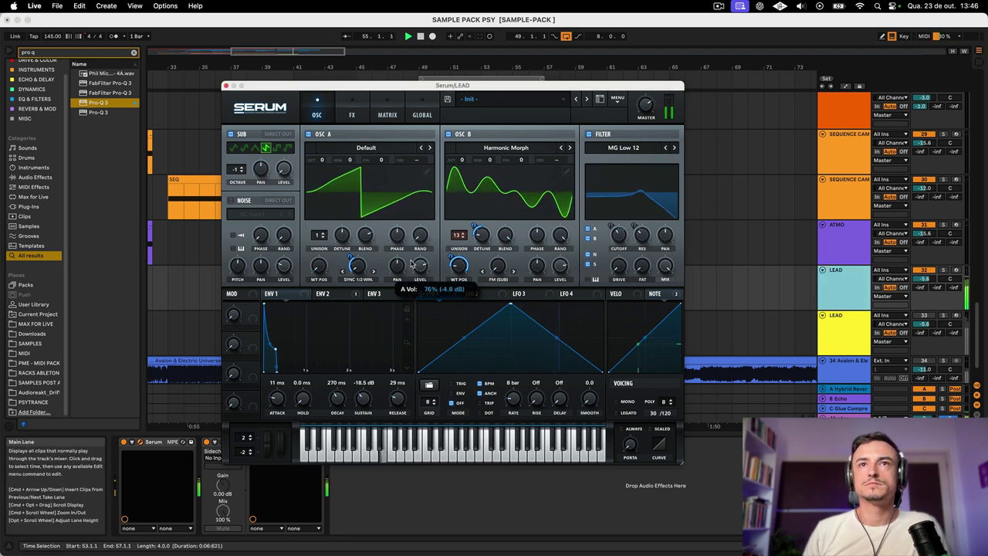
drag(618, 243, 618, 232)
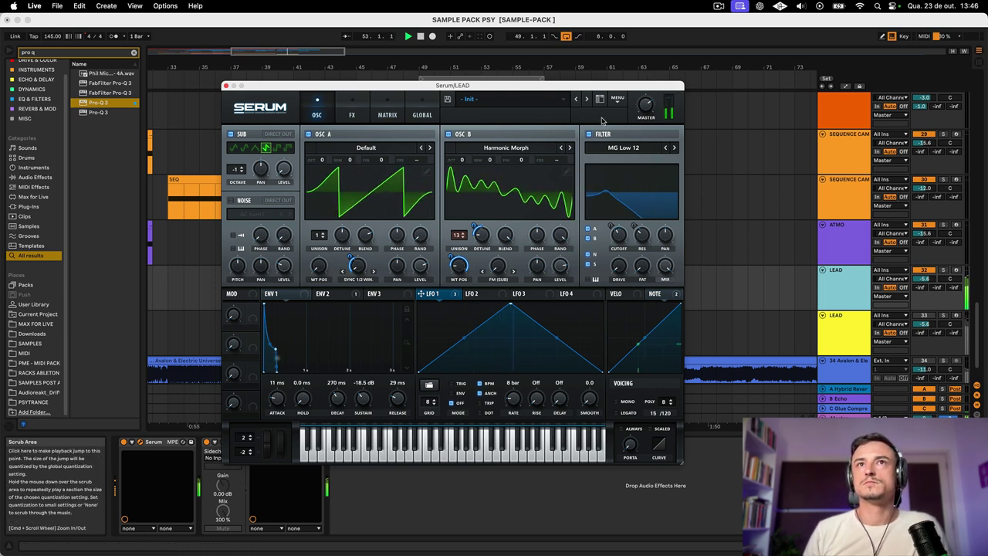
Solo the upper LEAD track again and set the sub oscillator's level to 73%
click(942, 270)
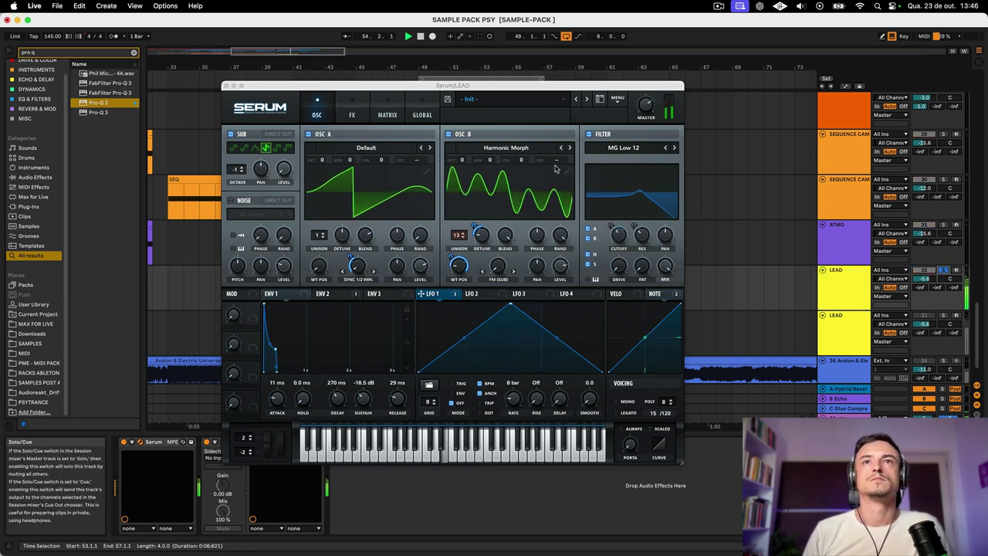
click(417, 256)
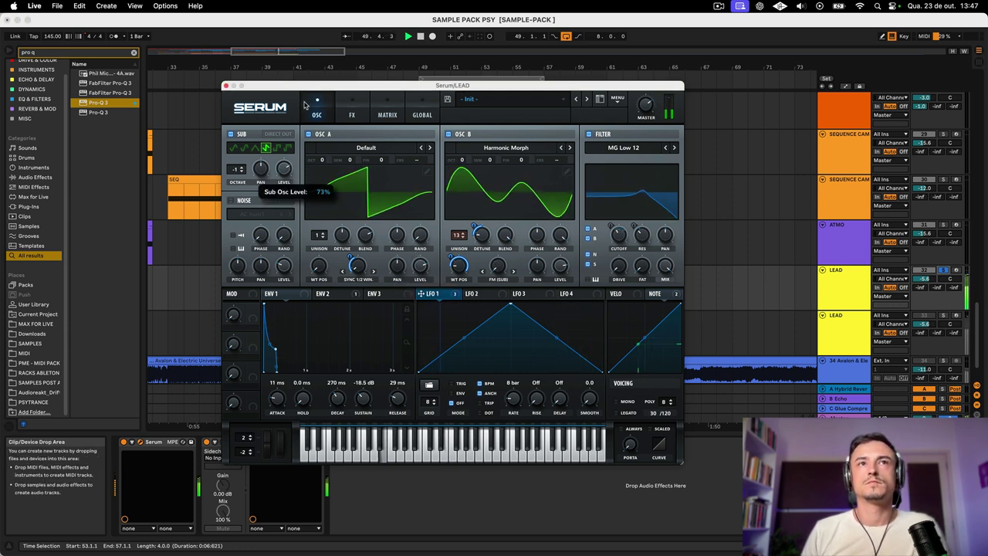
Unsolo the upper LEAD track and assign Macro 1 to the filter cutoff, oscillator A's warp at 23 and oscillator B's warp
click(942, 271)
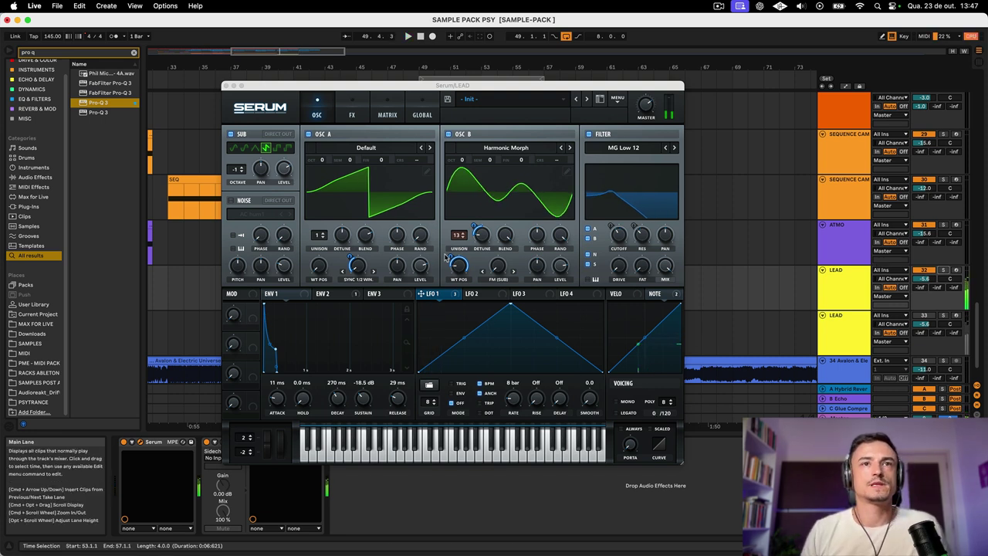
click(243, 308)
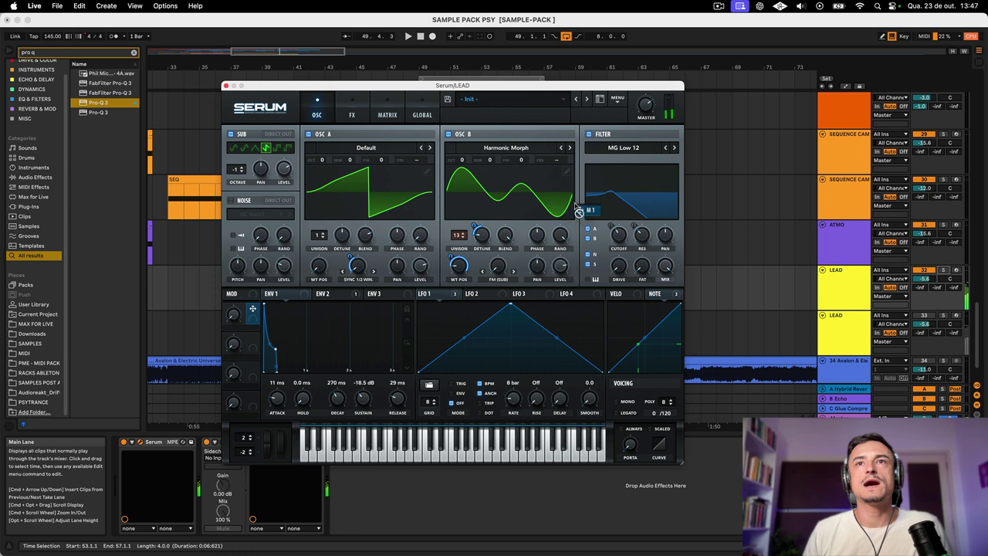
drag(579, 212, 615, 232)
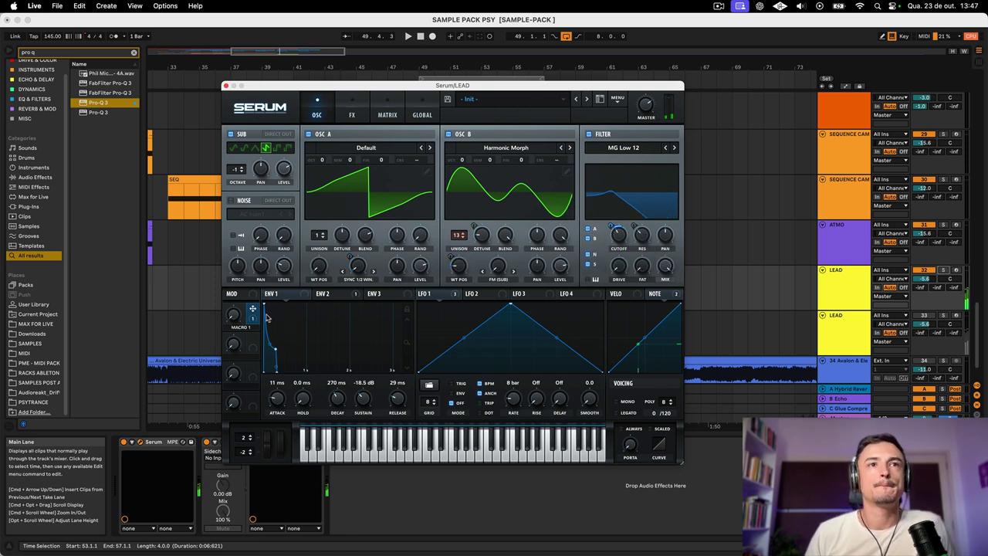
drag(338, 283, 357, 267)
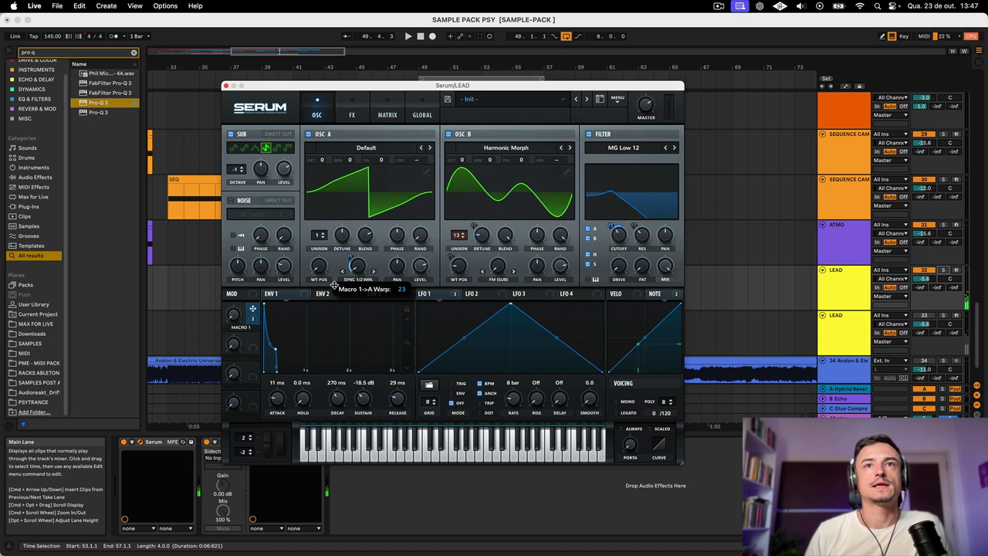
drag(253, 311, 496, 268)
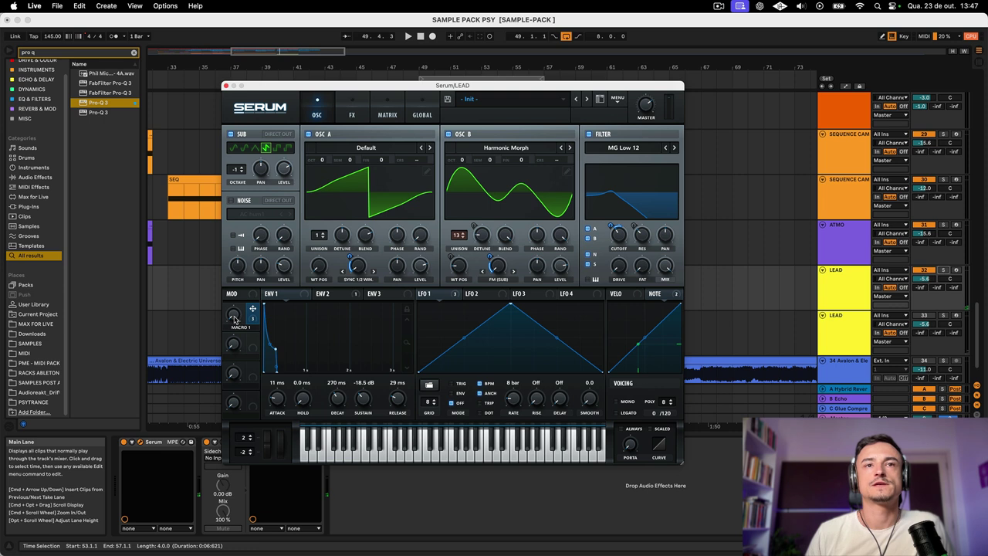
Sweep Macro 1 while the loop plays, set its modulation of oscillator B's warp to 17, and adjust the filter cutoff control
drag(234, 319, 239, 273)
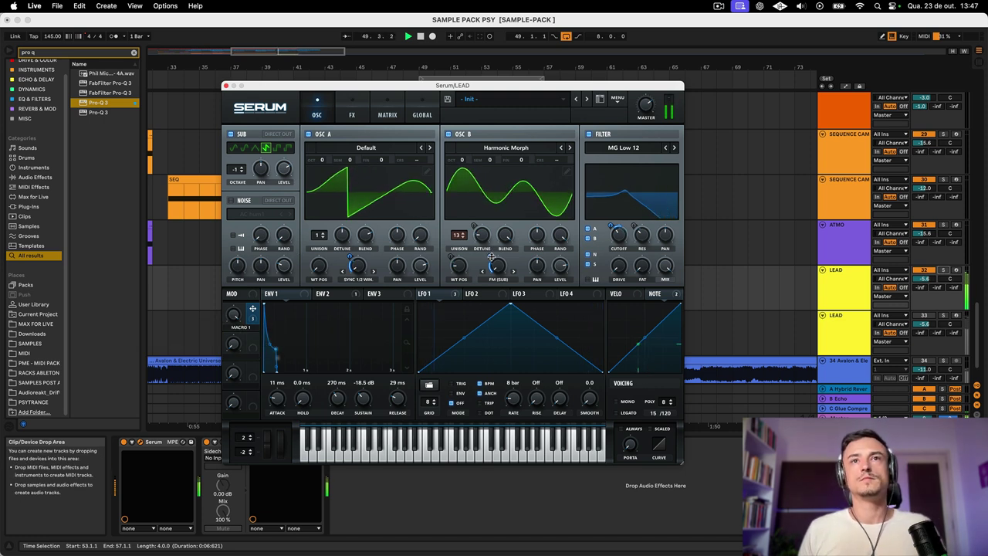
mouse_move(488, 256)
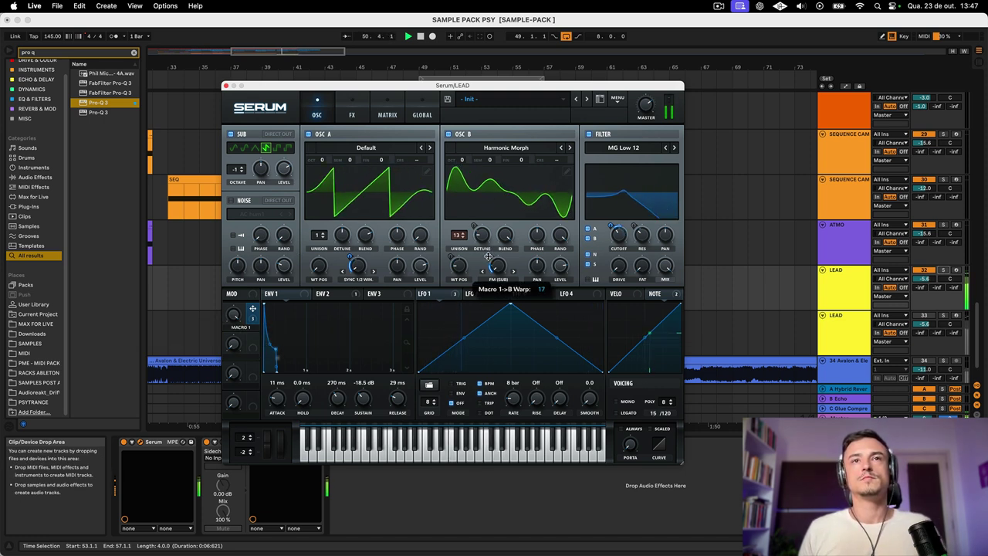
drag(234, 315, 252, 492)
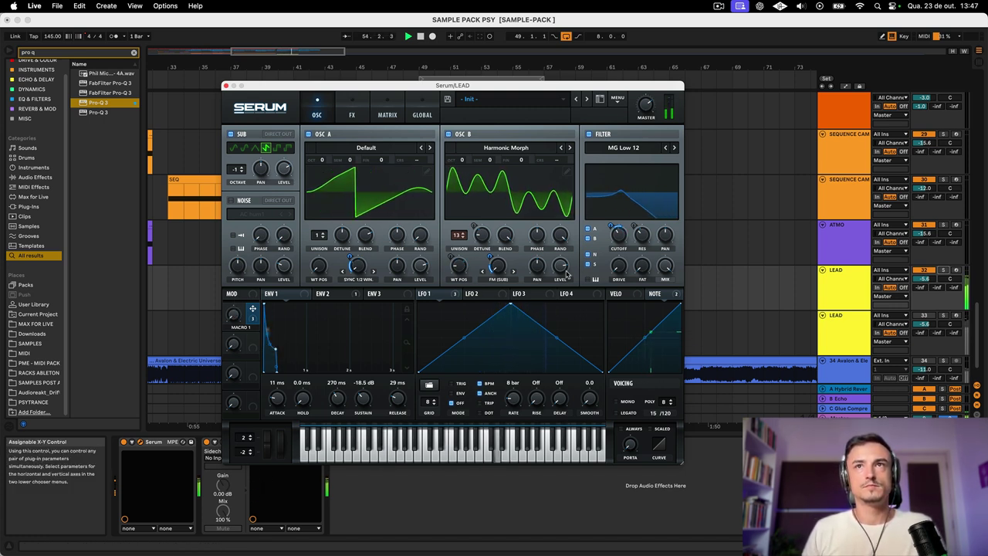
mouse_move(617, 234)
mouse_down()
mouse_move(618, 244)
mouse_move(617, 234)
mouse_up()
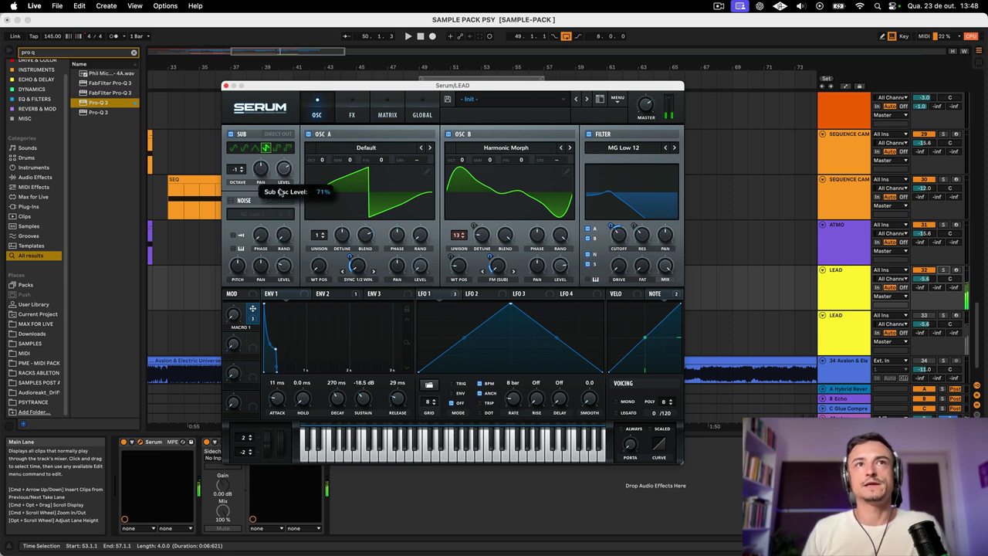
Assign Macro 2 to oscillator A's level and the sub oscillator's level, then audition its sweep with the upper LEAD track soloed and unsoloed
drag(253, 338, 405, 270)
drag(254, 337, 266, 182)
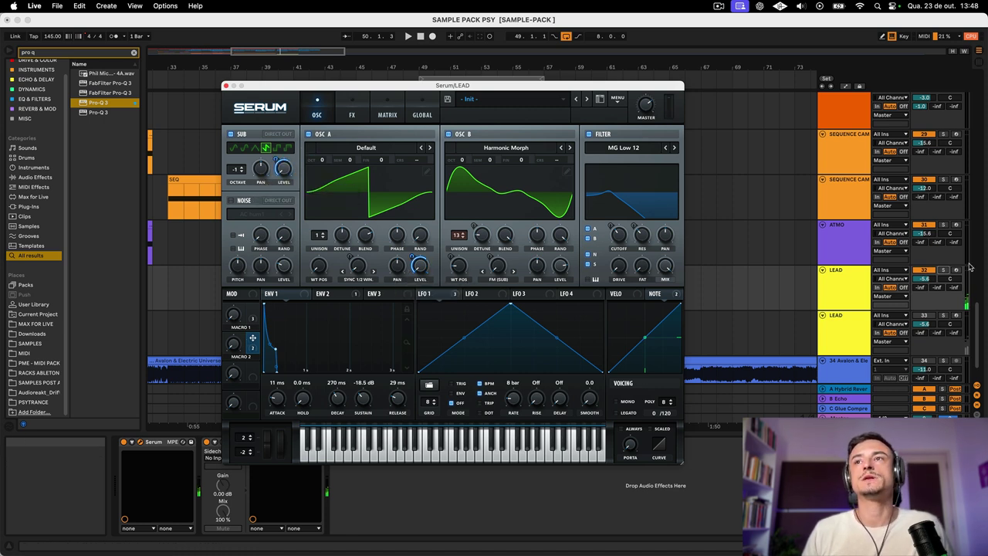
click(941, 271)
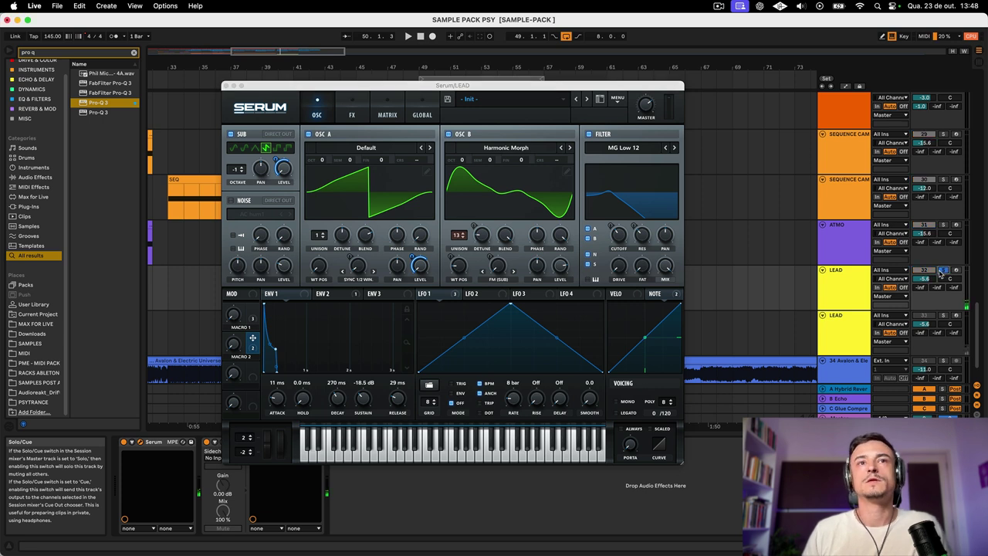
key(space)
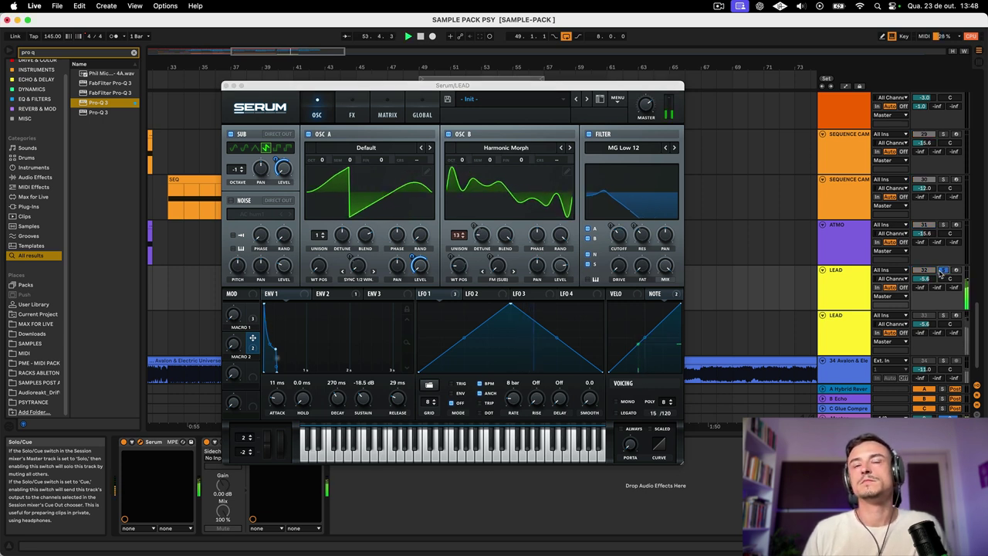
click(942, 271)
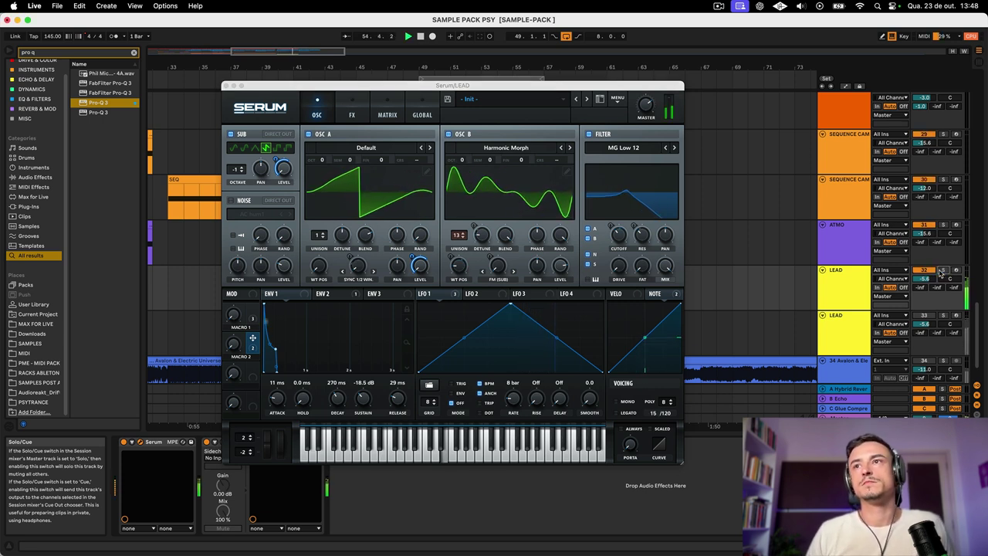
click(857, 291)
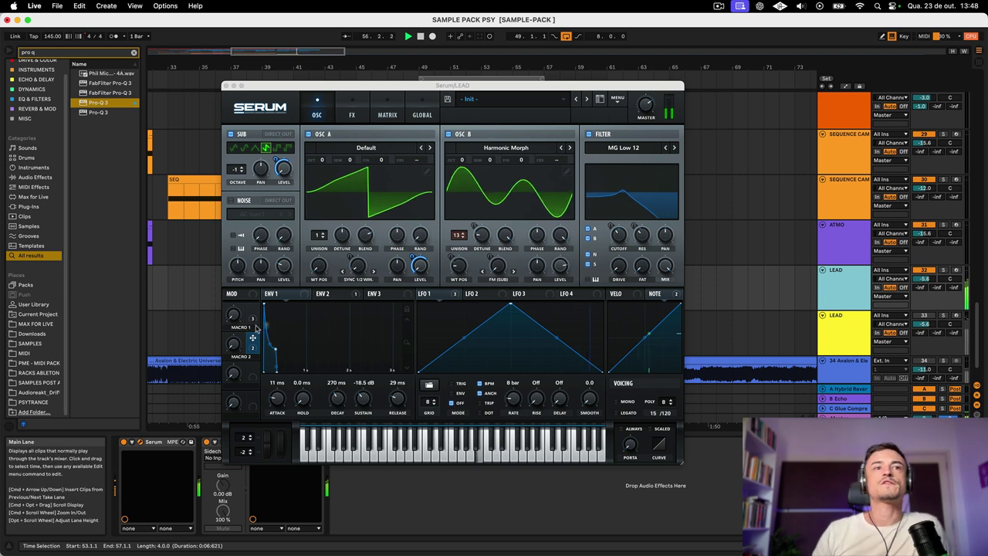
drag(238, 348, 236, 222)
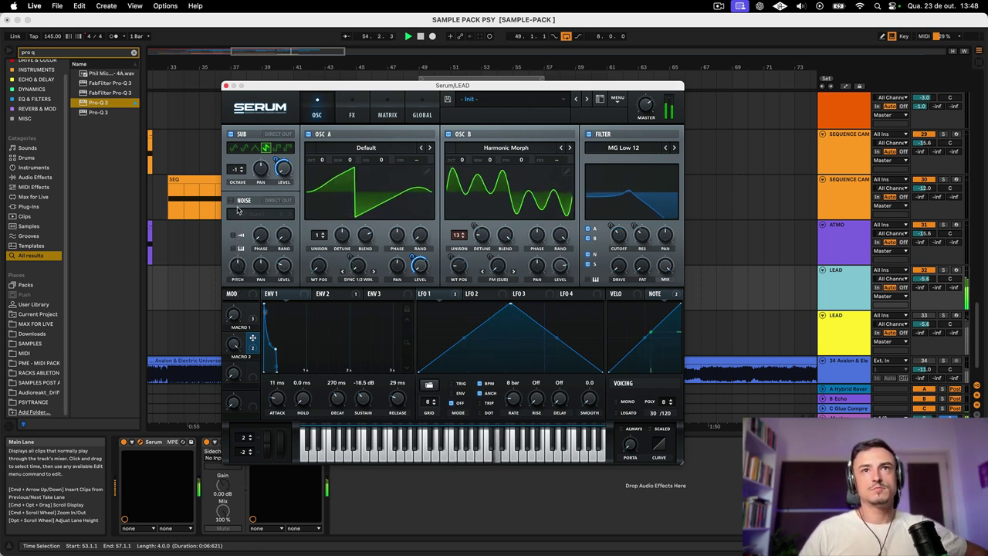
Set Macro 2's modulation of oscillator A's level to 88, raise its amount on the sub level, and test Macro 1's sweep
drag(412, 257, 410, 238)
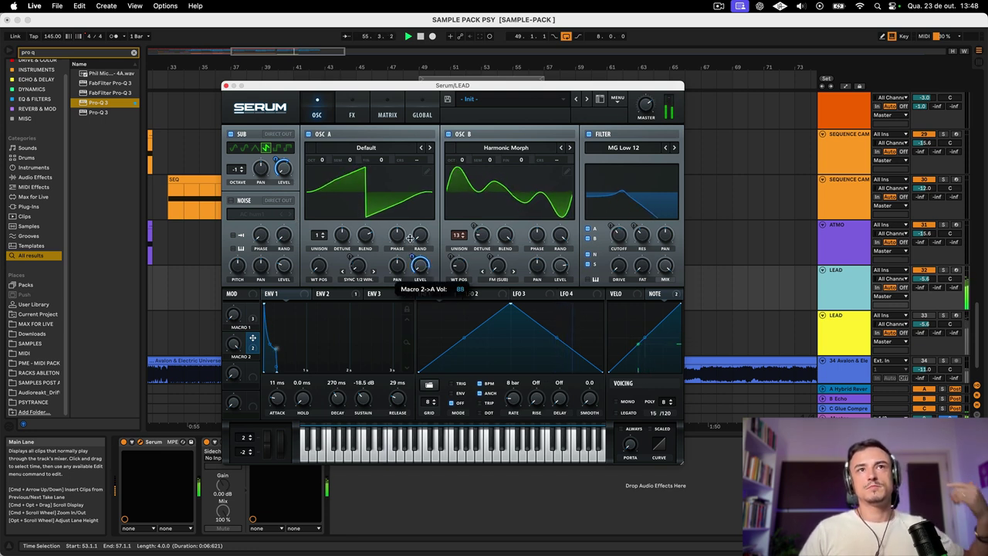
drag(279, 164, 275, 152)
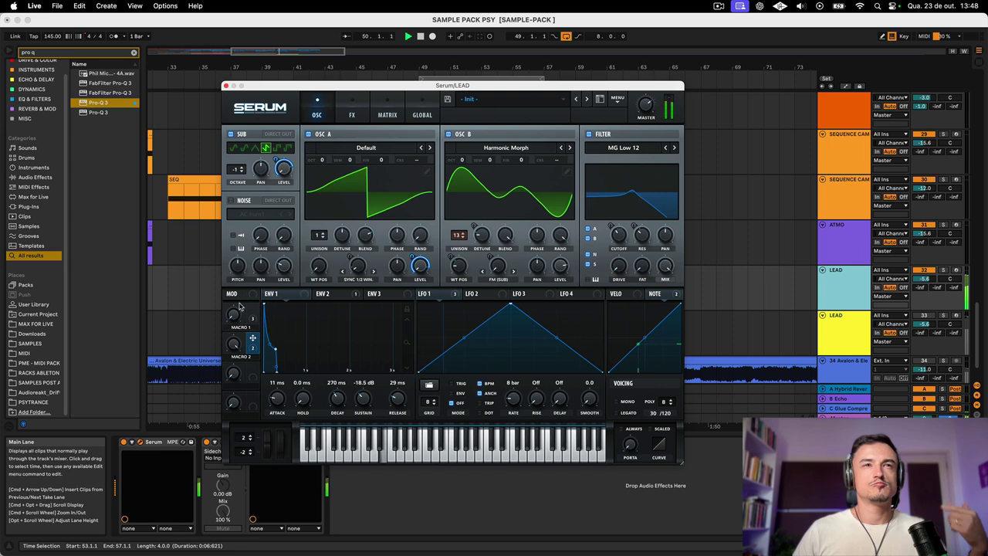
drag(232, 316, 232, 301)
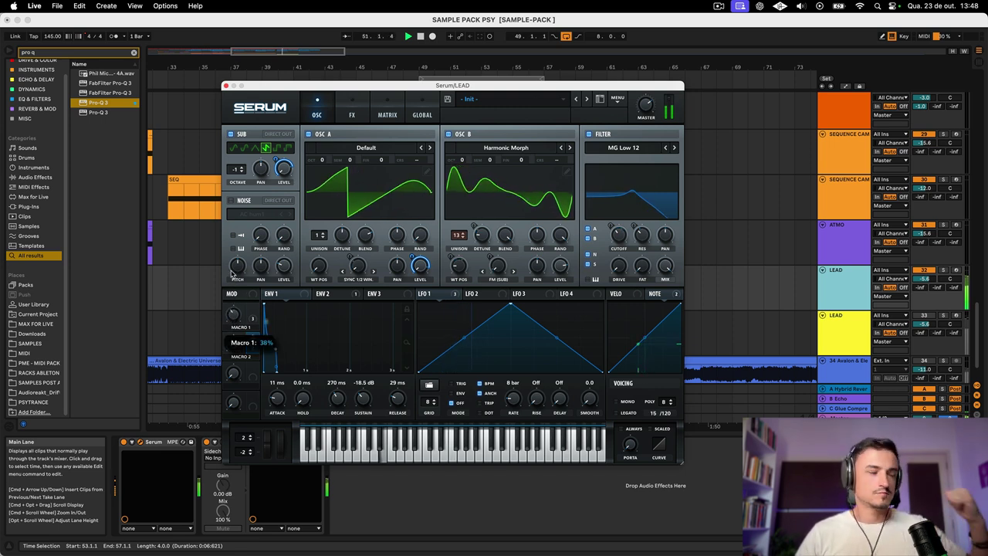
drag(237, 272, 230, 231)
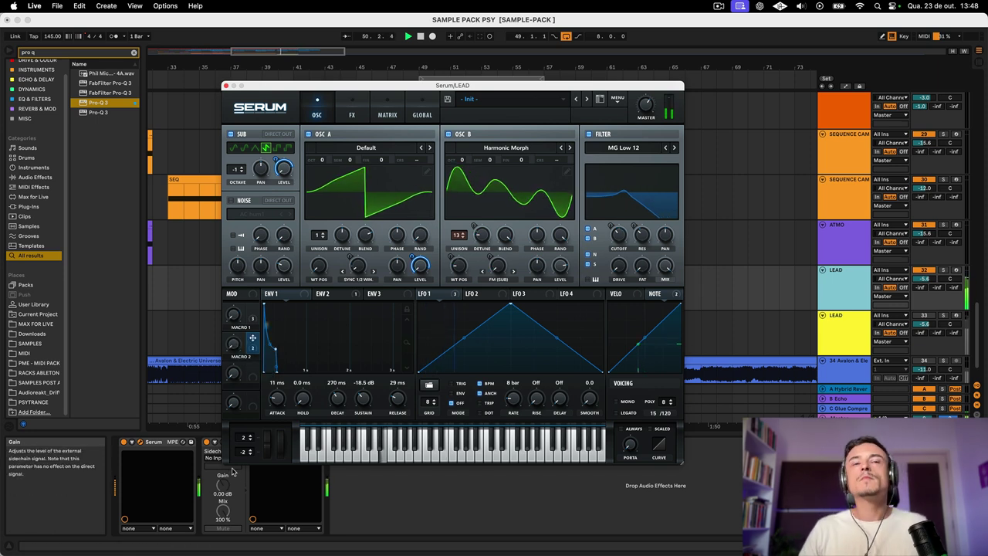
Solo the upper LEAD track, stop playback and close its Serum window
click(943, 270)
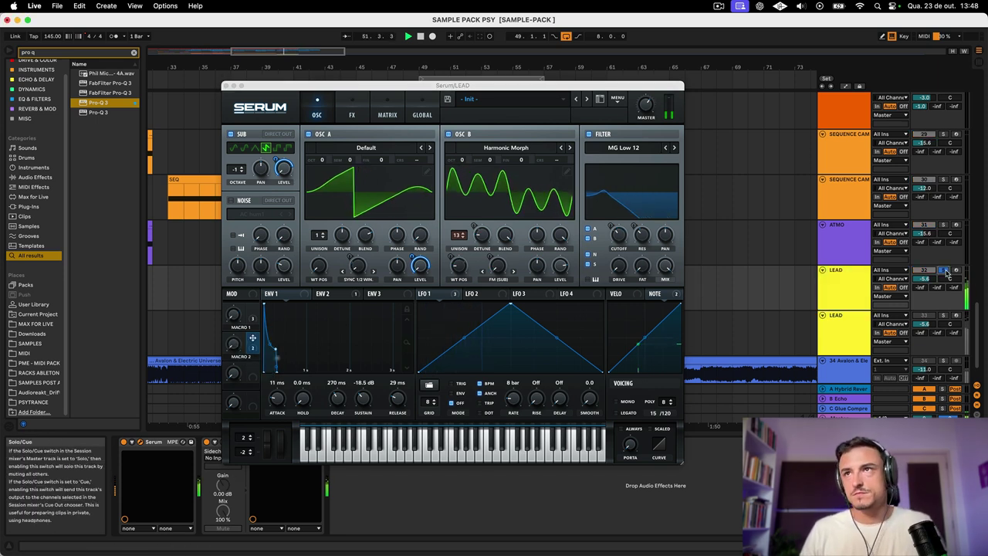
click(843, 298)
key(space)
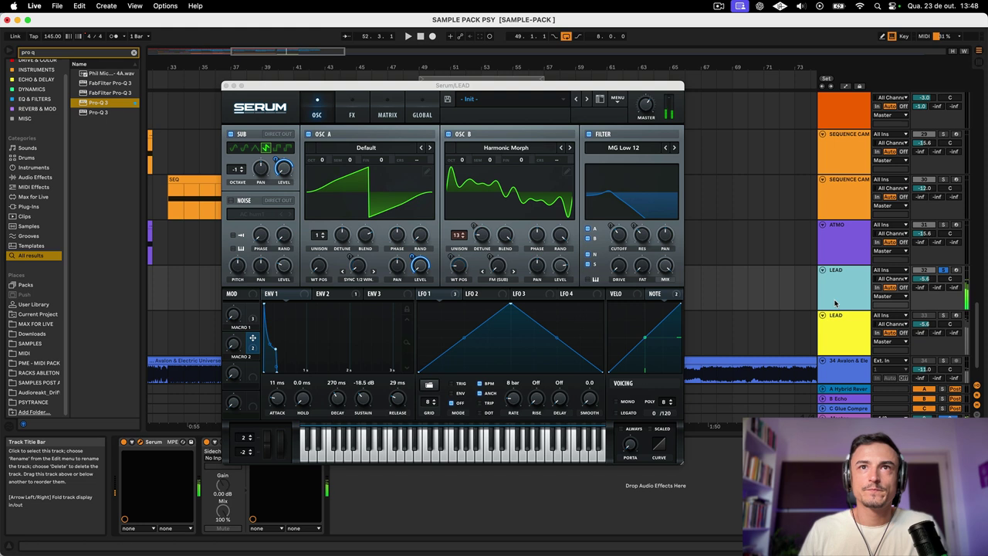
click(225, 85)
Solo the lower LEAD track, select its first ARP clip, and bring up that track's Serum window over the arrangement
click(438, 316)
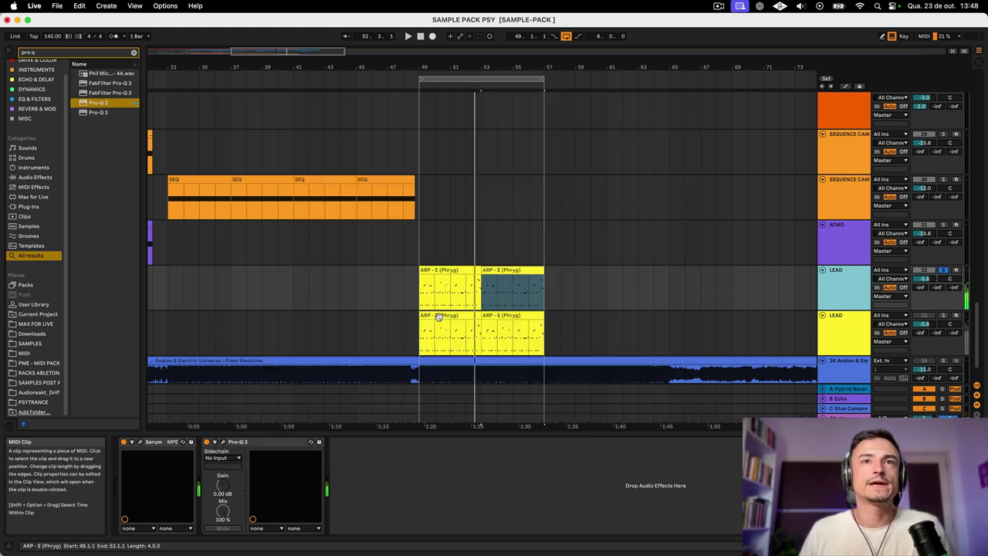
click(439, 318)
click(836, 332)
click(942, 316)
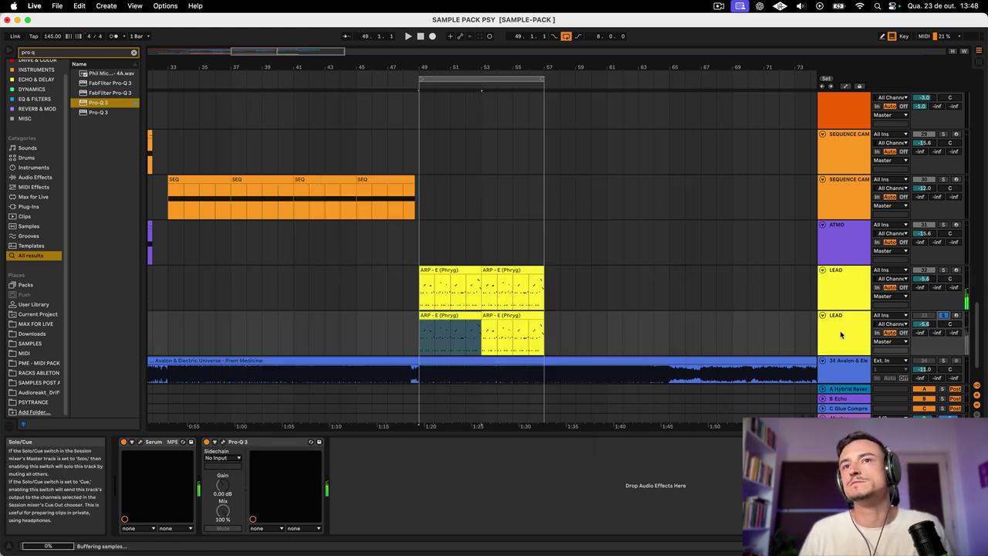
click(426, 313)
click(465, 314)
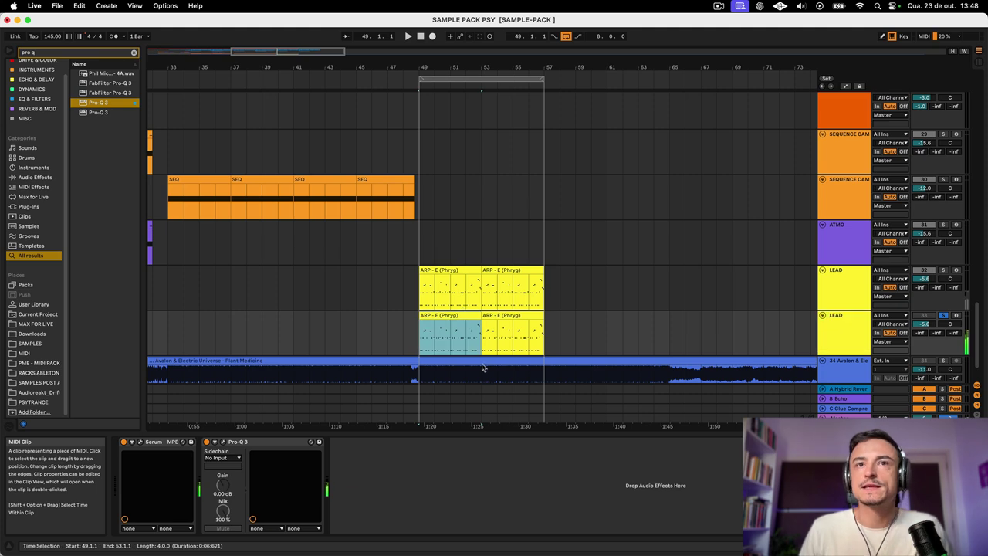
click(139, 441)
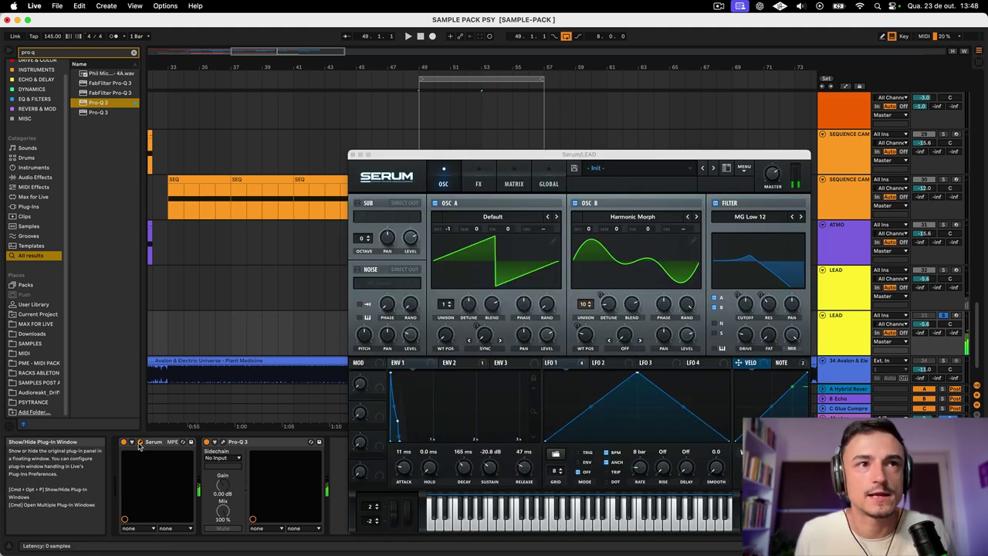
drag(594, 153, 461, 91)
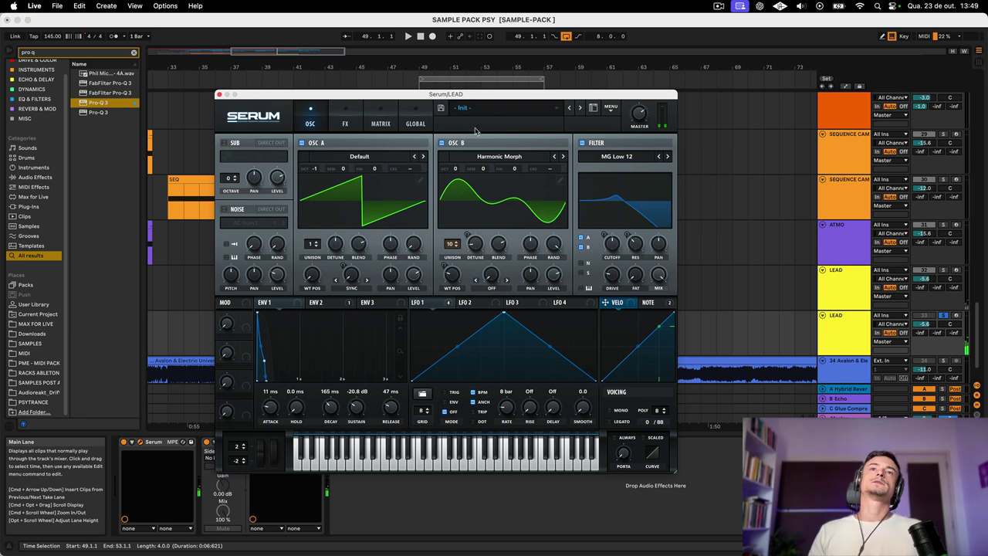
Load the PL_Beacon Bug preset from the [TUNECRAFT] - Proxima Species - Presets folder into the lower LEAD track's Serum
click(481, 112)
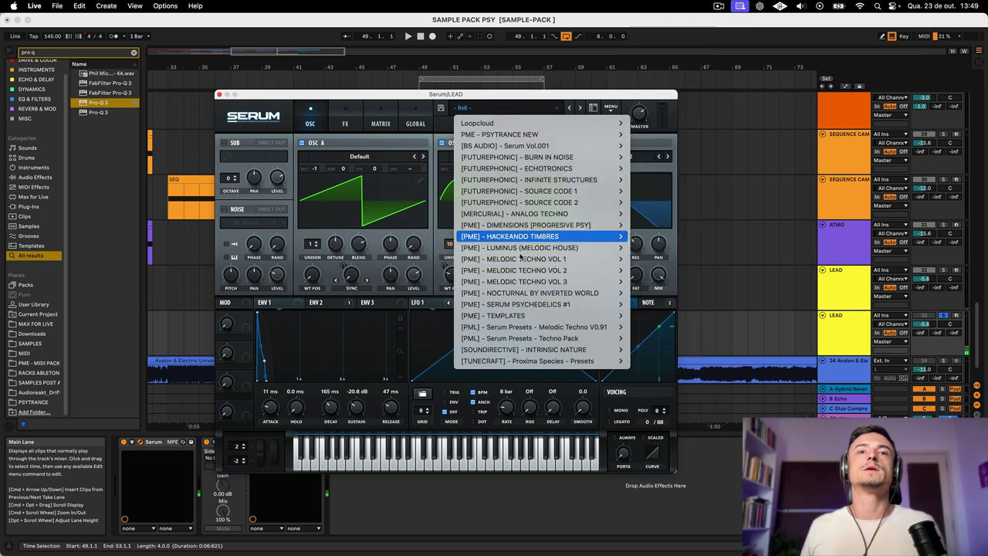
mouse_move(538, 308)
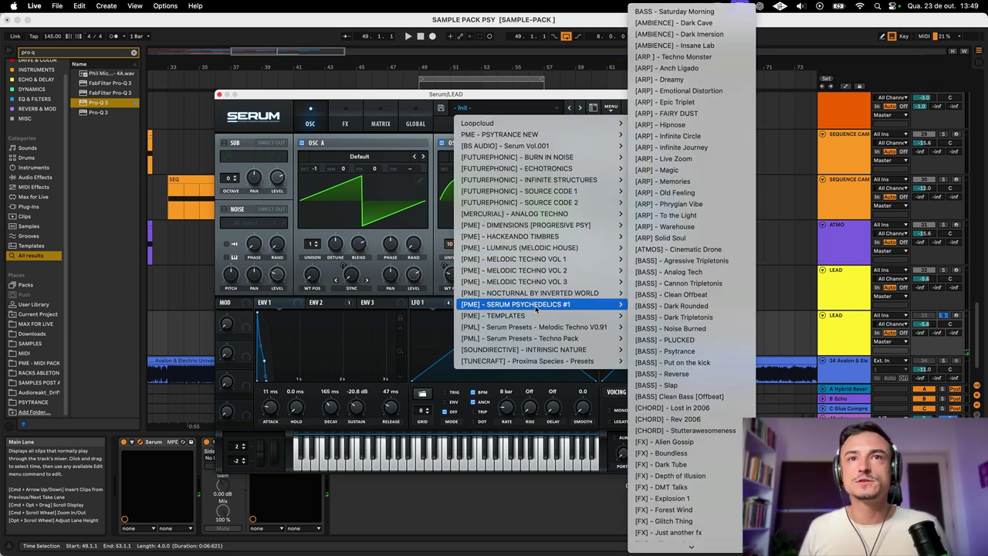
mouse_move(517, 362)
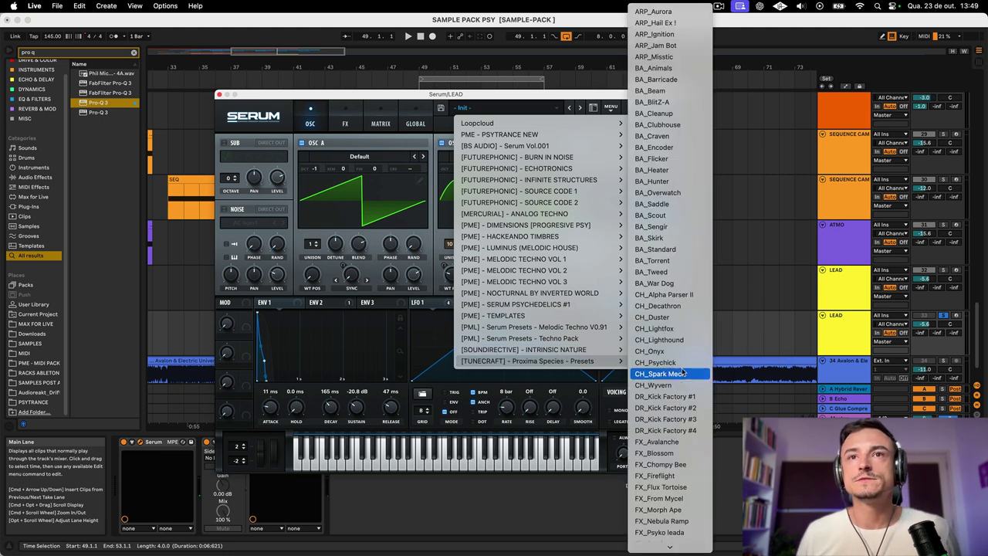
scroll(668, 401, down, 2)
scroll(656, 386, down, 10)
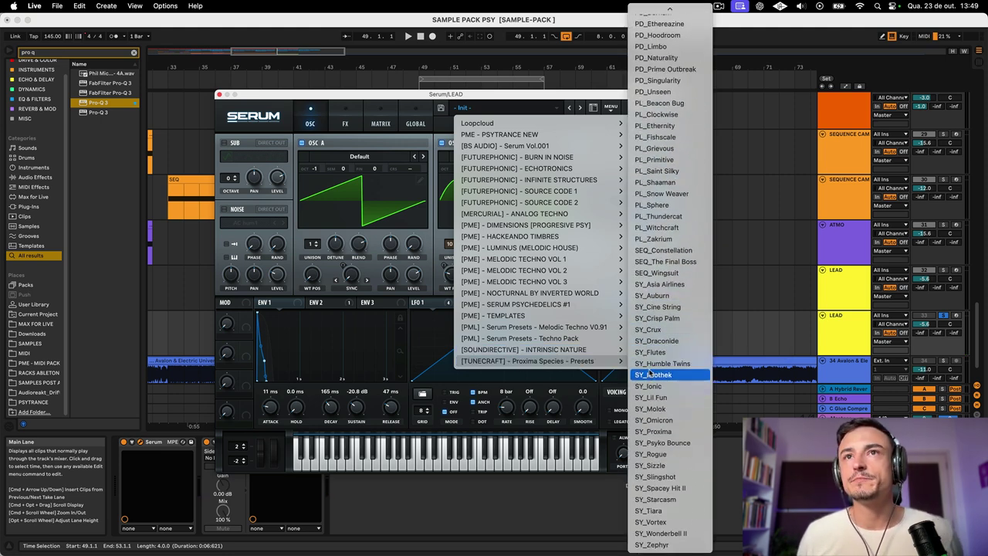
scroll(660, 186, up, 3)
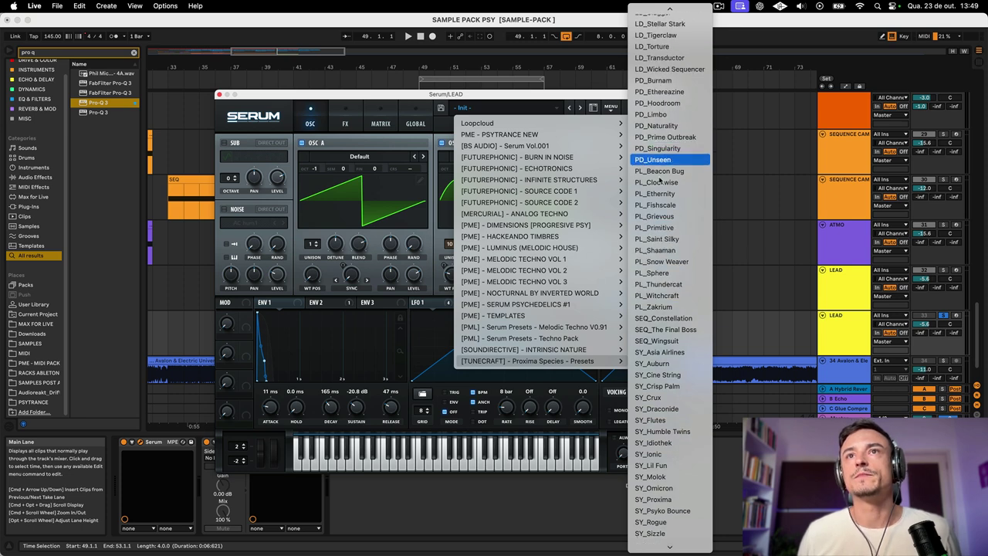
click(659, 171)
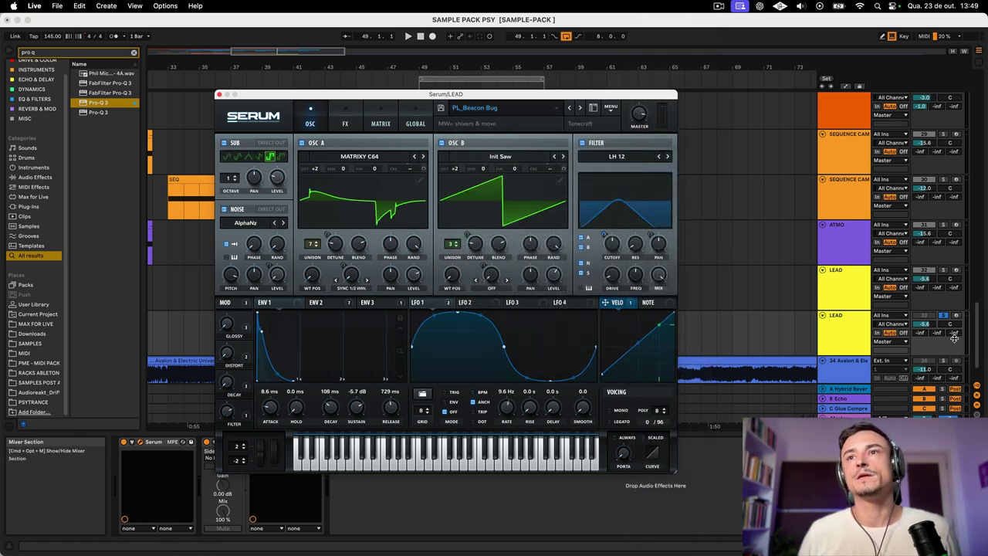
Play the loop on the lower LEAD track to audition the preset, and switch to the next one, PL_Clockwise
key(space)
scroll(895, 333, down, 1)
click(839, 328)
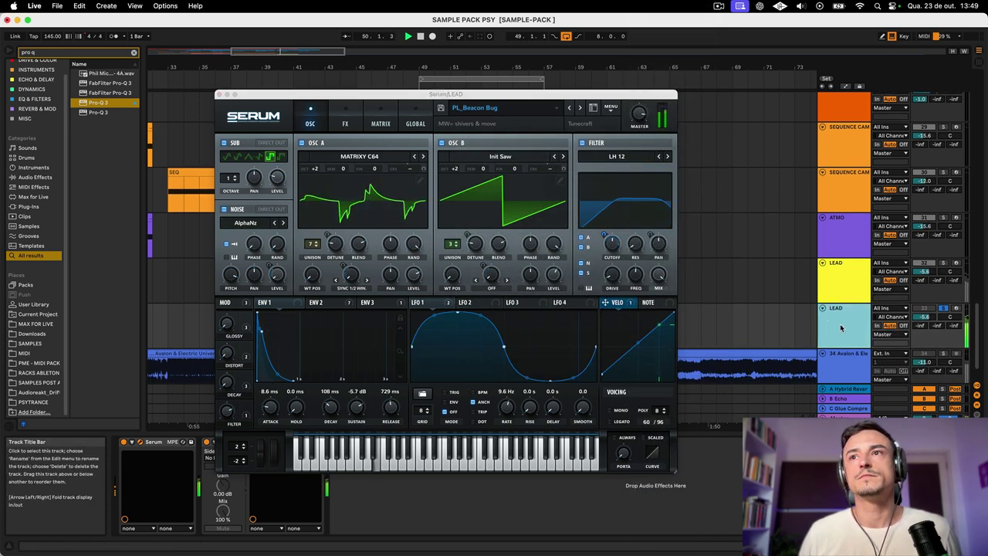
scroll(840, 328, down, 1)
scroll(776, 303, down, 2)
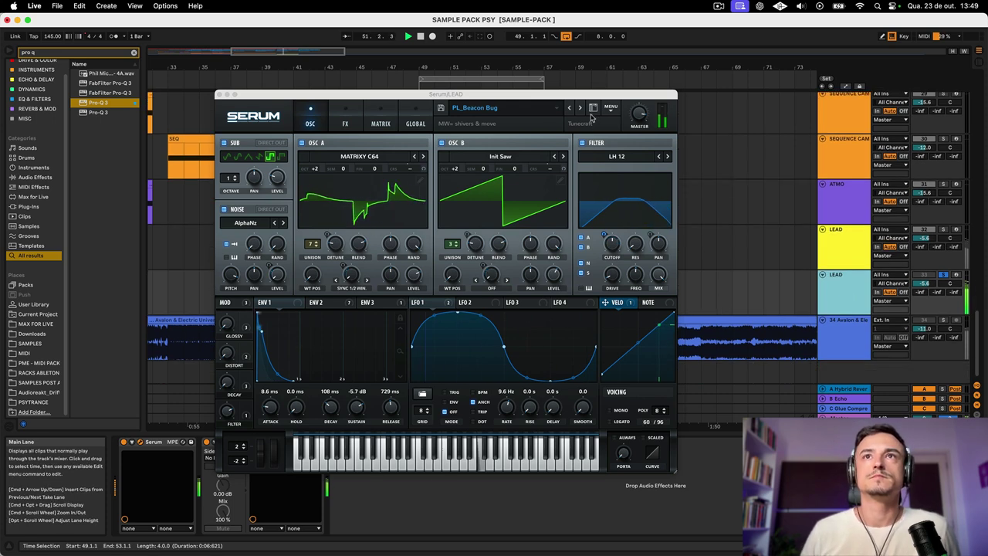
click(580, 108)
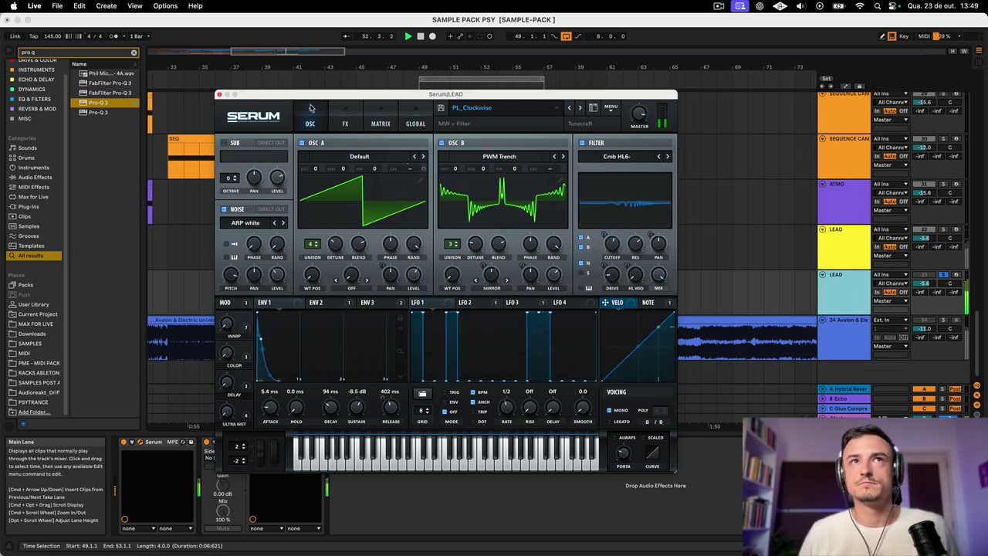
Switch Serum to the next preset, PL_Ethernity, and audition it with its effects rack displayed
click(580, 108)
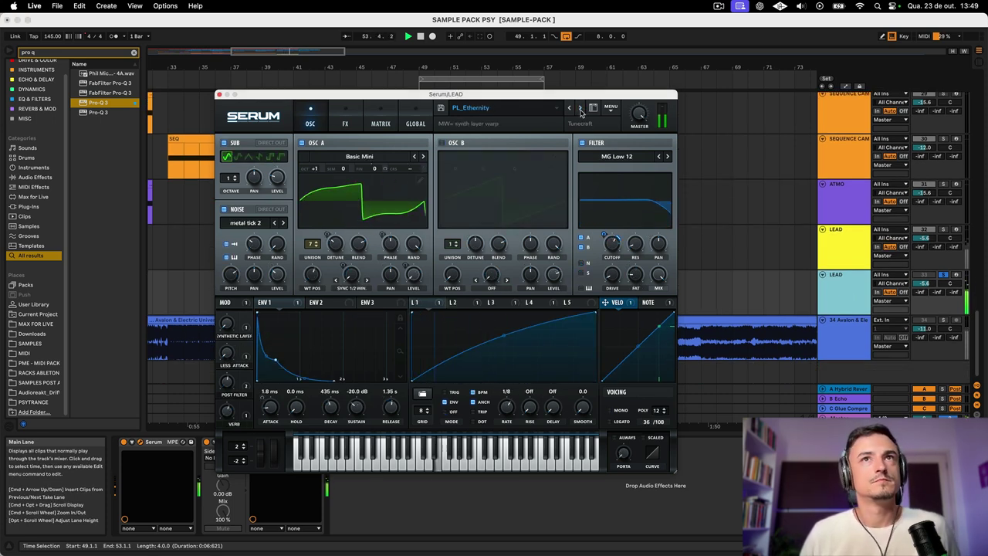
click(345, 124)
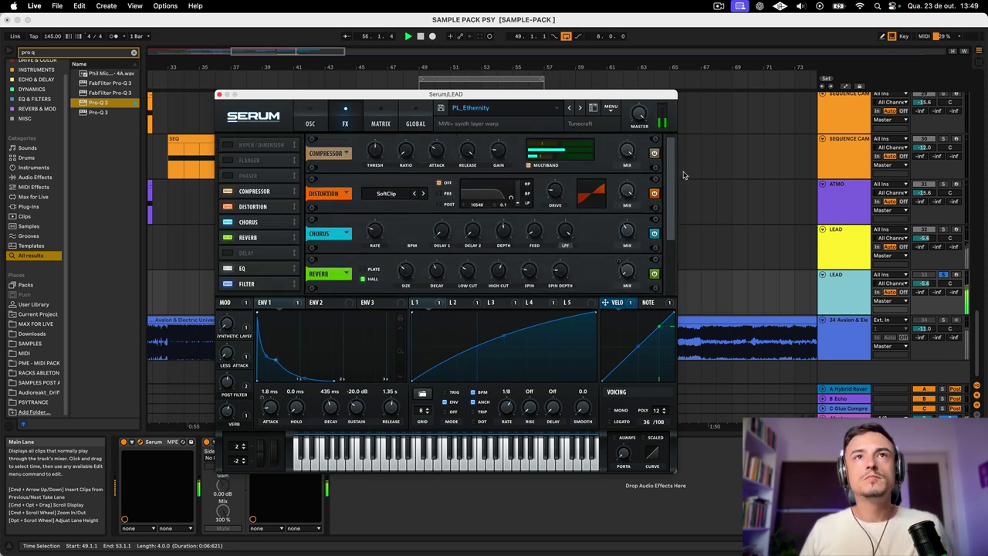
key(space)
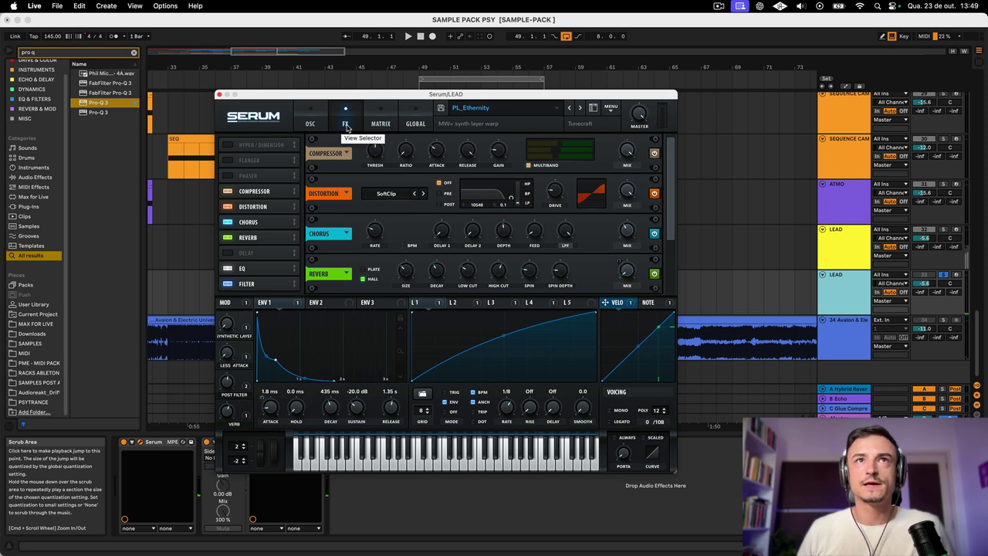
key(space)
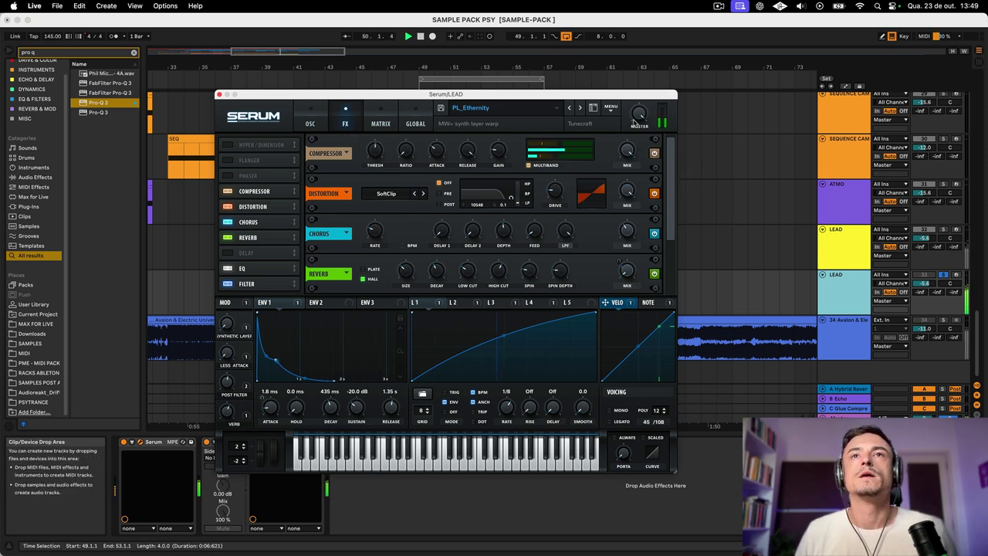
drag(671, 205, 674, 115)
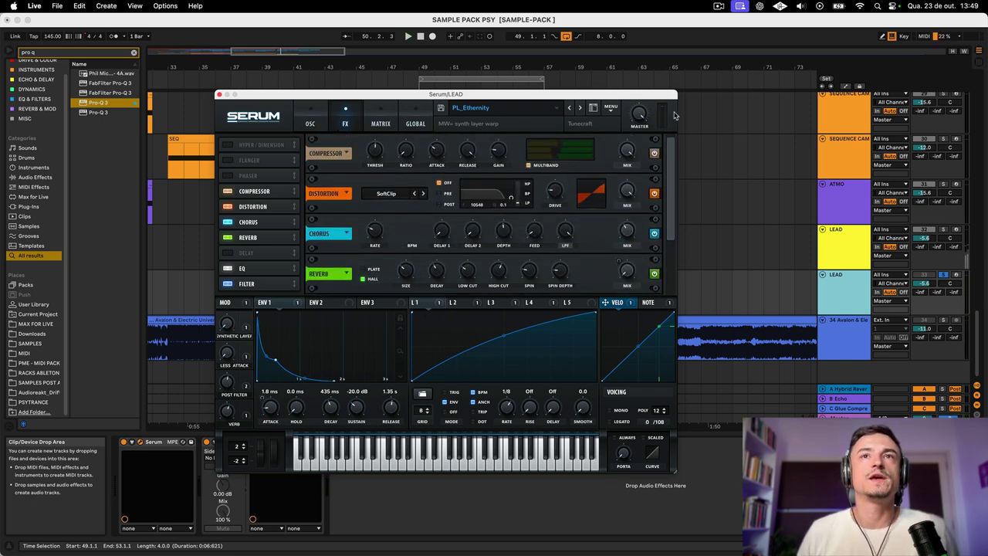
Save the PL_Ethernity effect chain as PLUCKS PSY 2 in the Effect Chains folder and close the Serum window
click(610, 108)
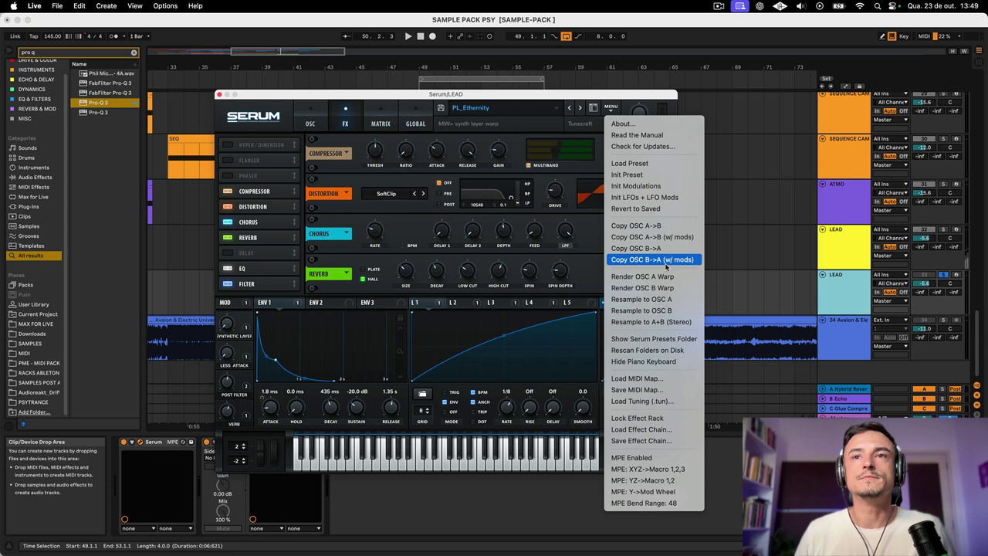
click(658, 442)
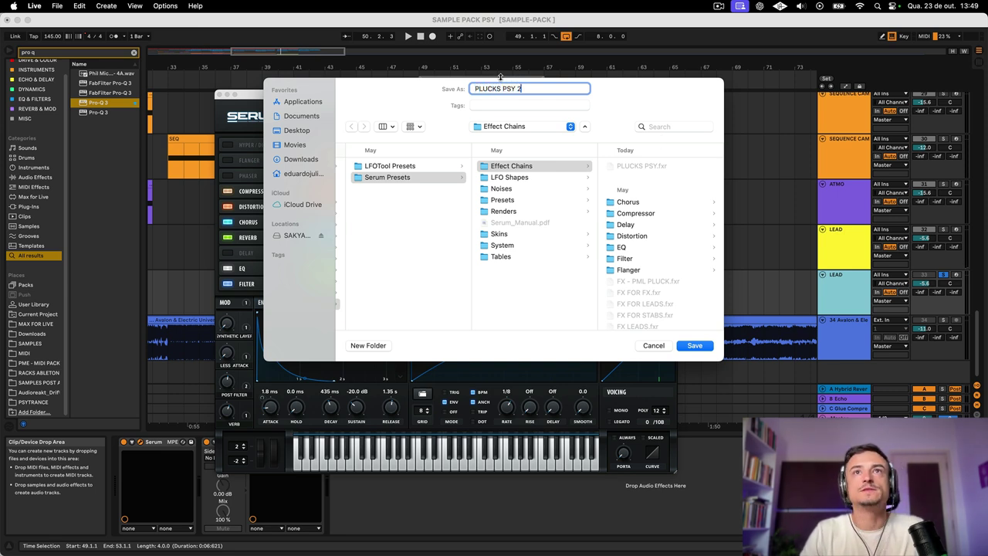
key(Return)
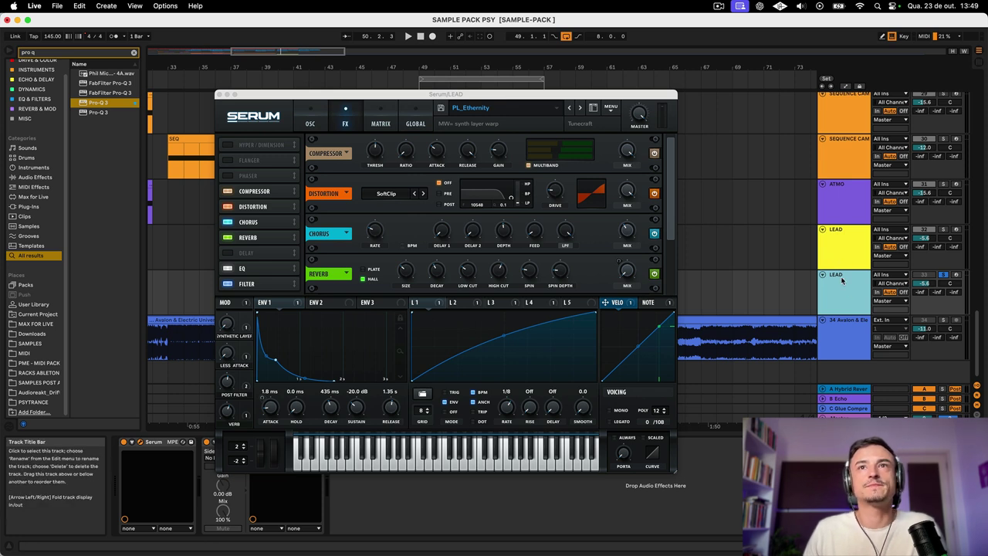
click(219, 94)
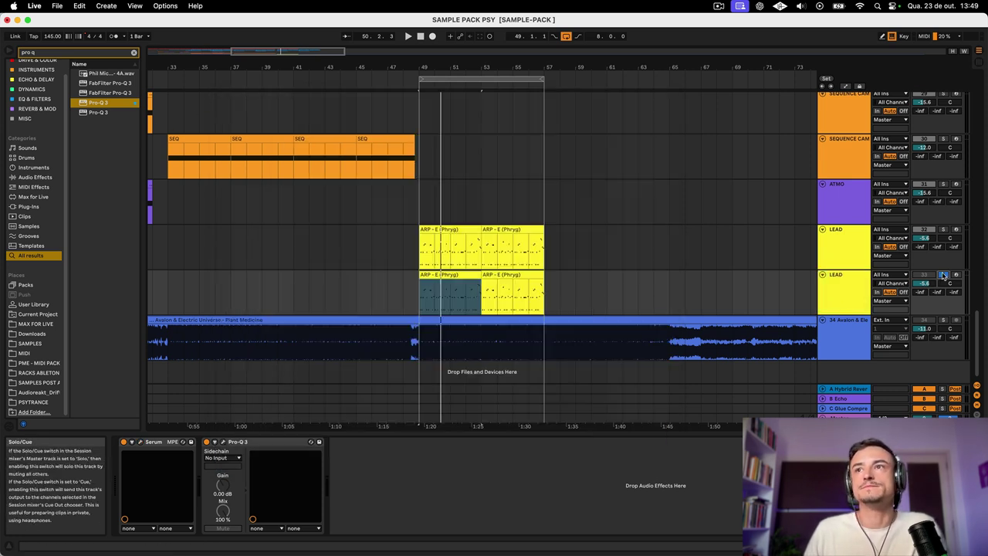
Reopen Serum on the lower LEAD track and reset it to the initial preset
click(139, 453)
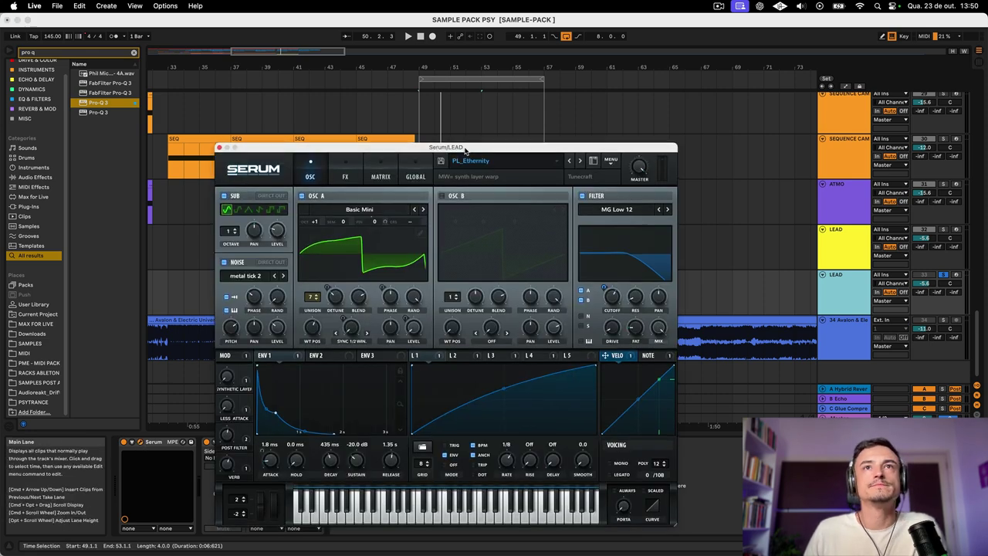
drag(467, 142, 482, 68)
click(626, 82)
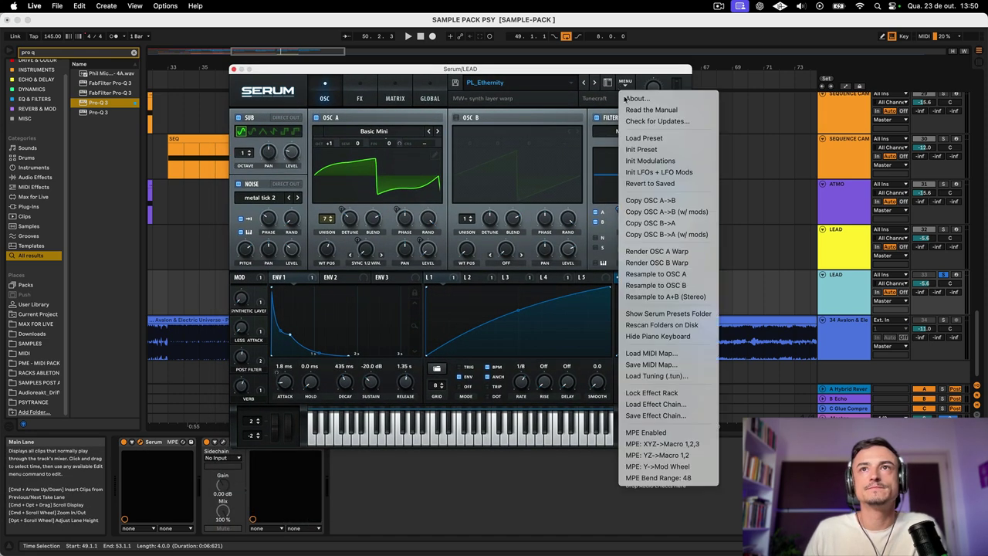
click(645, 149)
Set oscillator A to the Analog wavetable MB Triangle (Metal) at +1 octave and try its wavetable position during playback
click(393, 131)
mouse_move(463, 158)
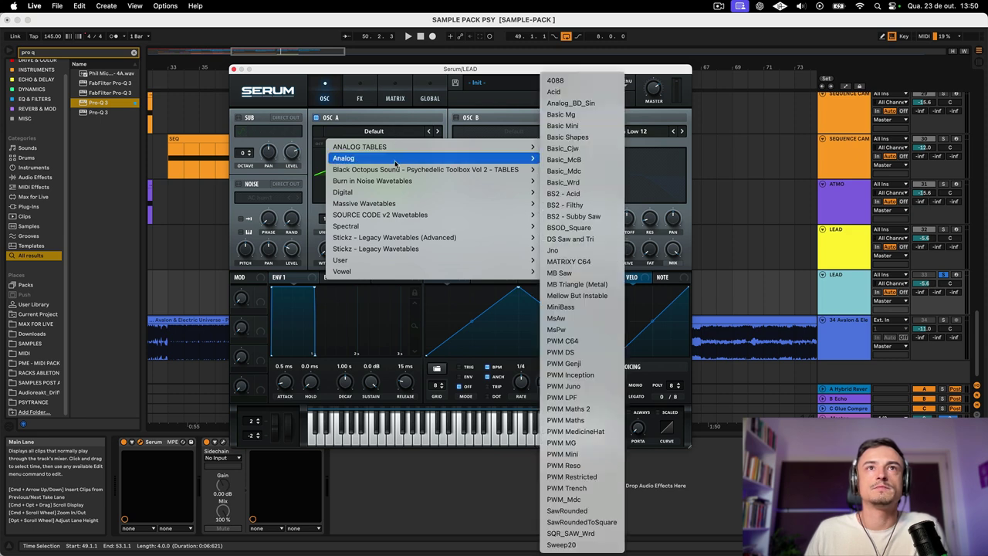
click(578, 285)
key(space)
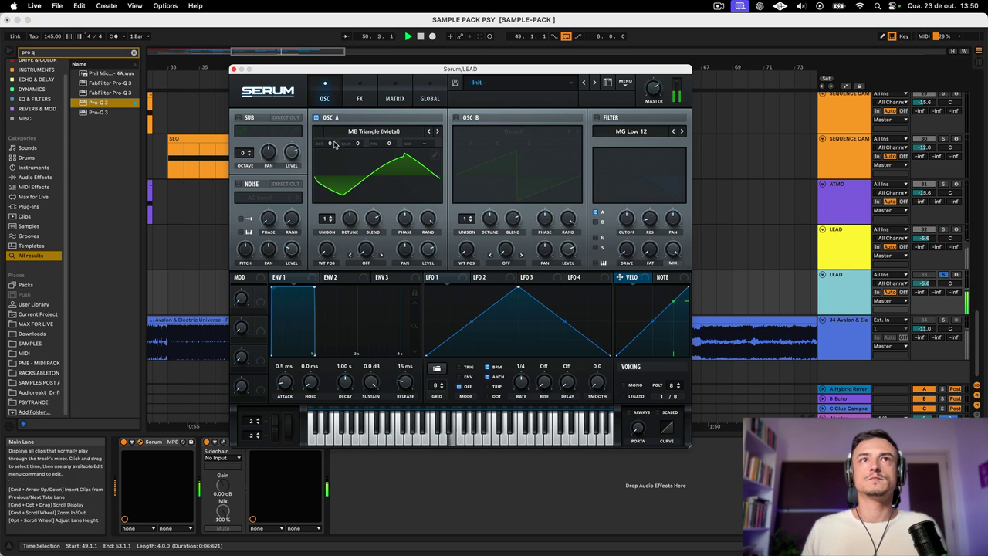
drag(334, 145, 333, 144)
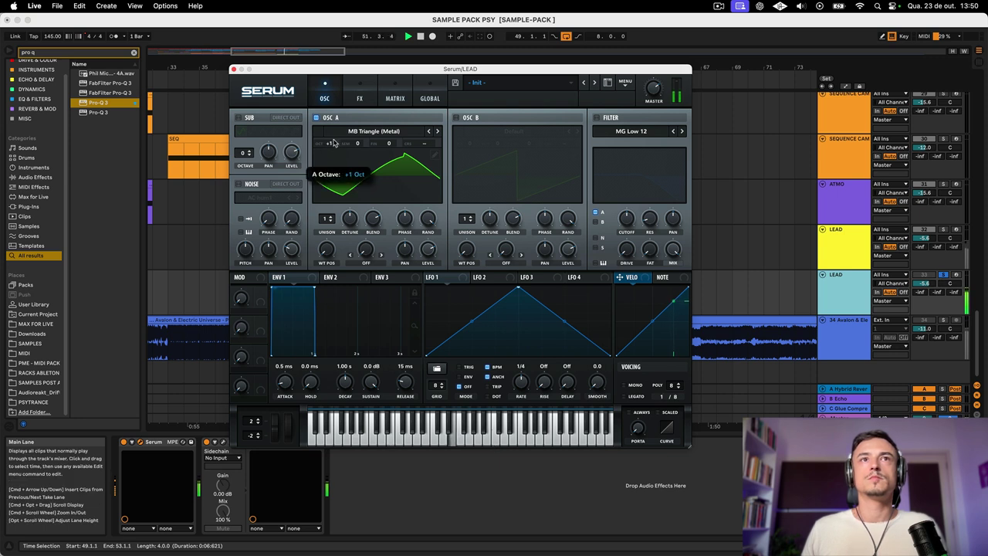
drag(327, 247, 335, 125)
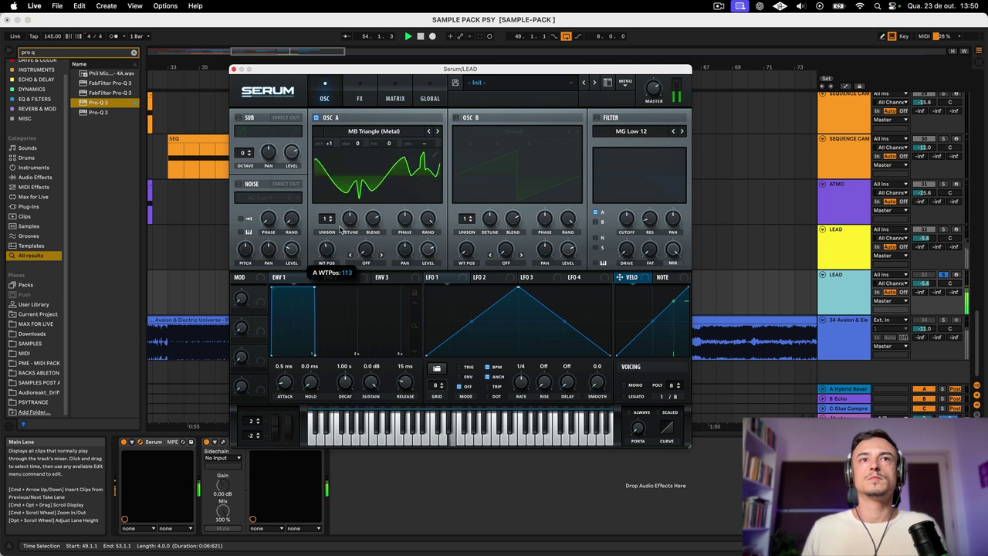
Give ENV 1 a 648 ms decay and -43.6 dB sustain, and modulate the enabled filter's cutoff with ENV 2 at 494 ms decay, 0% sustain
drag(312, 288, 292, 350)
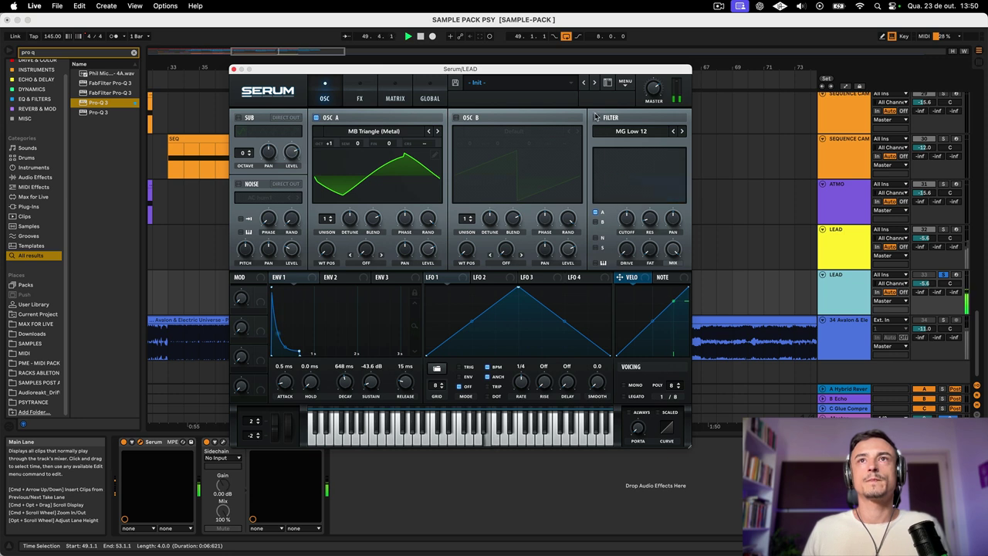
click(596, 117)
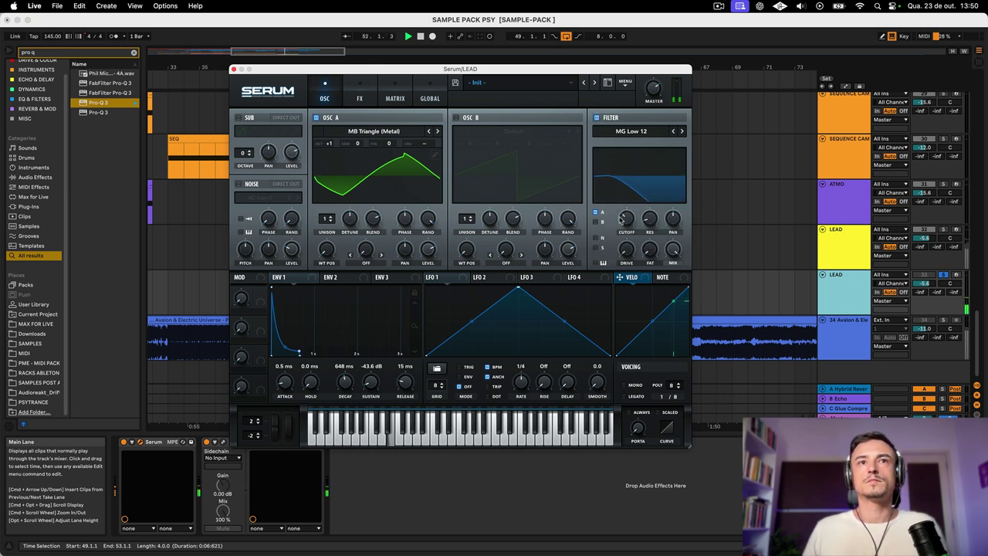
click(335, 281)
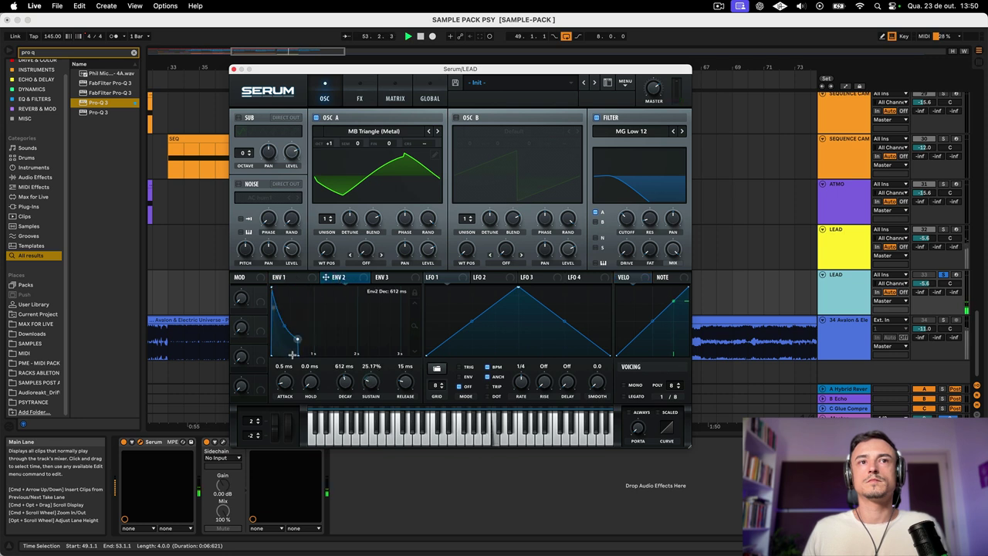
drag(401, 263, 625, 219)
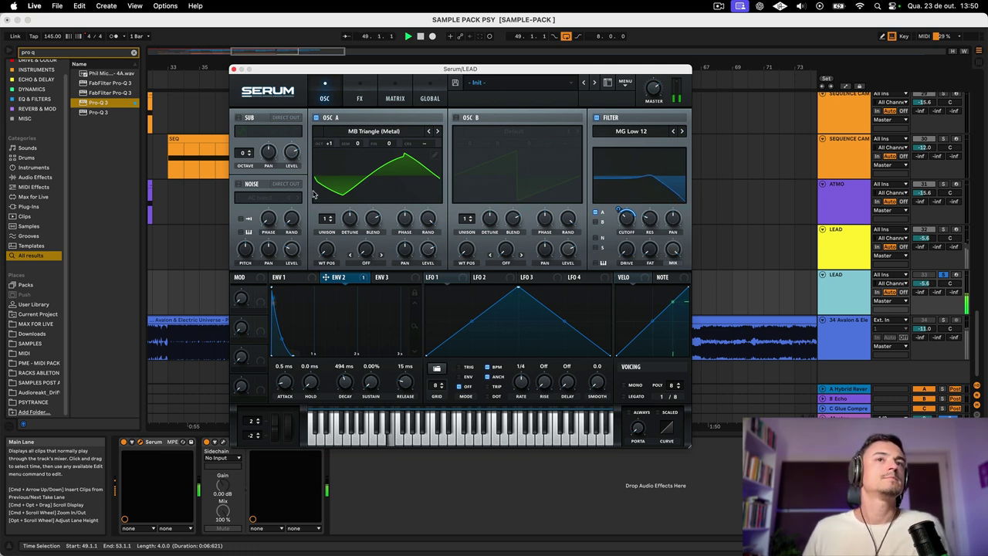
Modulate oscillator A's wavetable position with LFO 1 and set the LFO rate to 16 bar
drag(430, 277, 327, 253)
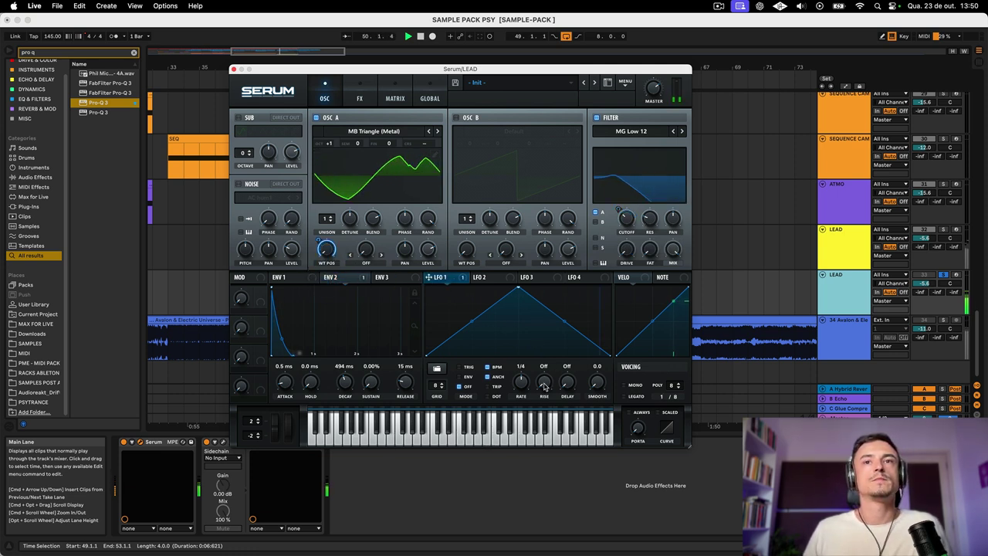
mouse_move(521, 382)
mouse_down()
mouse_move(511, 404)
mouse_move(522, 396)
mouse_up()
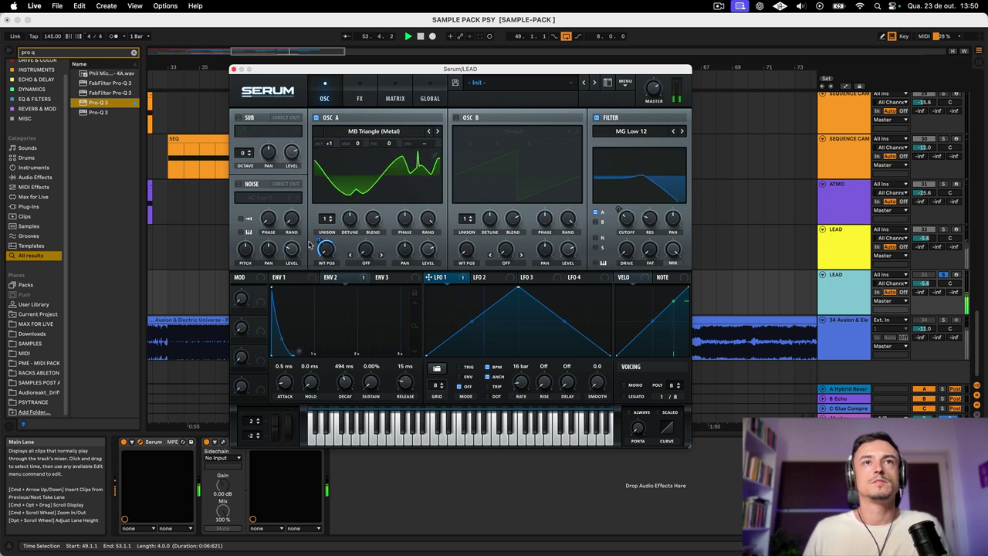
Load the saved effect chain PLUCKS PSY 2.fxr into Serum's empty effects rack
click(359, 98)
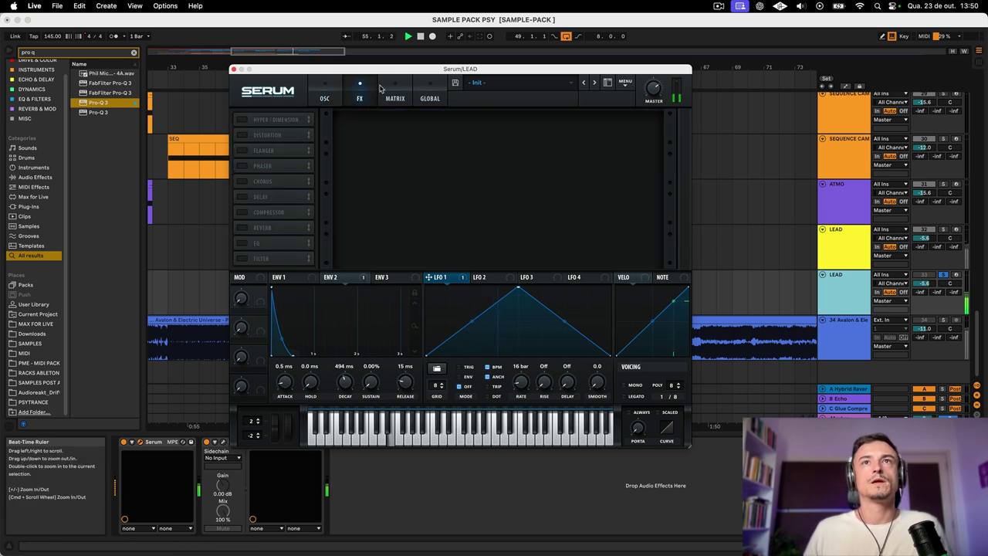
click(624, 81)
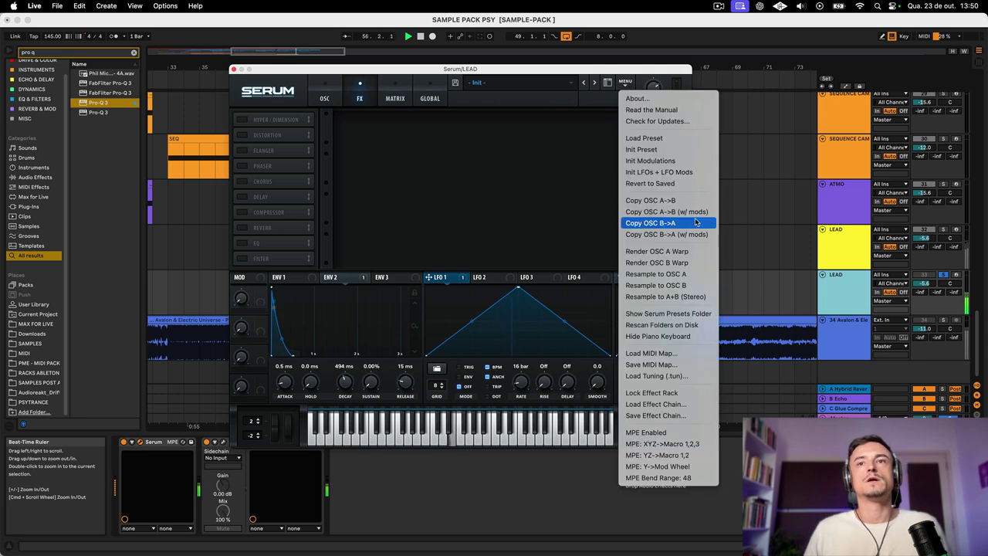
click(682, 405)
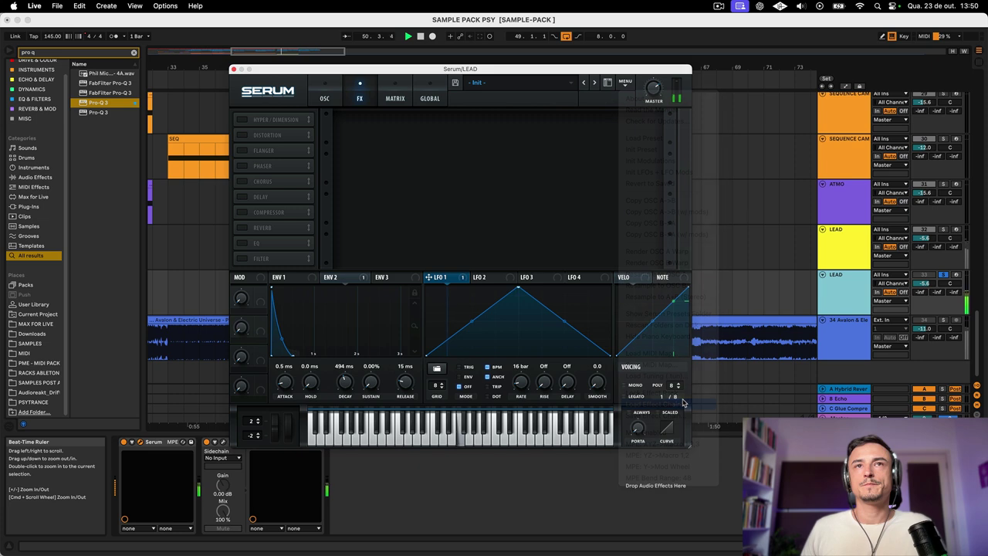
click(369, 159)
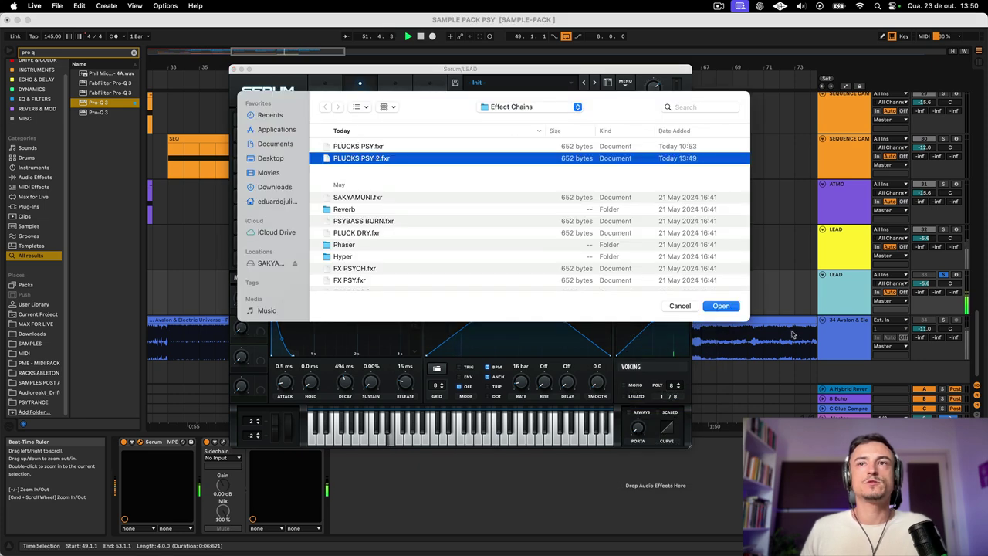
click(721, 306)
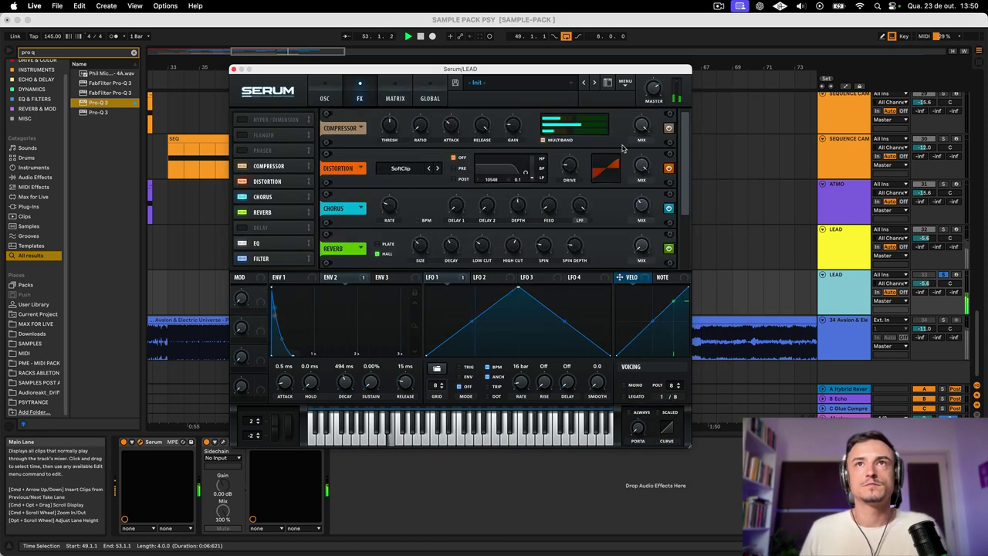
Review the loaded effects modules and the oscillator and filter settings while the loop plays
scroll(686, 144, down, 1)
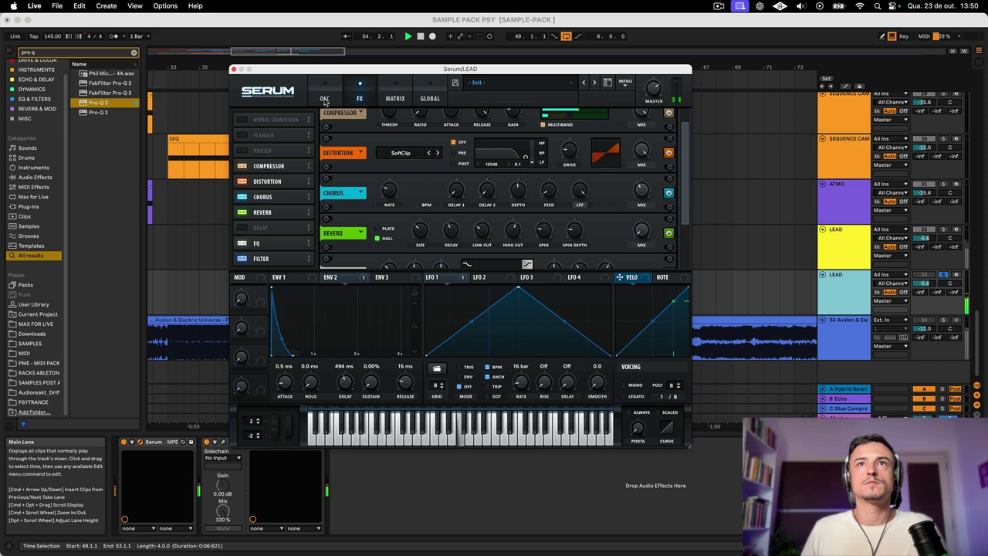
scroll(682, 245, down, 3)
scroll(682, 245, up, 4)
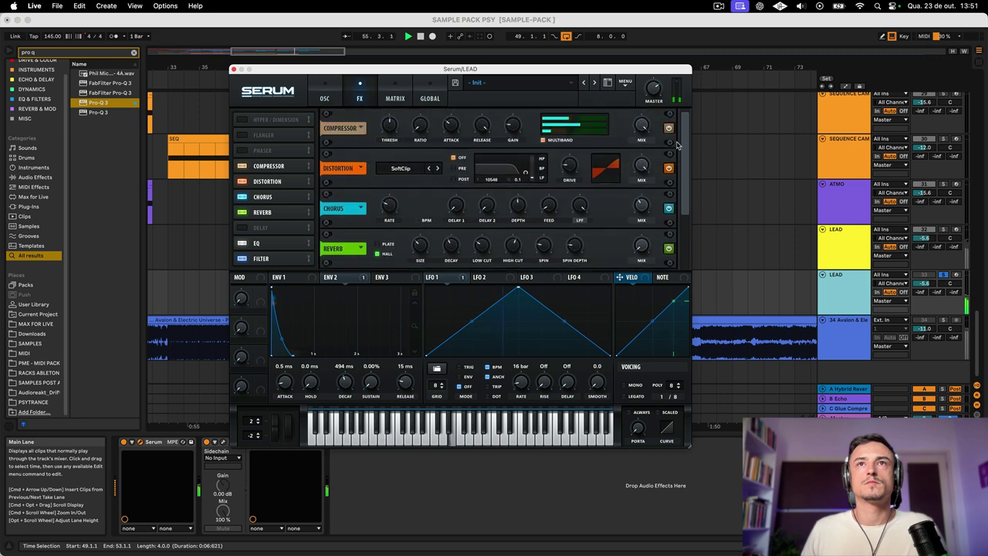
click(326, 98)
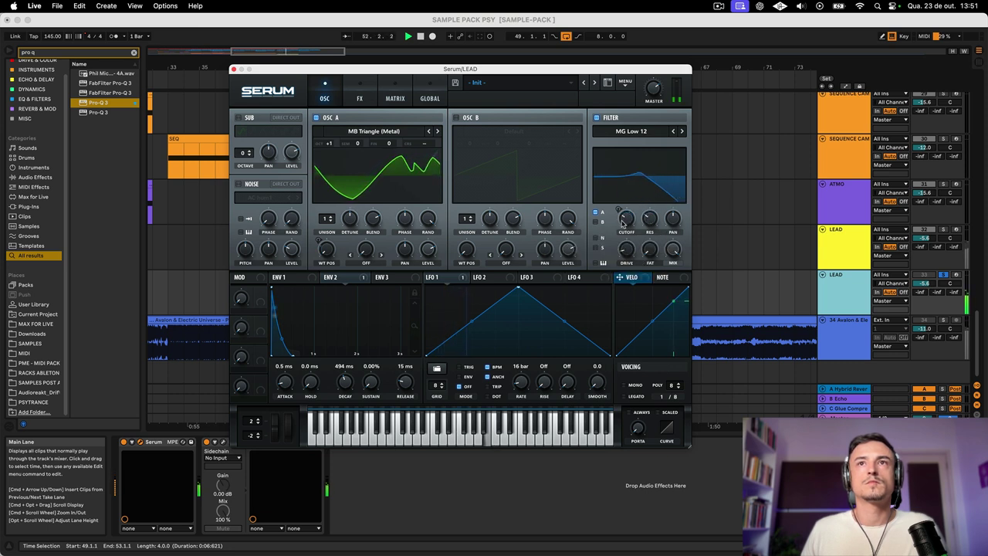
click(371, 94)
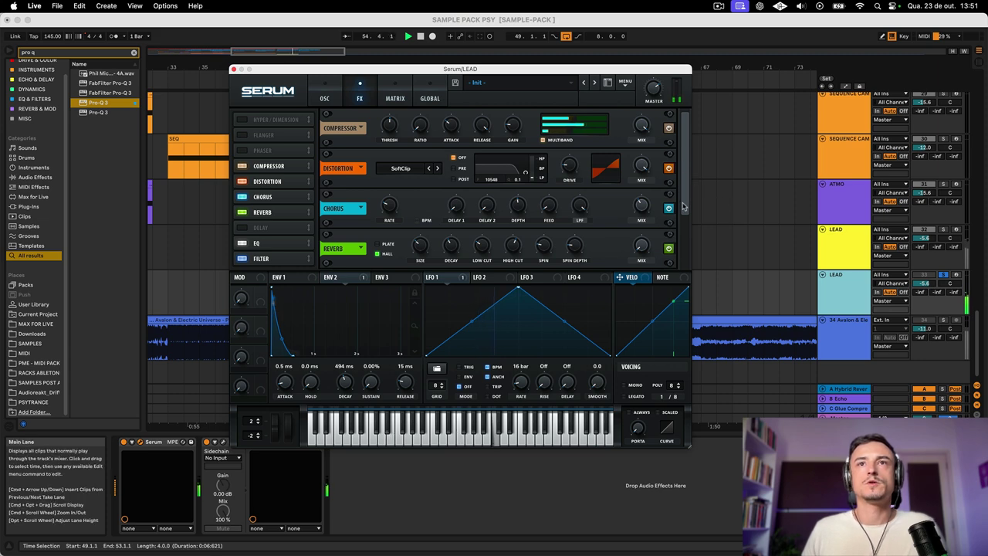
click(324, 98)
click(359, 99)
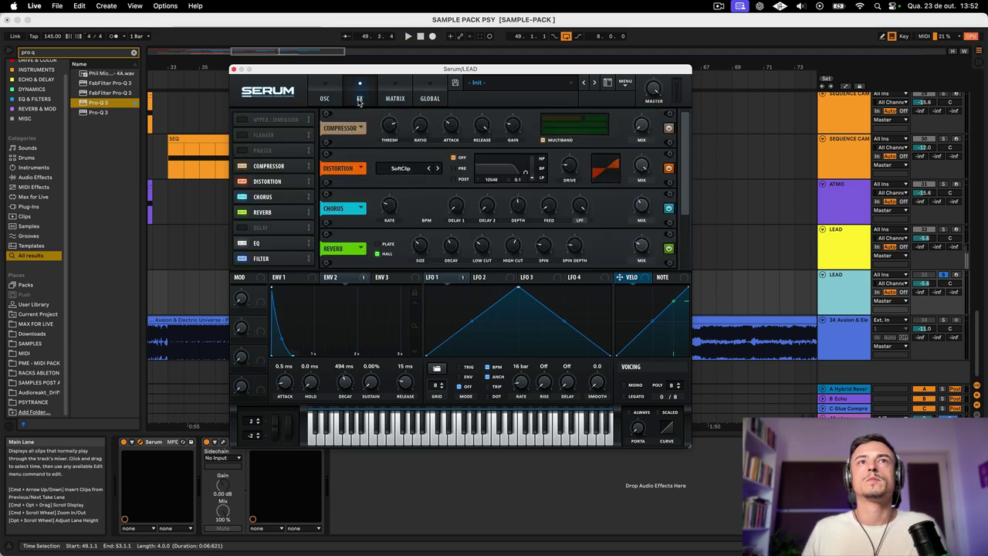
Replace Serum's effects rack with the saved effect chain FX FOR LEADS.fxr
click(623, 83)
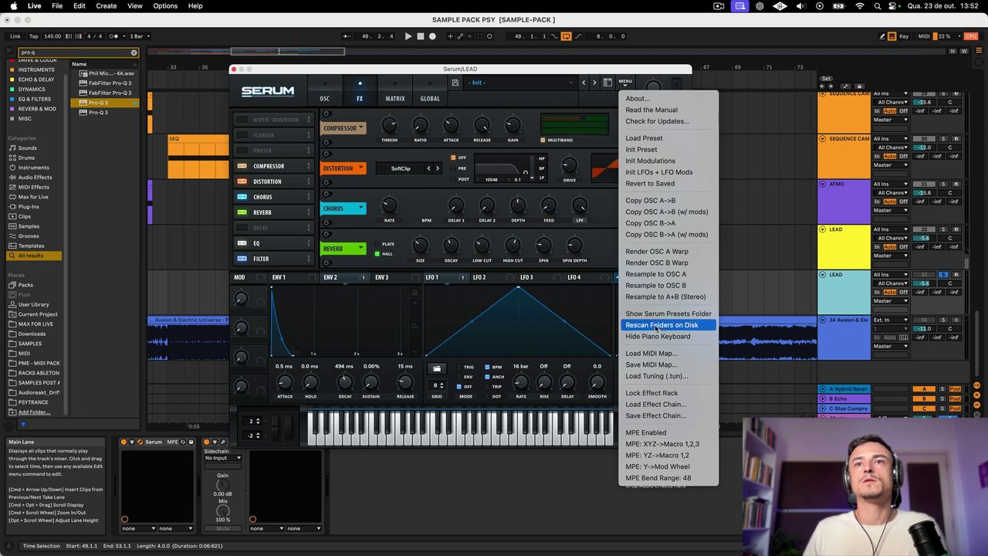
click(693, 407)
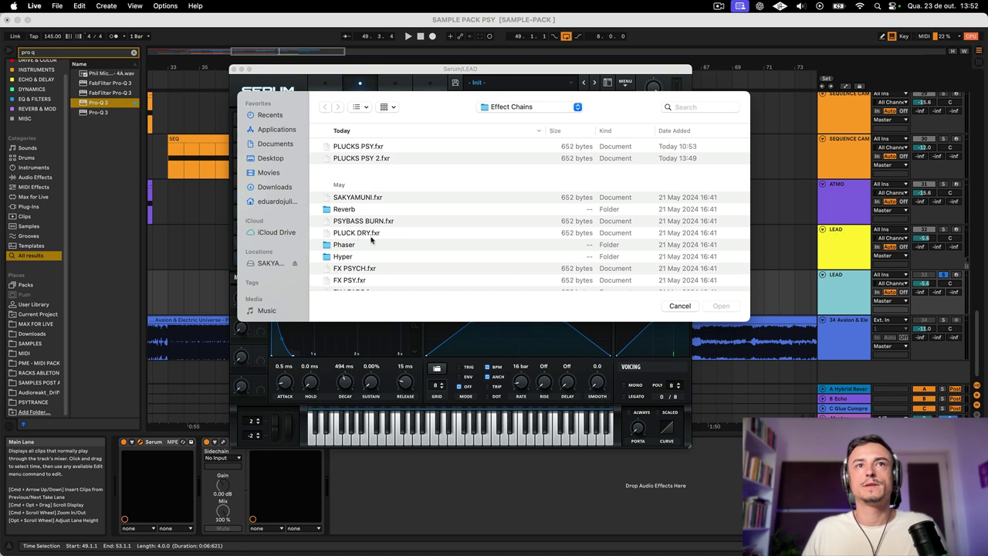
scroll(467, 268, down, 5)
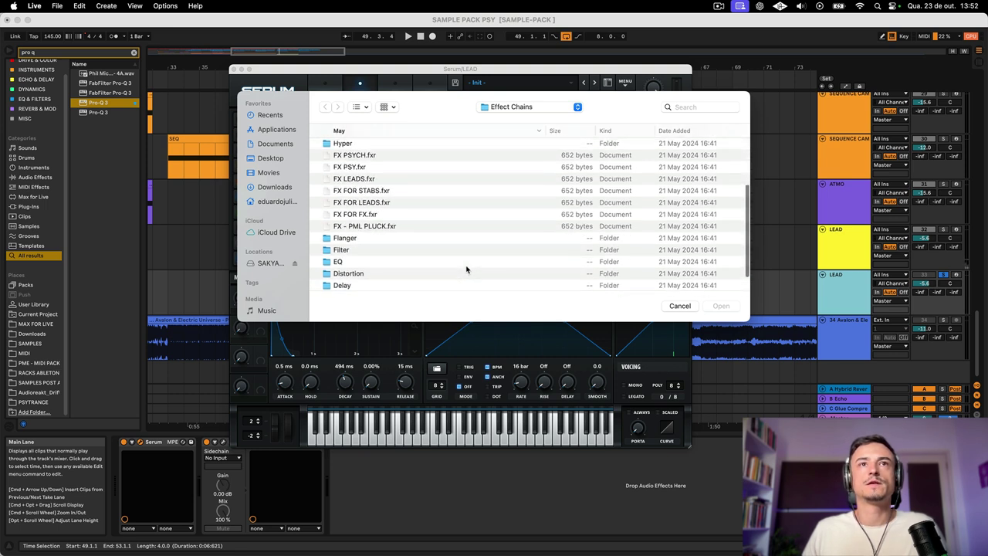
scroll(361, 192, up, 1)
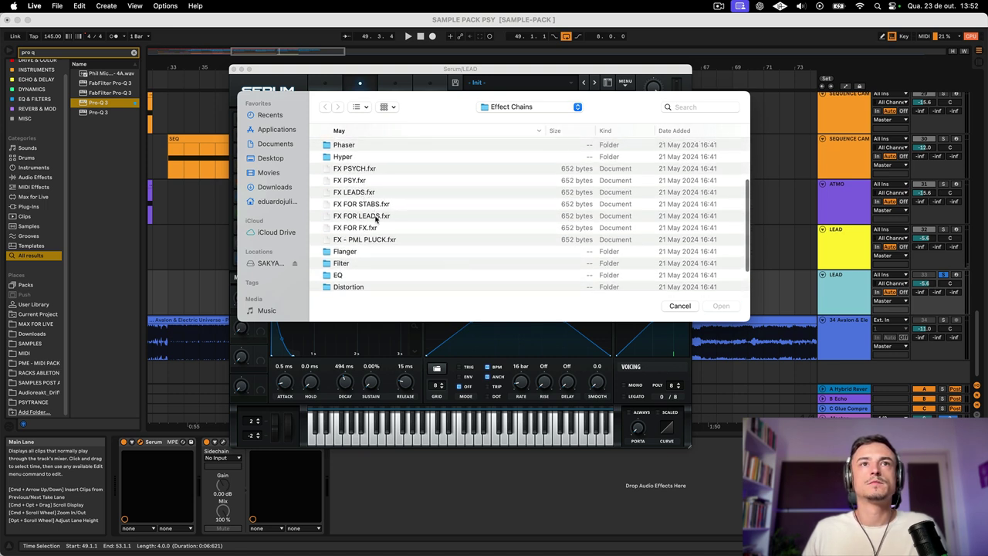
click(376, 216)
click(720, 306)
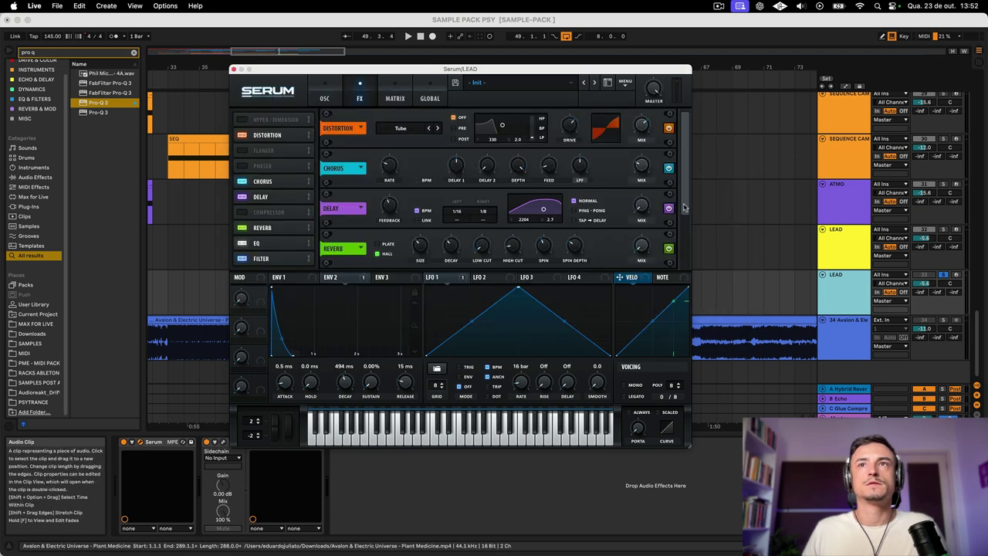
drag(683, 207, 686, 264)
Play the loop through the new effect chain and lower the reverb mix slightly
click(323, 99)
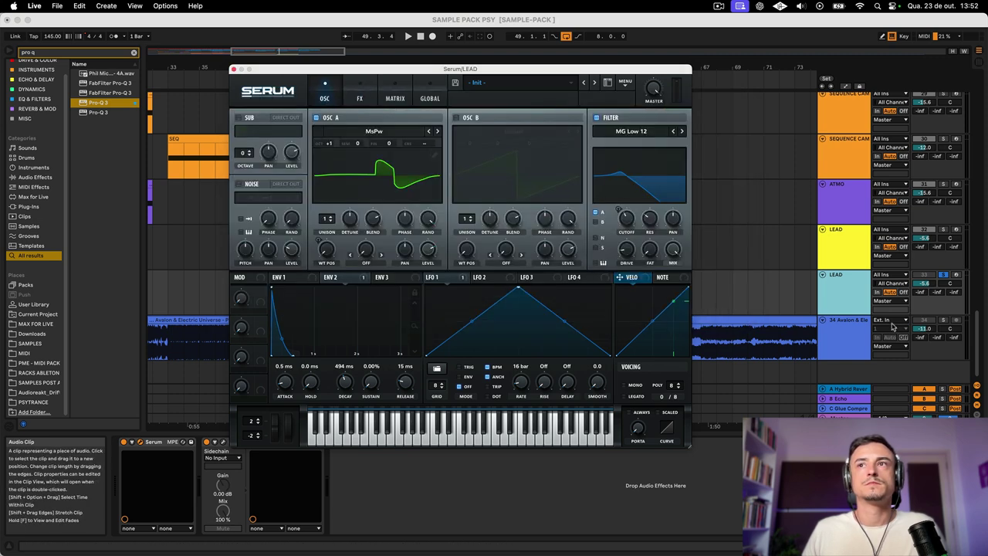
click(849, 298)
key(space)
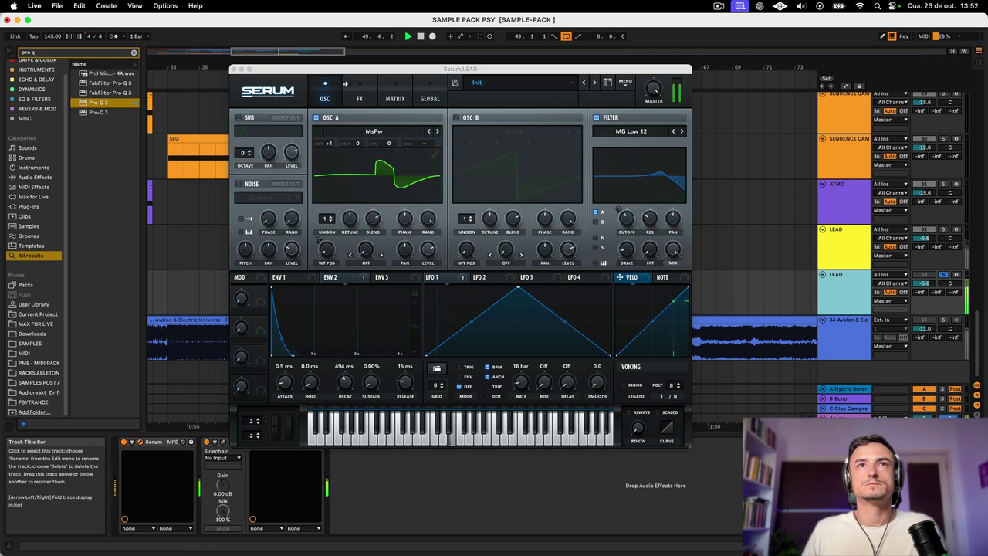
click(359, 98)
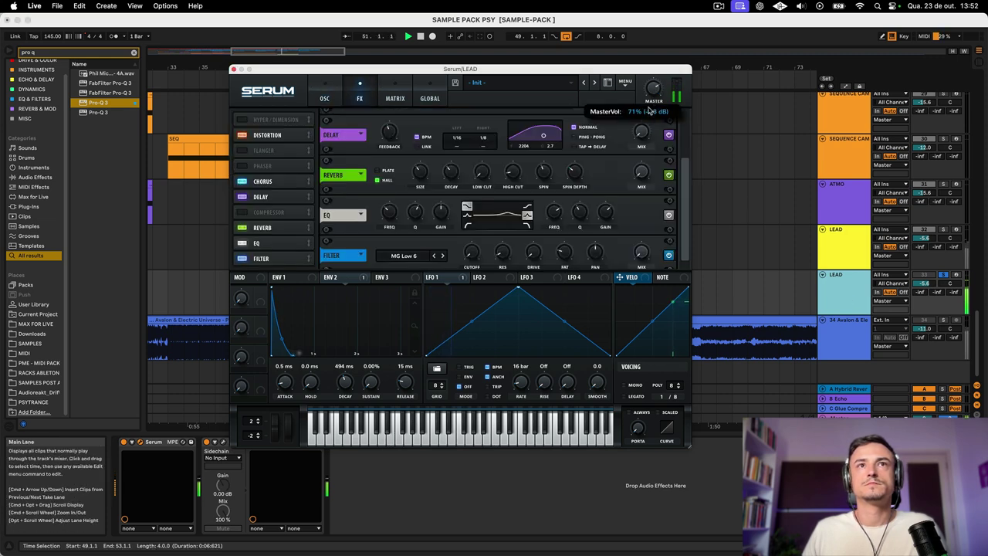
click(683, 116)
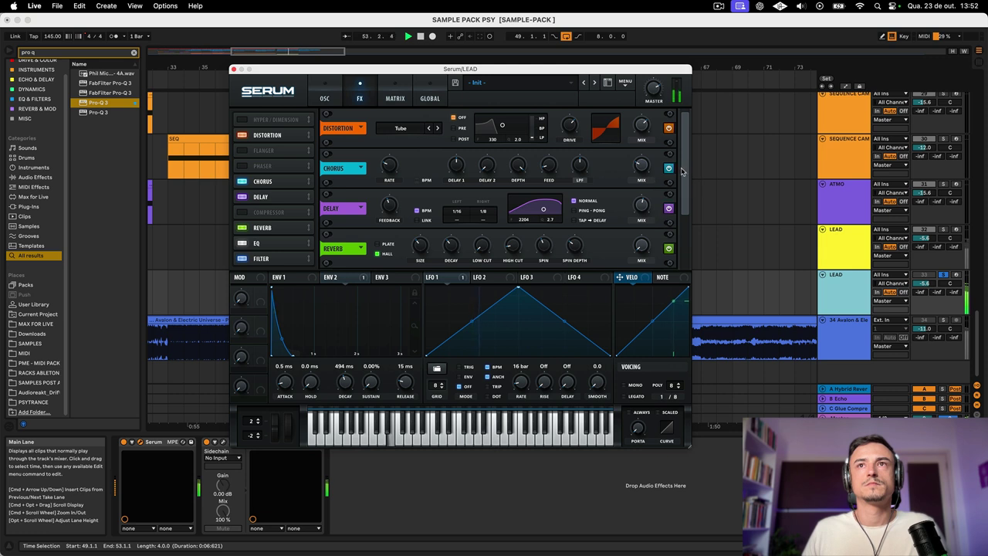
scroll(656, 159, down, 4)
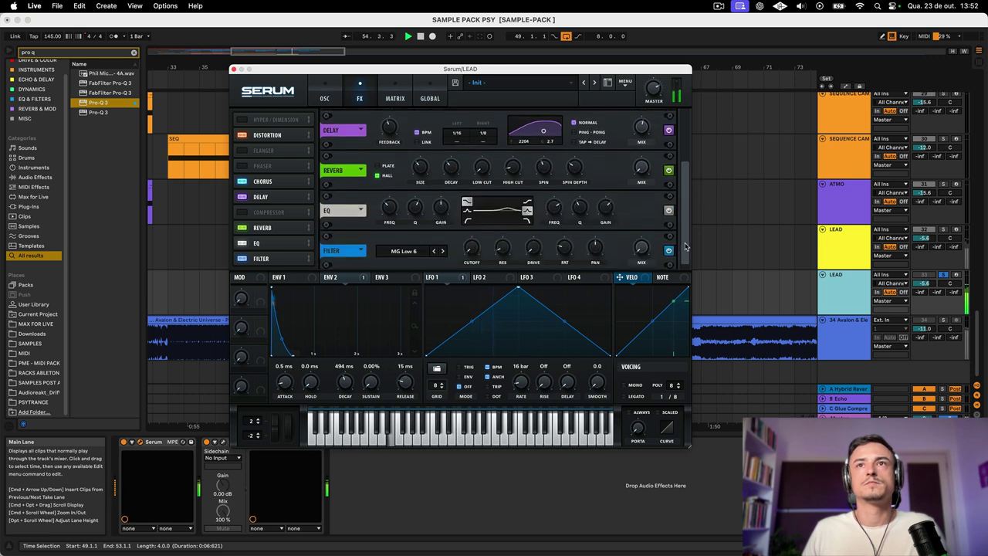
drag(641, 164, 639, 178)
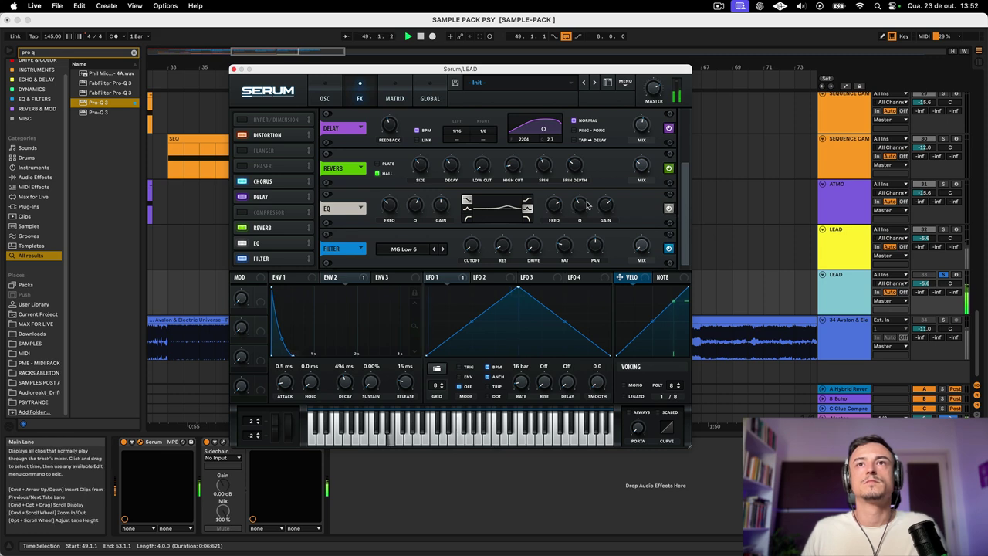
scroll(684, 231, up, 4)
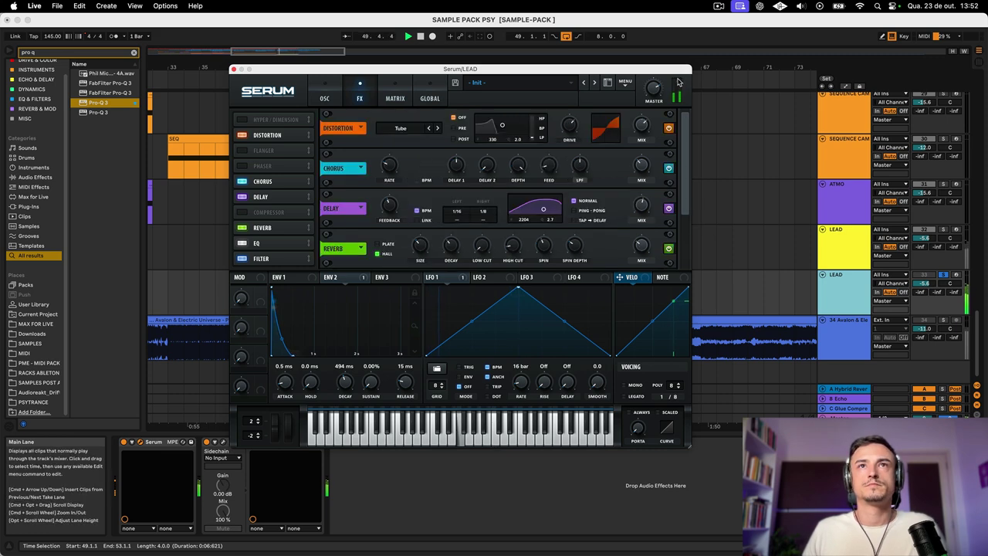
Set oscillator A's octave to 0, and fine-tune the filter with oscillator B also routed into it and its cutoff nudged
click(322, 98)
drag(331, 145, 330, 155)
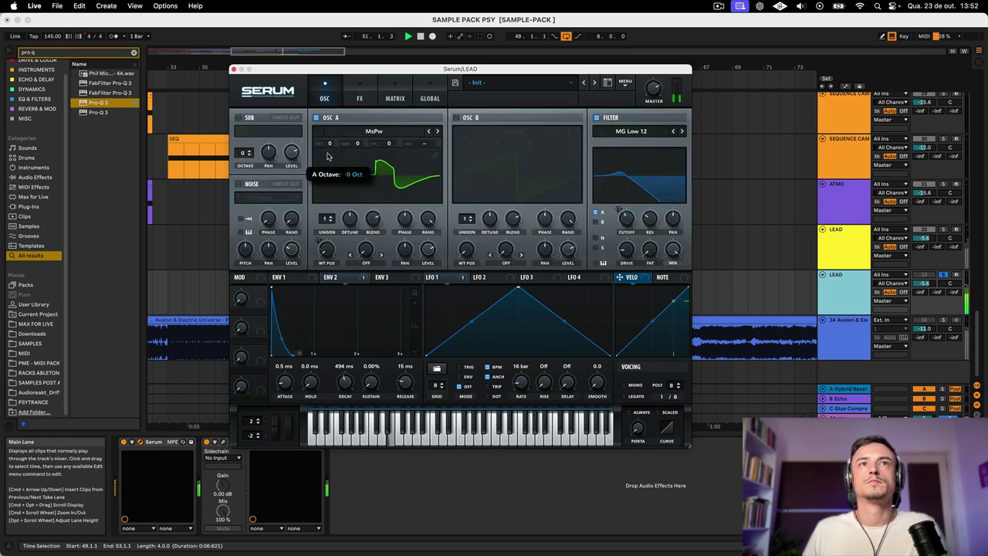
click(597, 223)
mouse_move(623, 223)
mouse_down()
mouse_move(624, 236)
mouse_move(625, 221)
mouse_up()
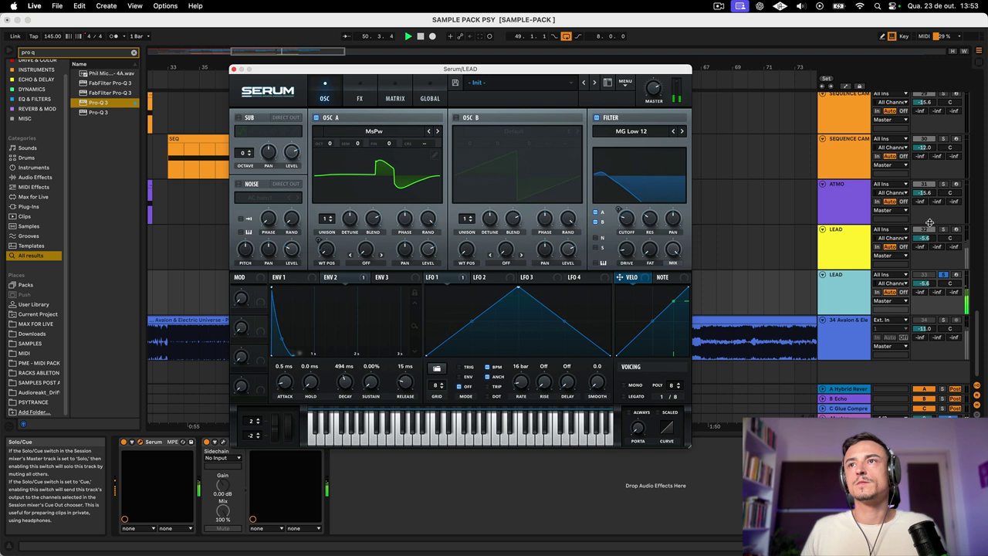
Mute the yellow LEAD track, and unsolo and activate the light blue LEAD track so it plays with the full arrangement
click(927, 229)
click(943, 274)
click(930, 275)
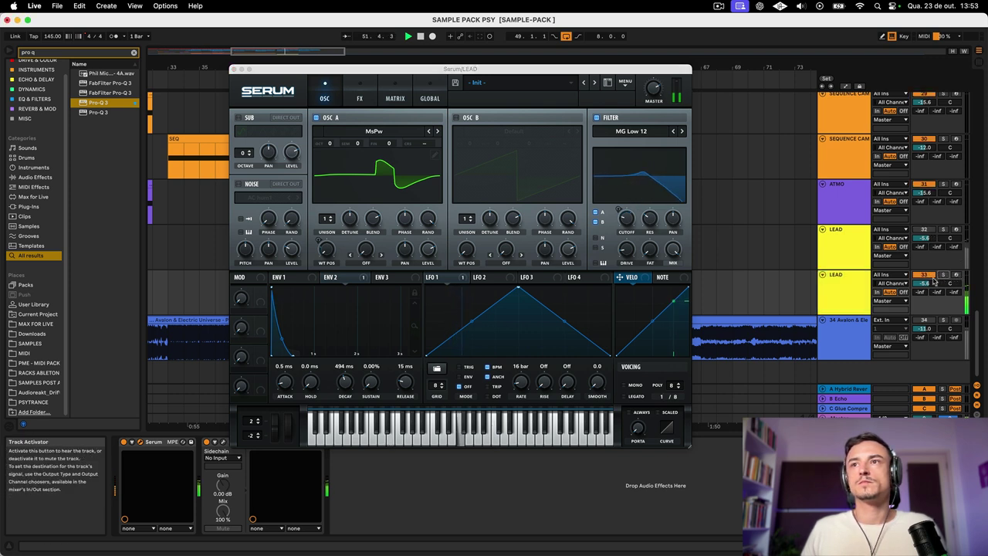
Raise Serum's filter cutoff slightly while listening to the lead in the mix, and stop playback
click(856, 301)
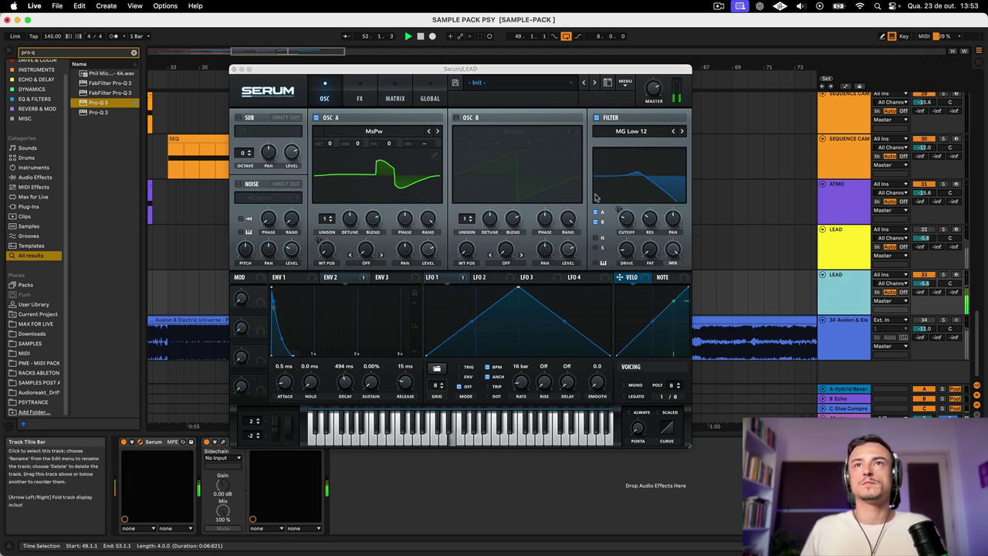
drag(621, 220, 619, 205)
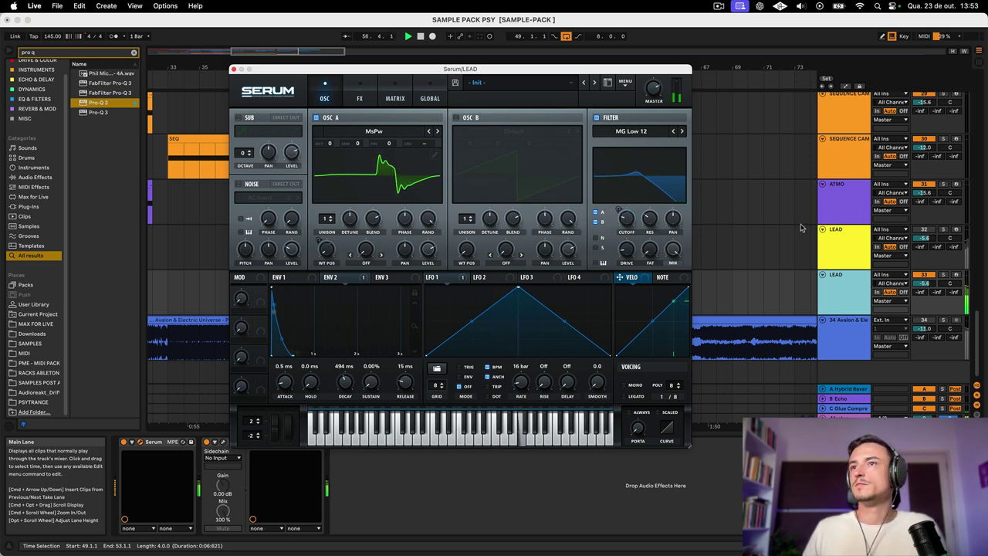
click(830, 293)
key(space)
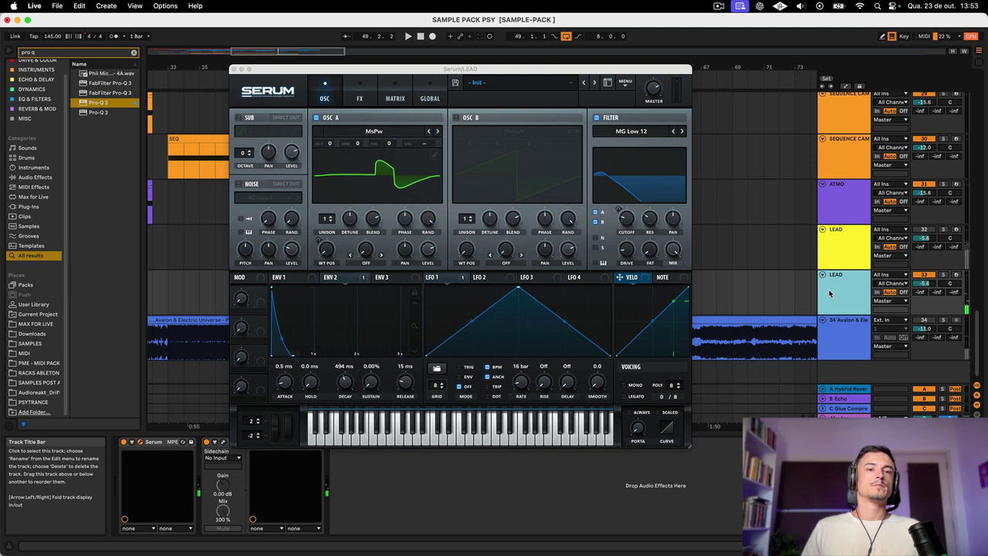